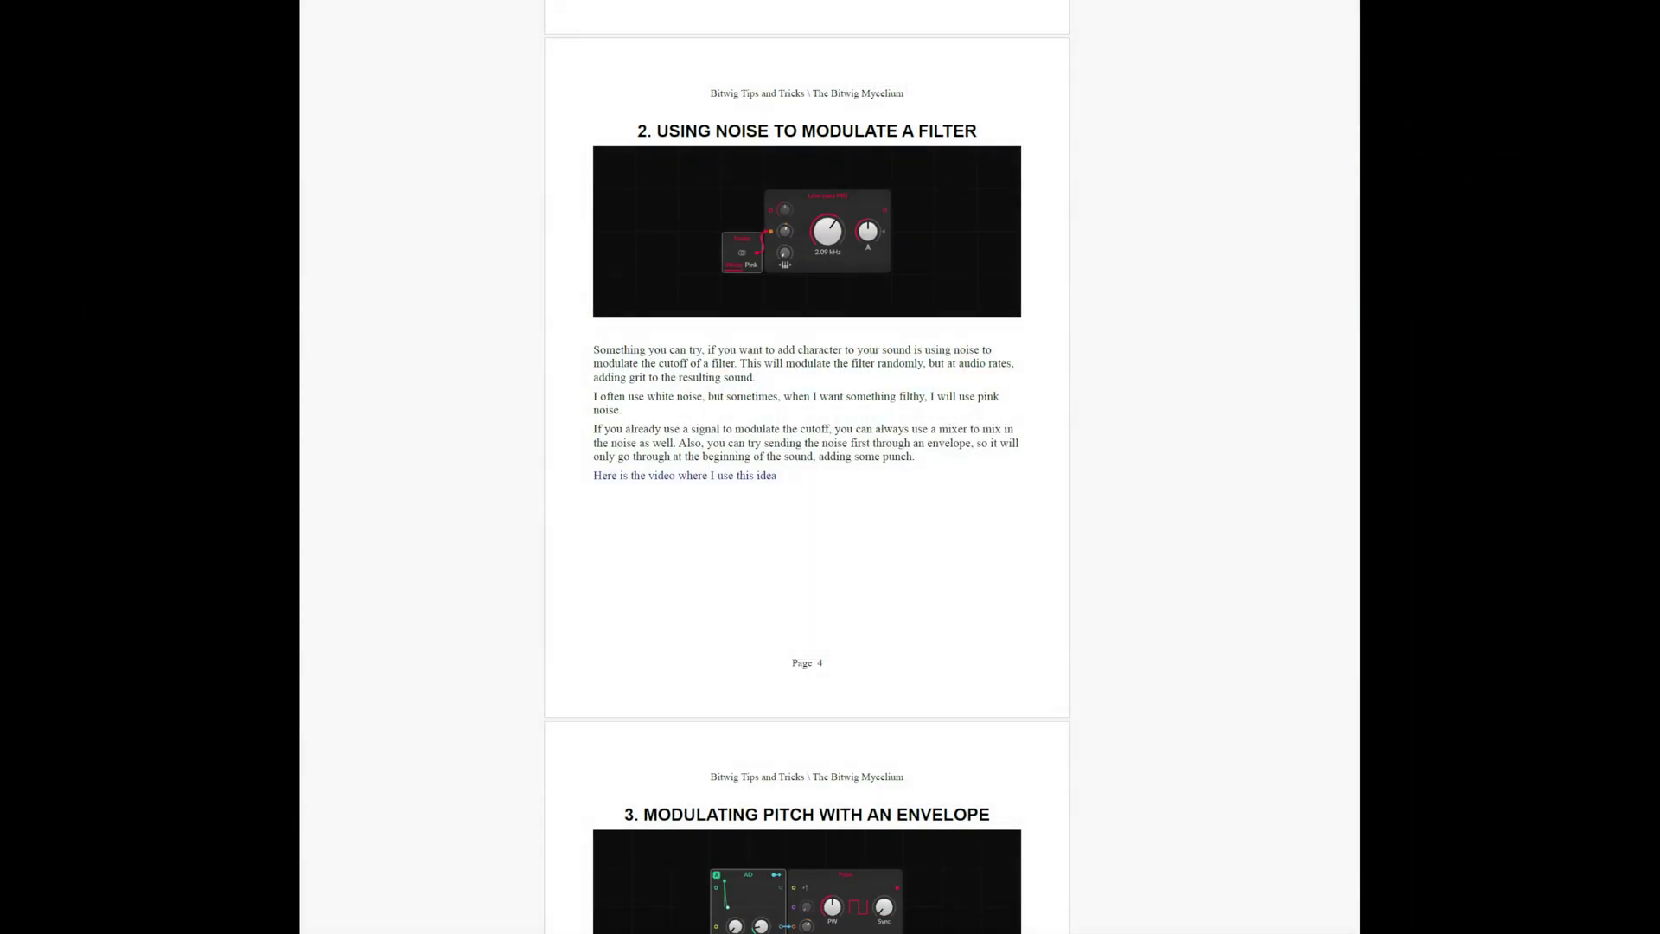
{"action": "scroll", "coordinate": [807, 467], "scroll_direction": "down", "scroll_amount": 2}
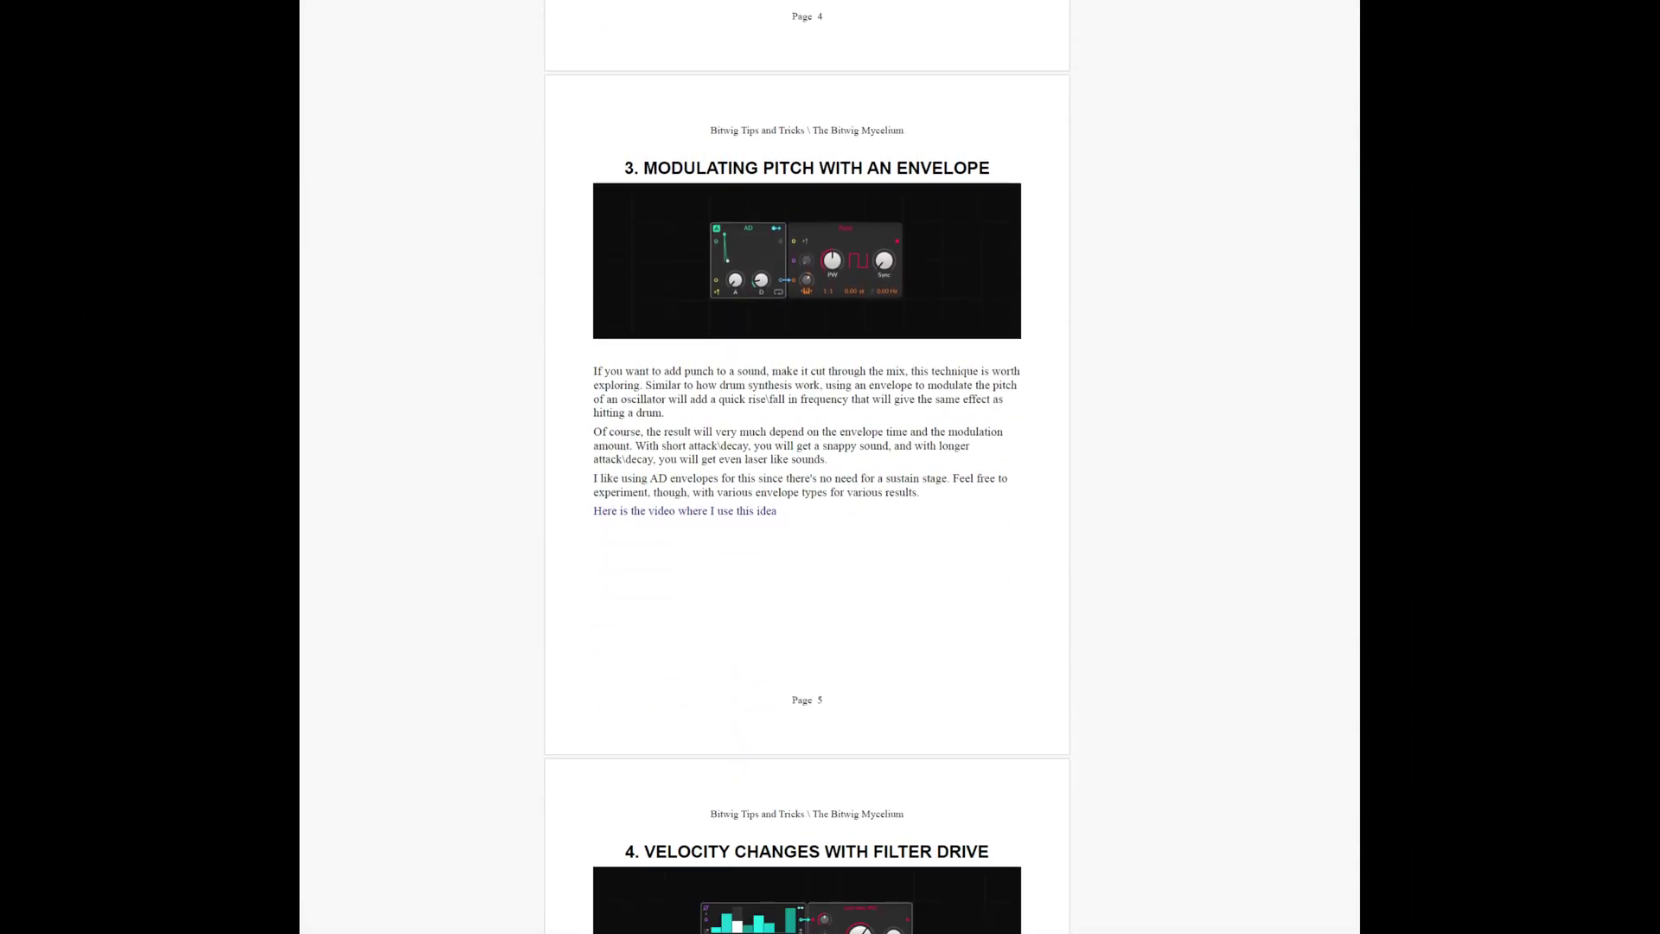
{"action": "scroll", "coordinate": [807, 467], "scroll_direction": "down", "scroll_amount": 2}
{"action": "scroll", "coordinate": [807, 466], "scroll_direction": "down", "scroll_amount": 6}
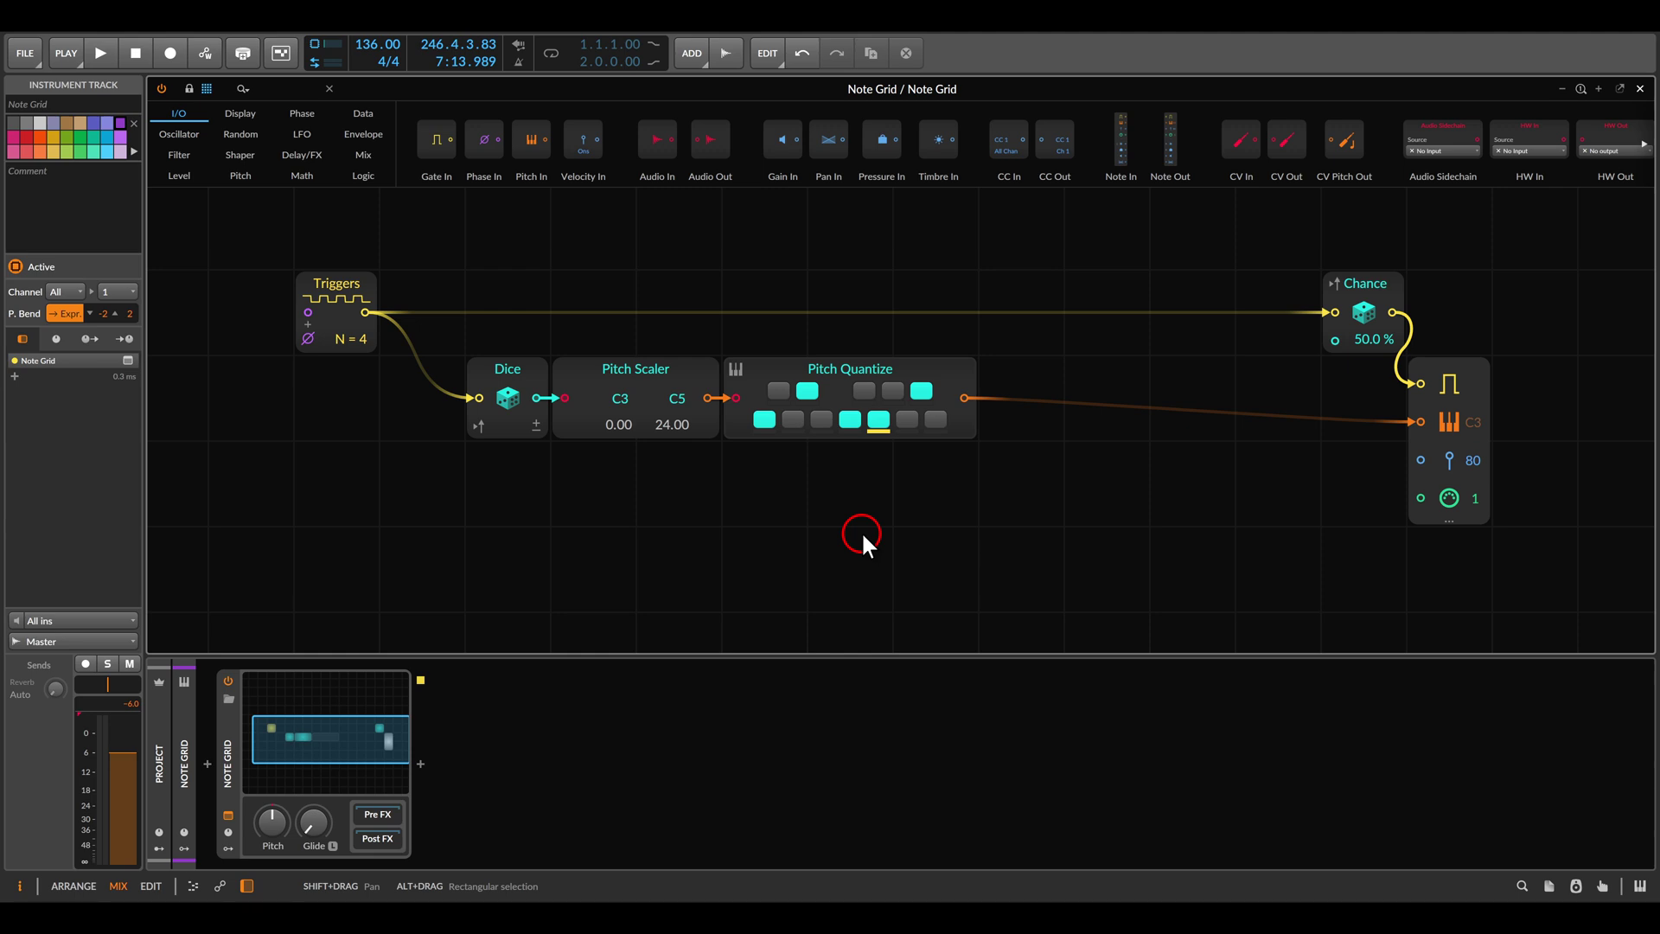
{"action": "left_click_drag", "start_coordinate": [240, 240], "coordinate": [404, 404]}
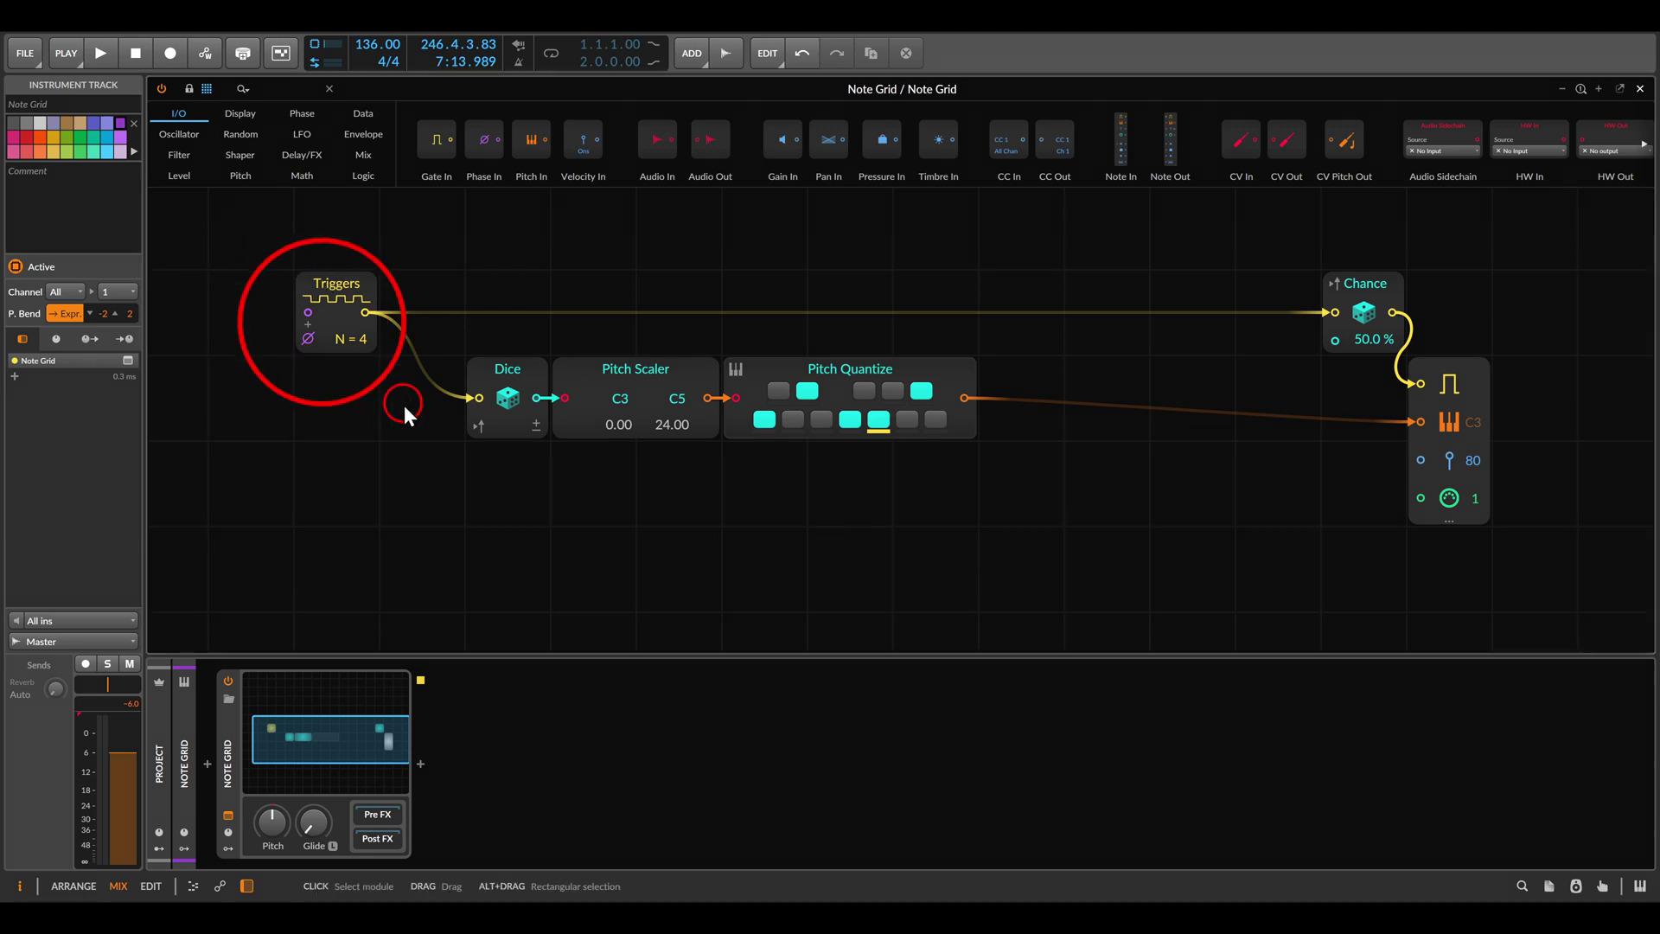
{"action": "left_click_drag", "start_coordinate": [439, 330], "coordinate": [567, 481]}
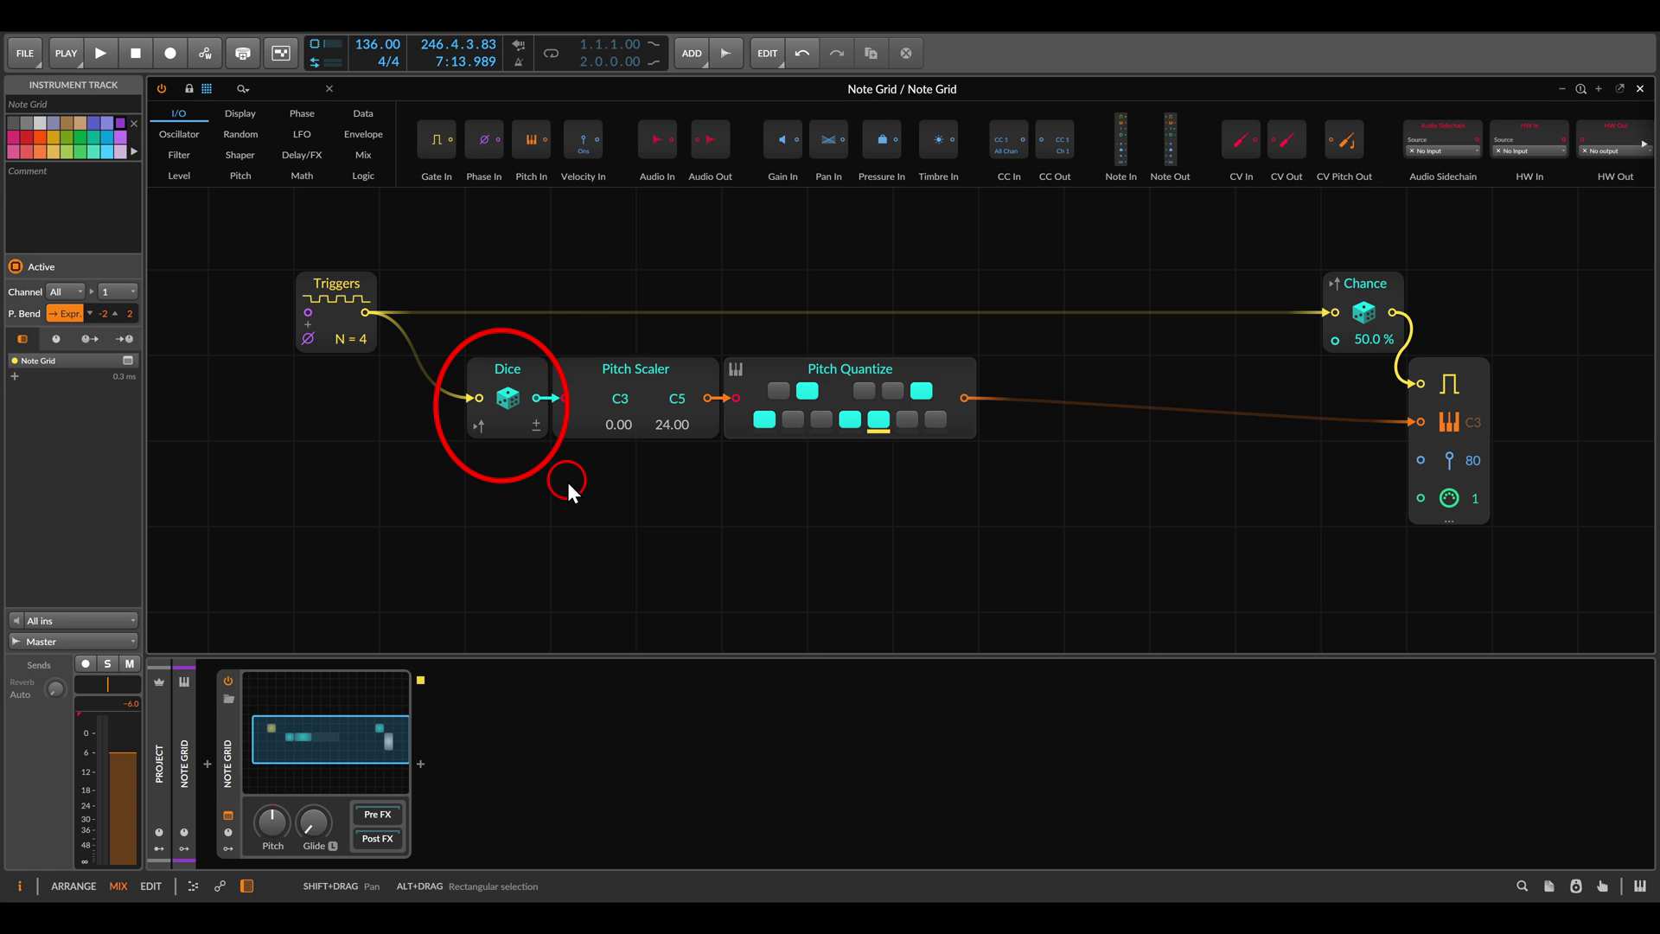
{"action": "left_click_drag", "start_coordinate": [703, 324], "coordinate": [1018, 495]}
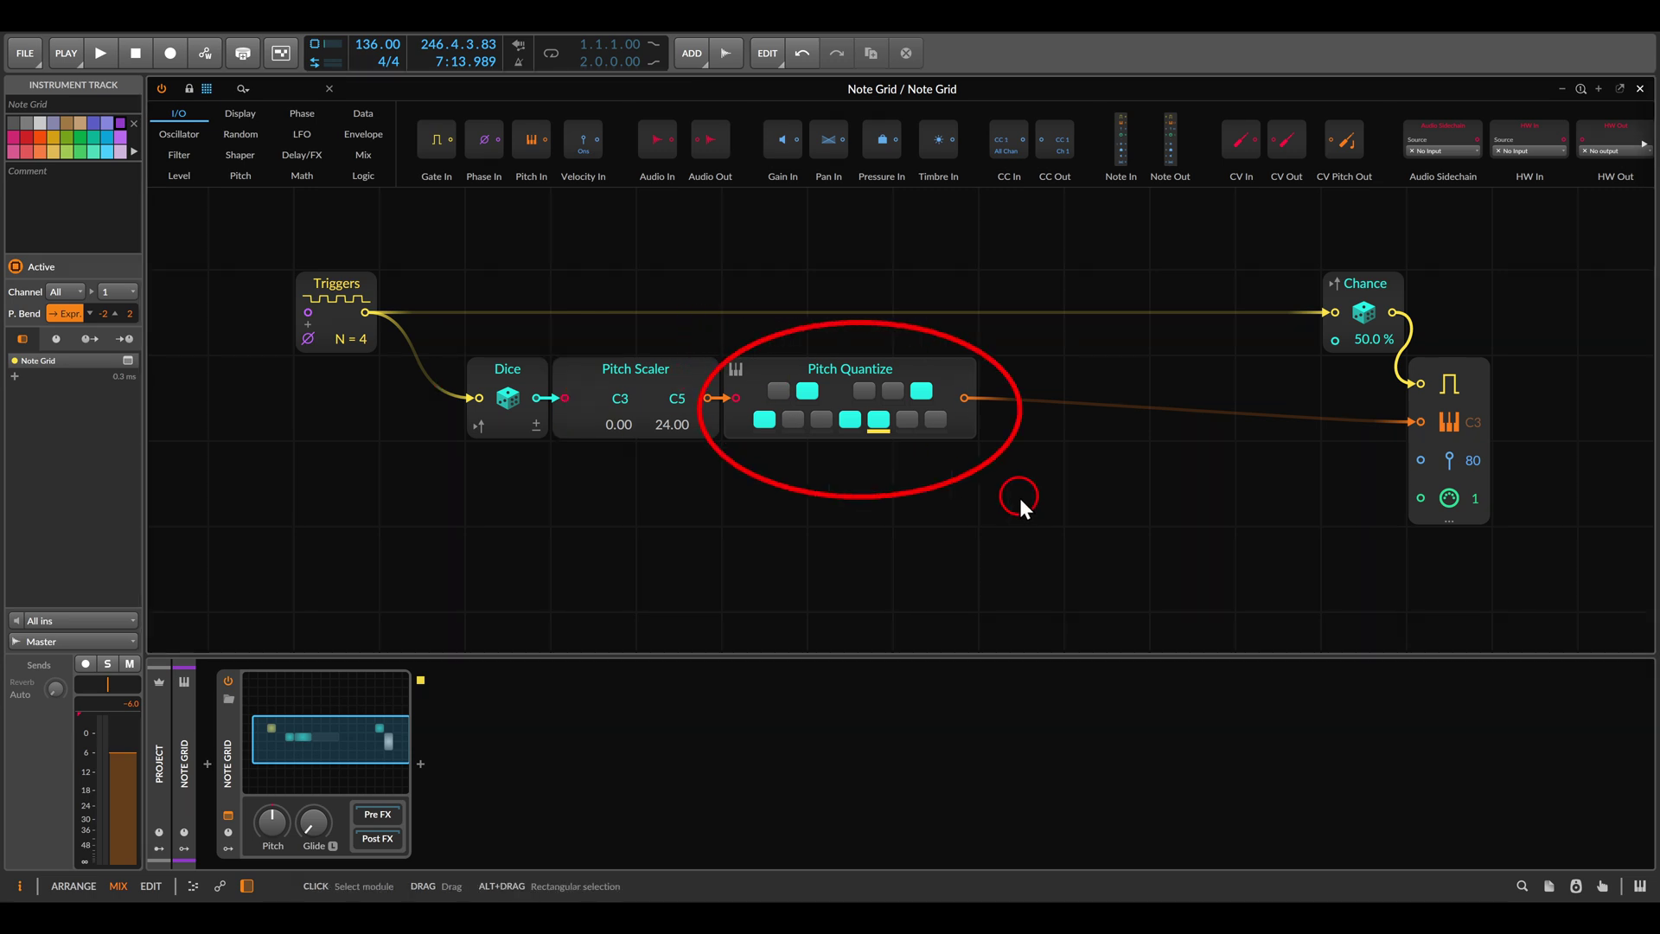
{"action": "left_click_drag", "start_coordinate": [1264, 252], "coordinate": [1439, 394]}
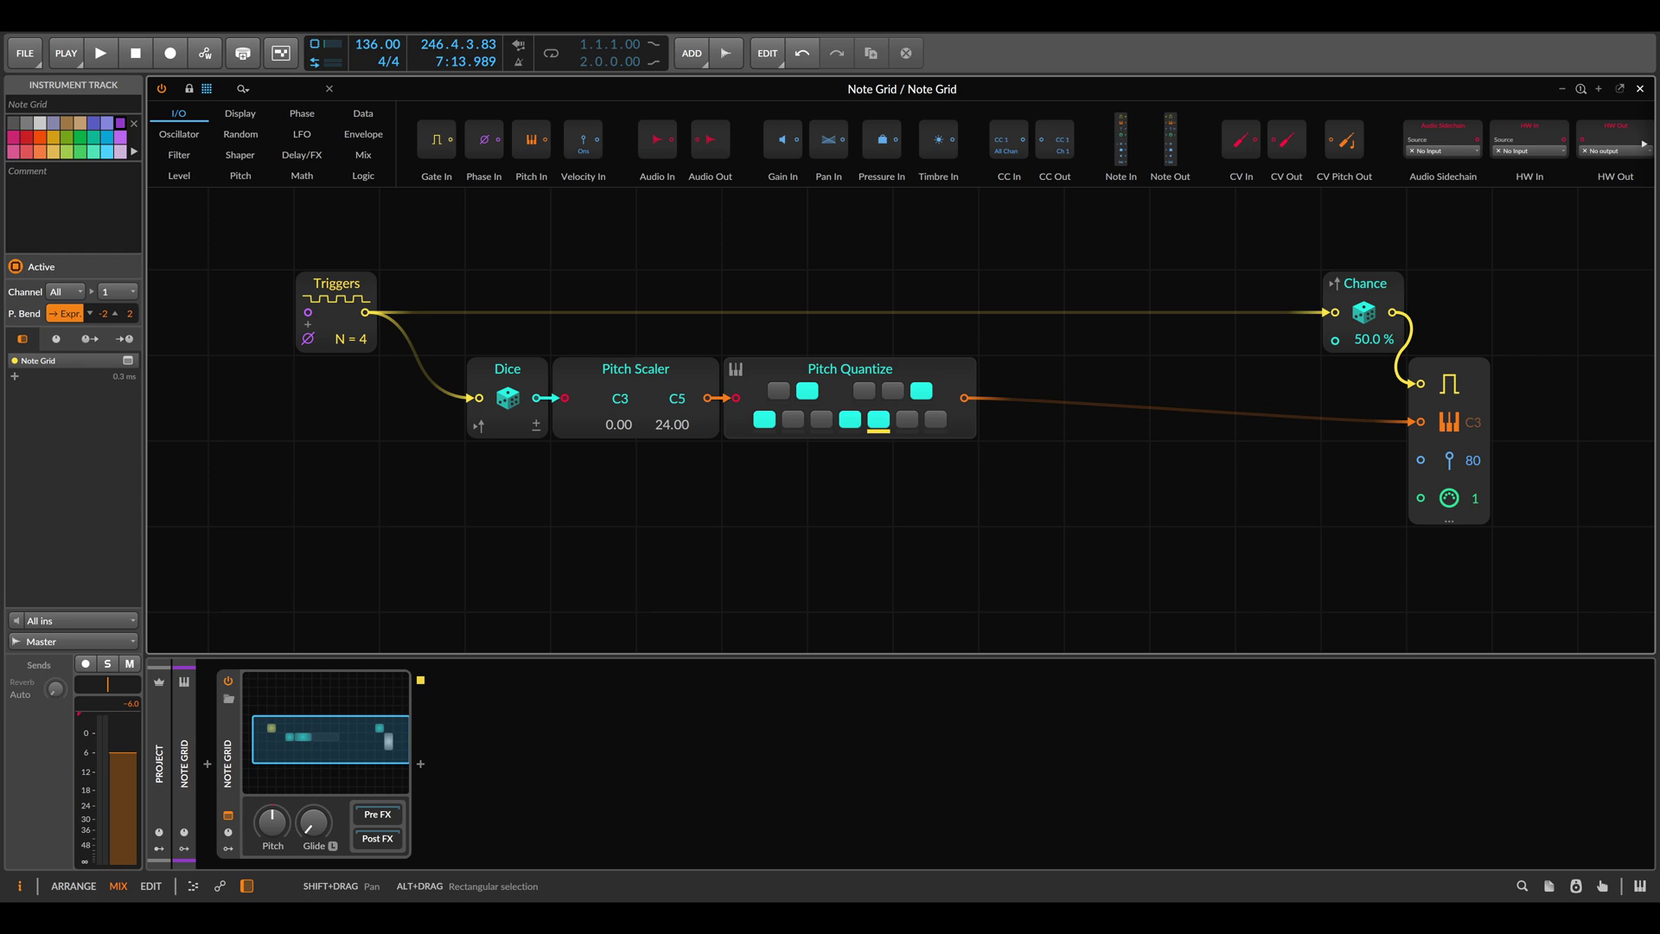
Step: Close the Note Grid editor and examine the Random Sequence track's Polymer device and its input routing
{"action": "left_click", "coordinate": [1060, 485]}
{"action": "key", "text": "Escape"}
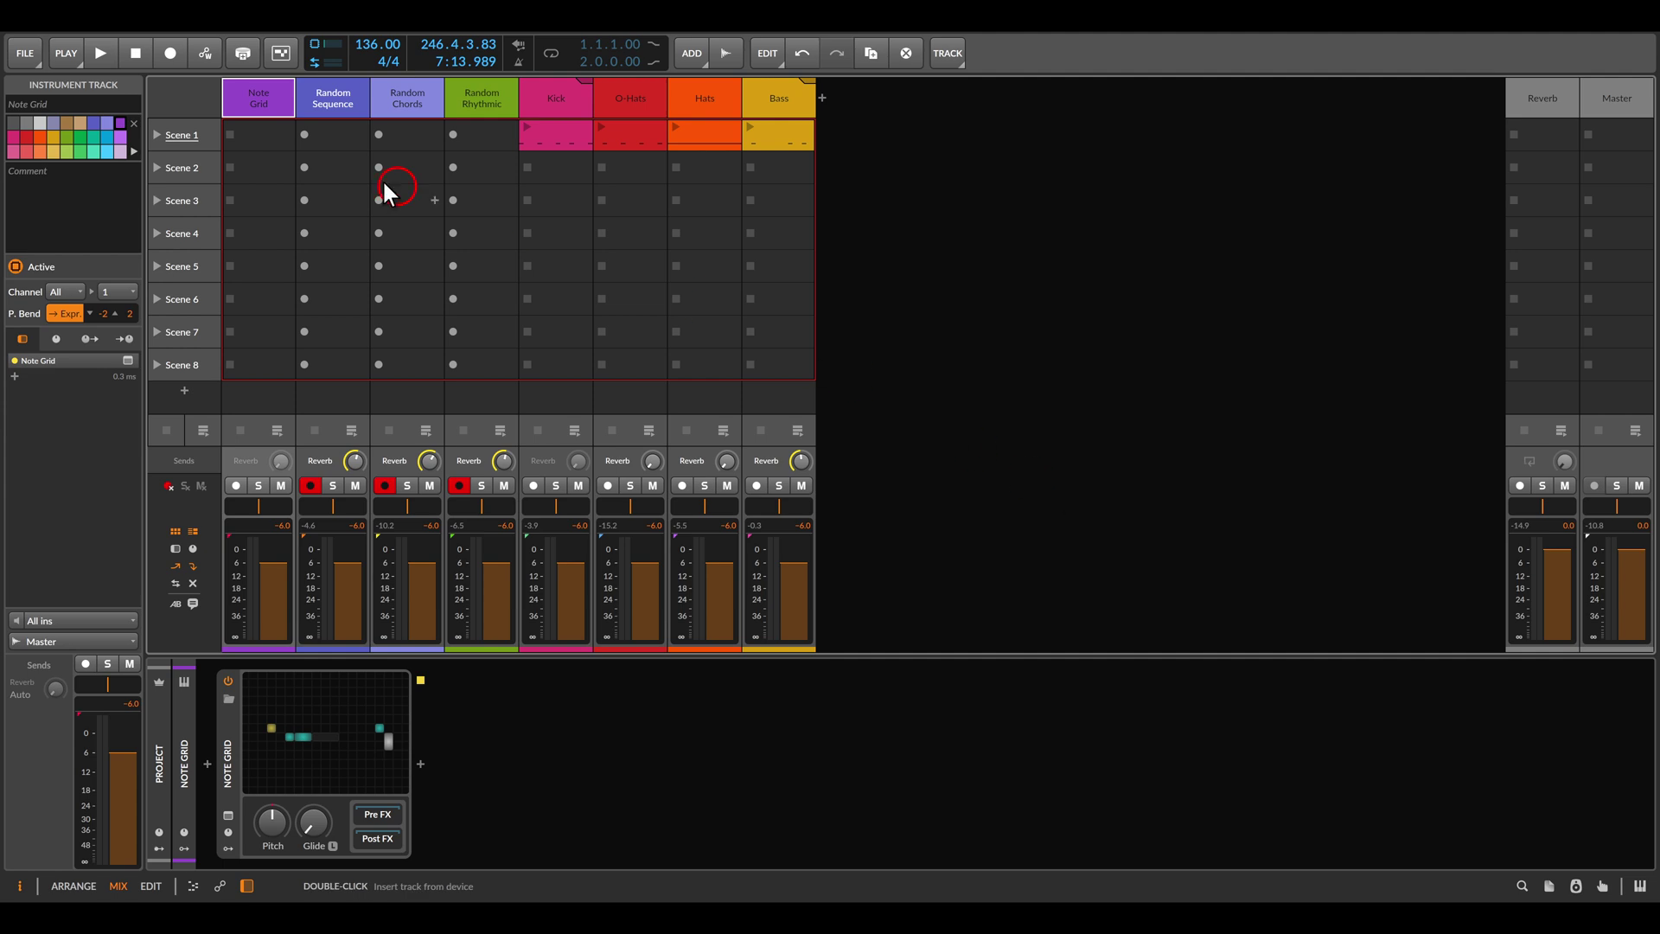
{"action": "left_click", "coordinate": [250, 106]}
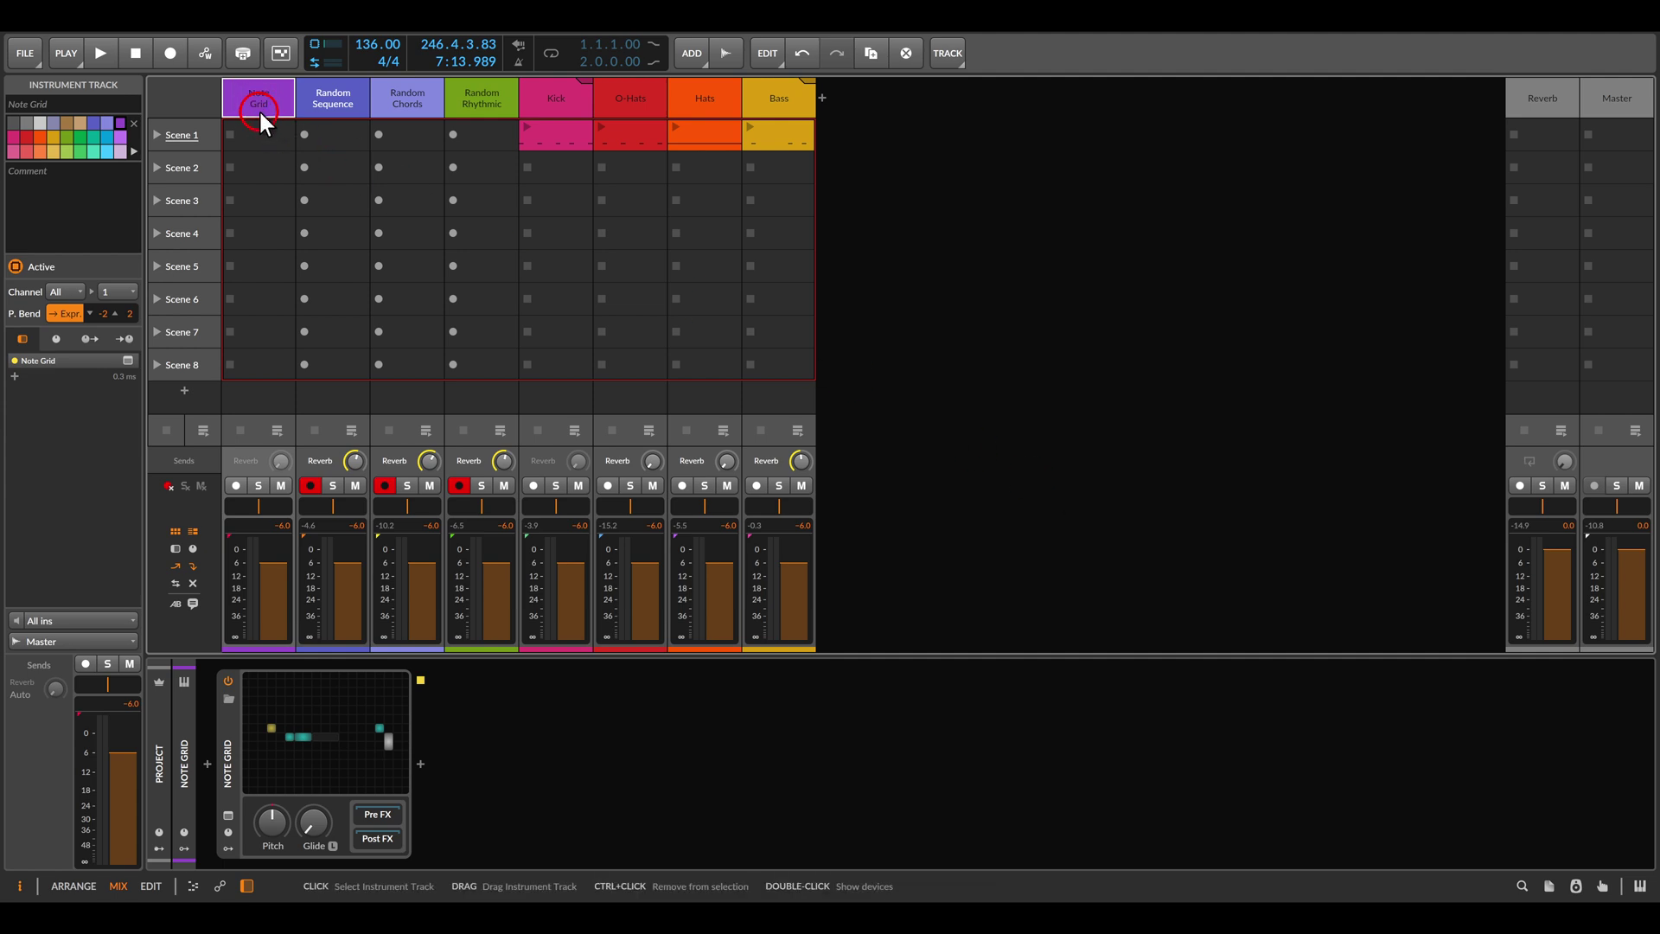
{"action": "left_click", "coordinate": [344, 97]}
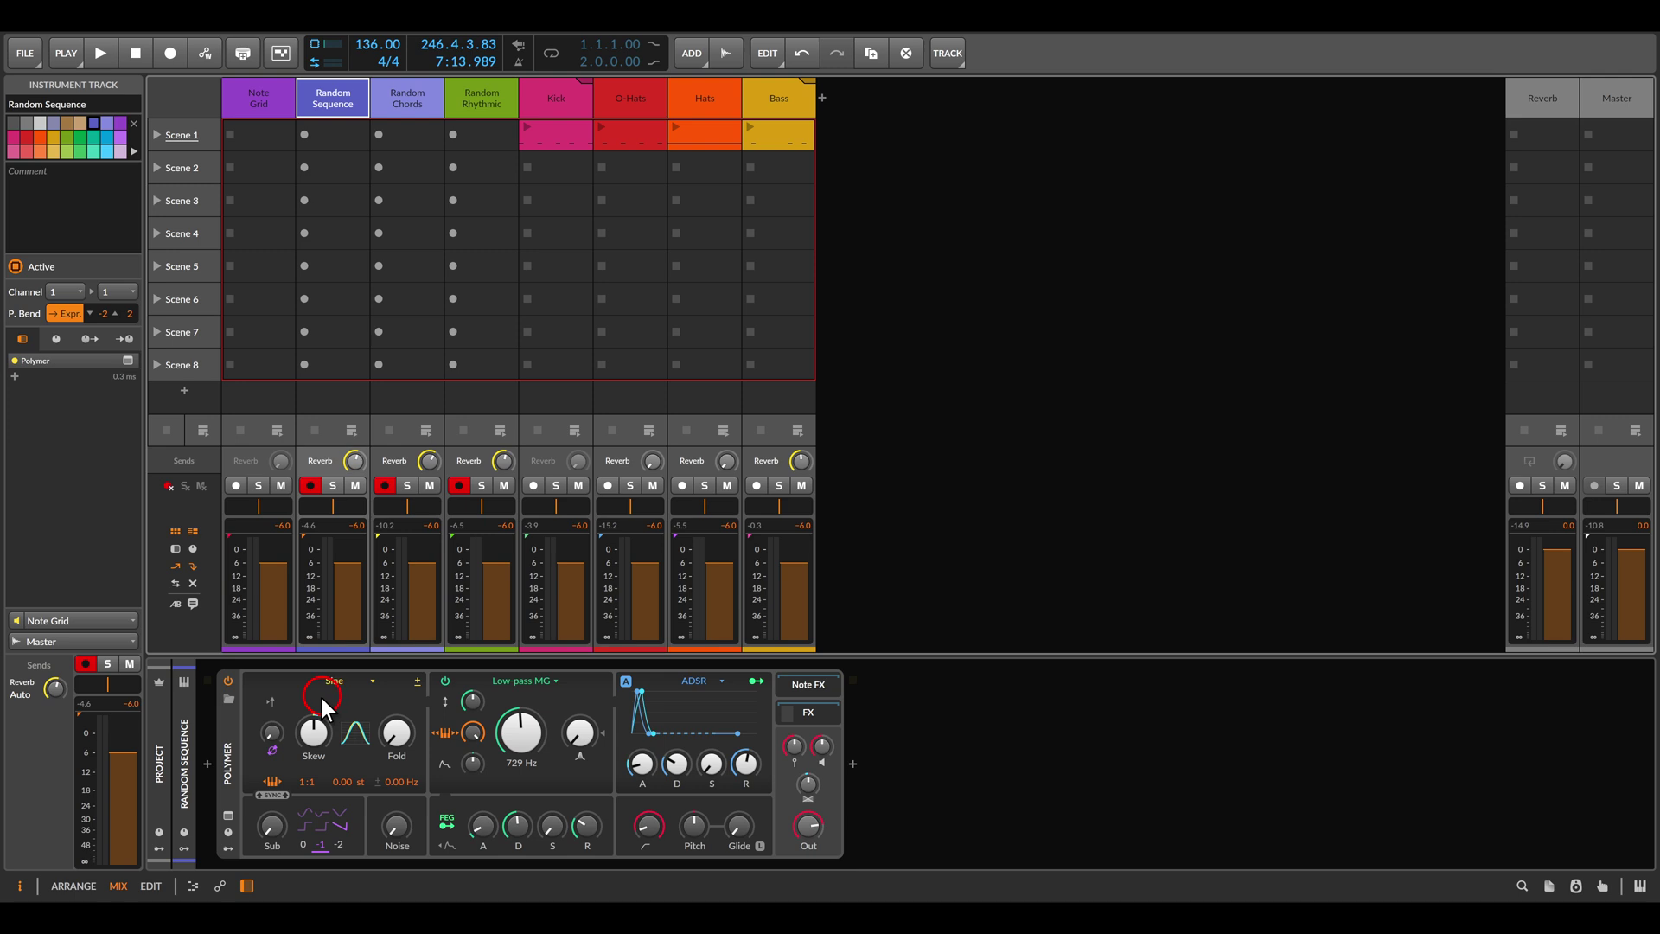
{"action": "left_click", "coordinate": [232, 768]}
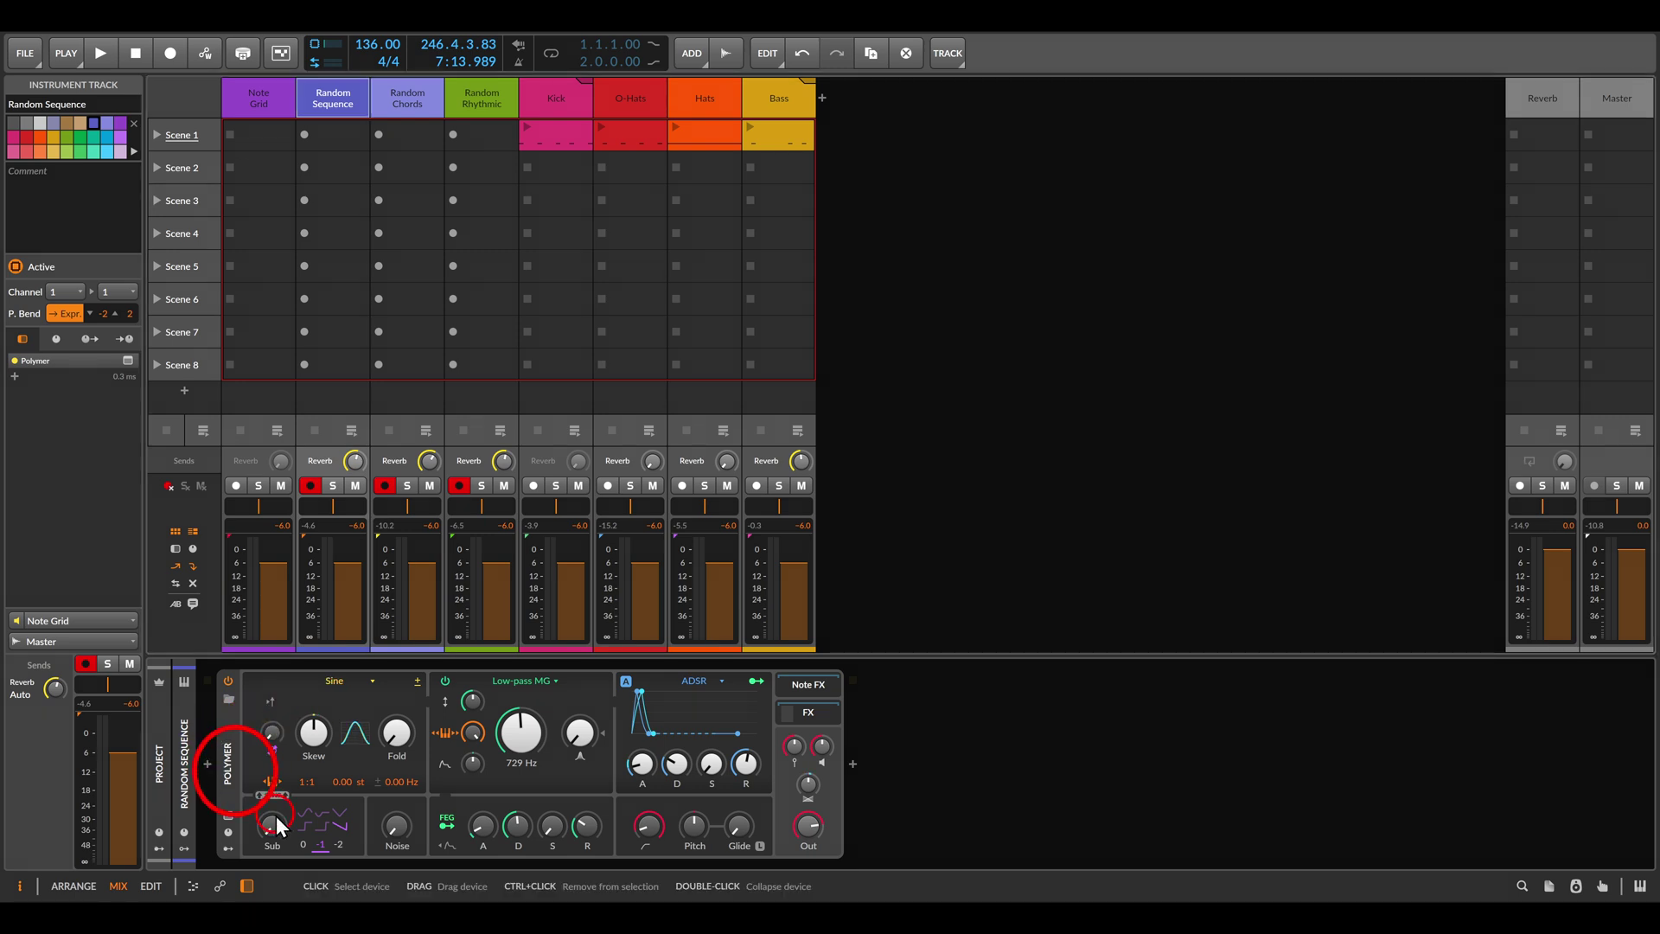
{"action": "left_click", "coordinate": [178, 608]}
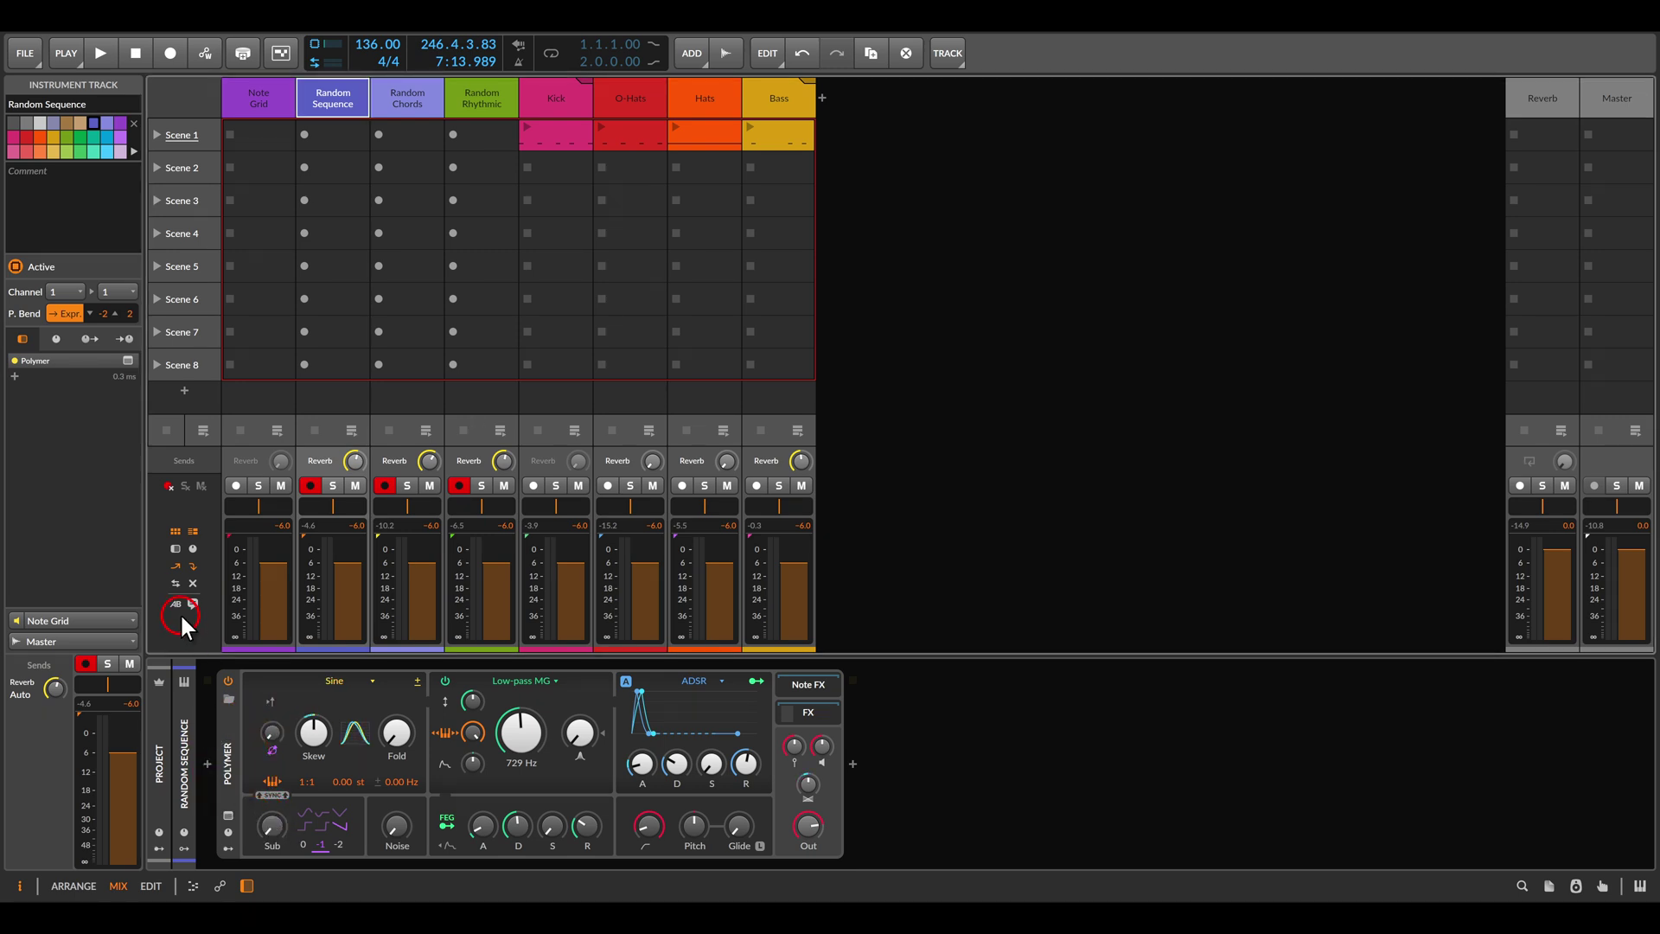
{"action": "left_click_drag", "start_coordinate": [159, 584], "coordinate": [5, 665]}
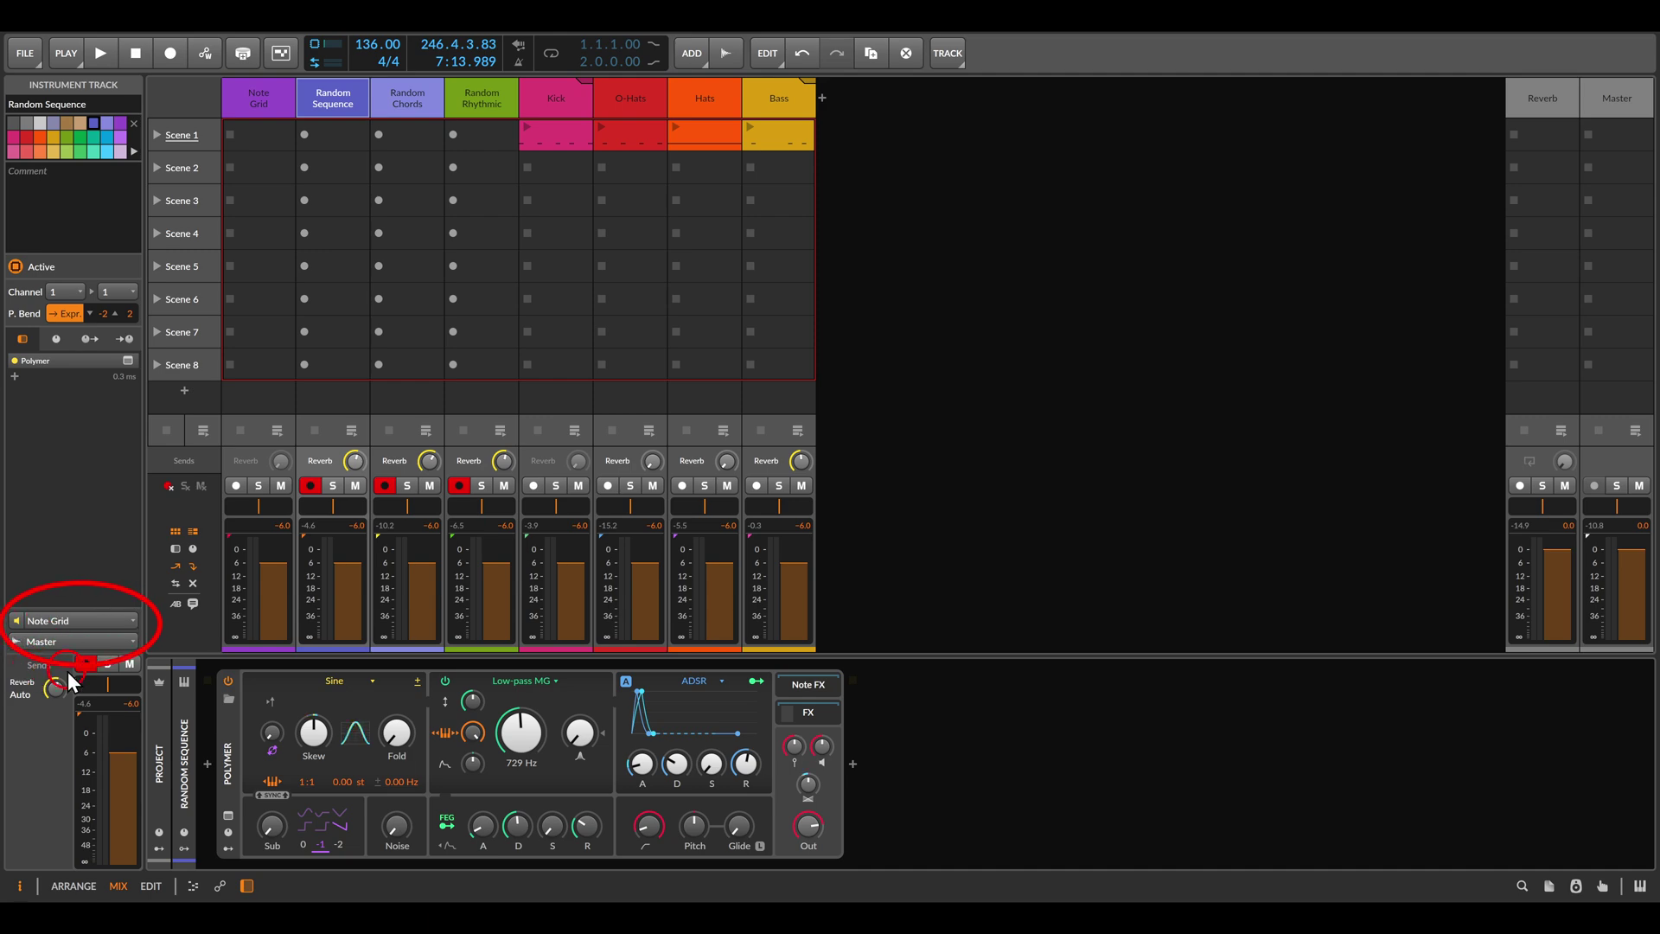
Step: Open the Note Grid track's patch in the grid editor and start playback
{"action": "left_click", "coordinate": [262, 113]}
{"action": "left_click", "coordinate": [350, 742]}
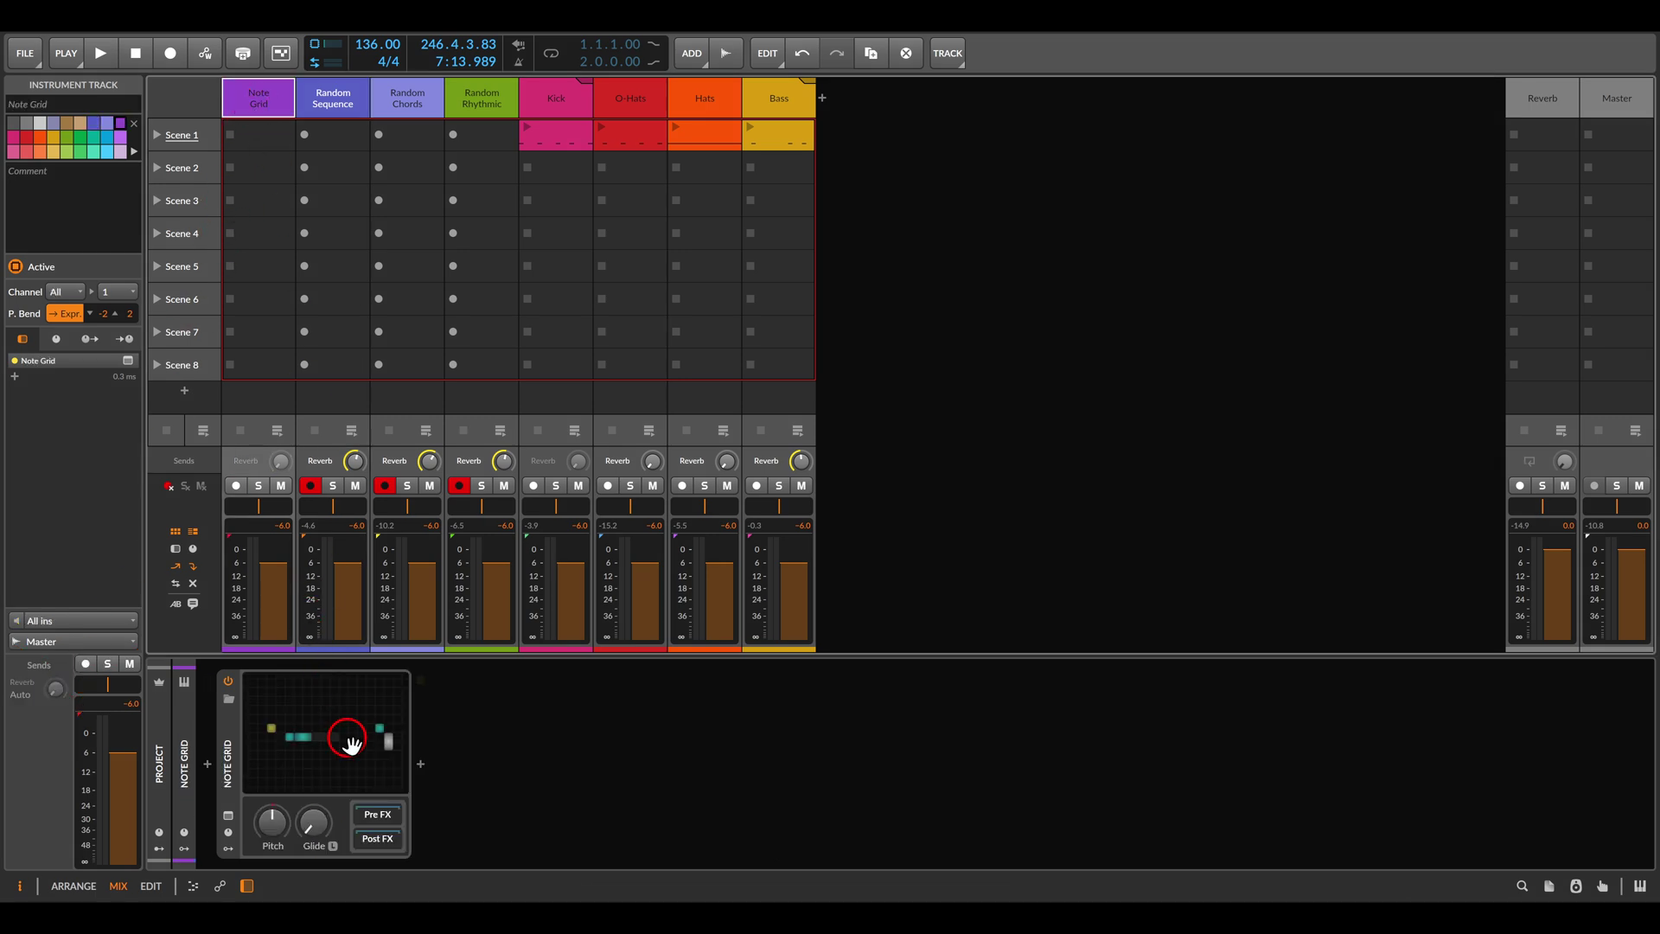
{"action": "left_click", "coordinate": [637, 560]}
{"action": "key", "text": "space"}
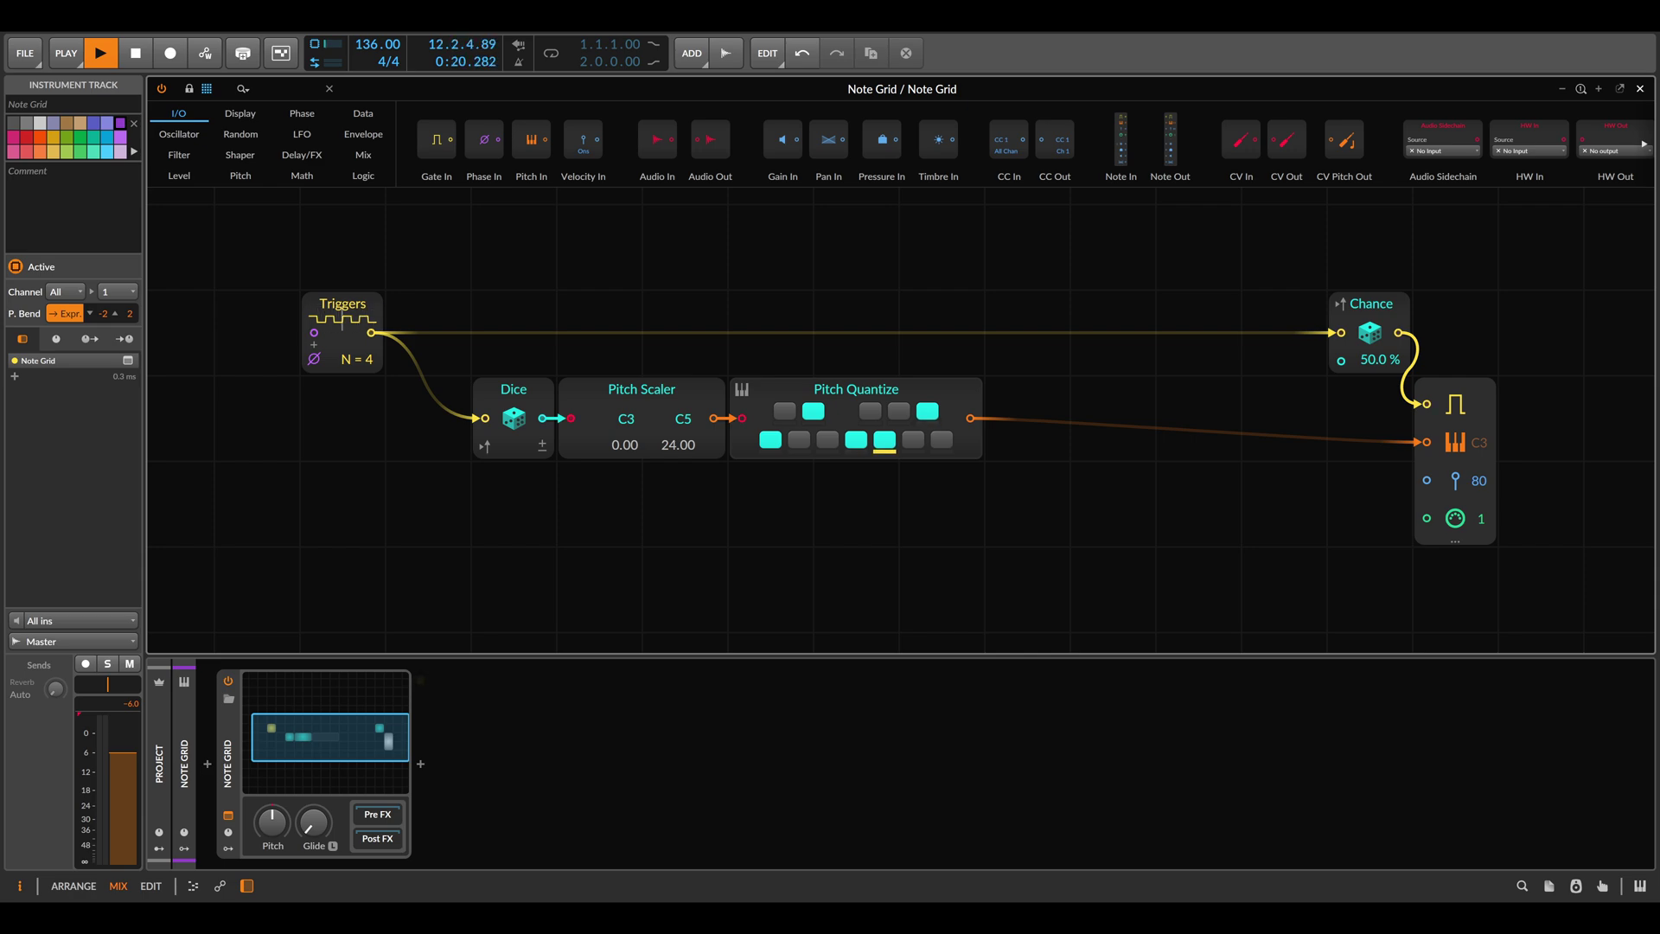
Step: Add a Shift Register module below Pitch Quantize and connect the Pitch Quantize output to its signal input
{"action": "left_click", "coordinate": [180, 175]}
{"action": "left_click_drag", "start_coordinate": [1508, 146], "coordinate": [1068, 491]}
{"action": "scroll", "coordinate": [972, 437], "scroll_direction": "down", "scroll_amount": 3}
{"action": "left_click_drag", "start_coordinate": [1016, 299], "coordinate": [1024, 355]}
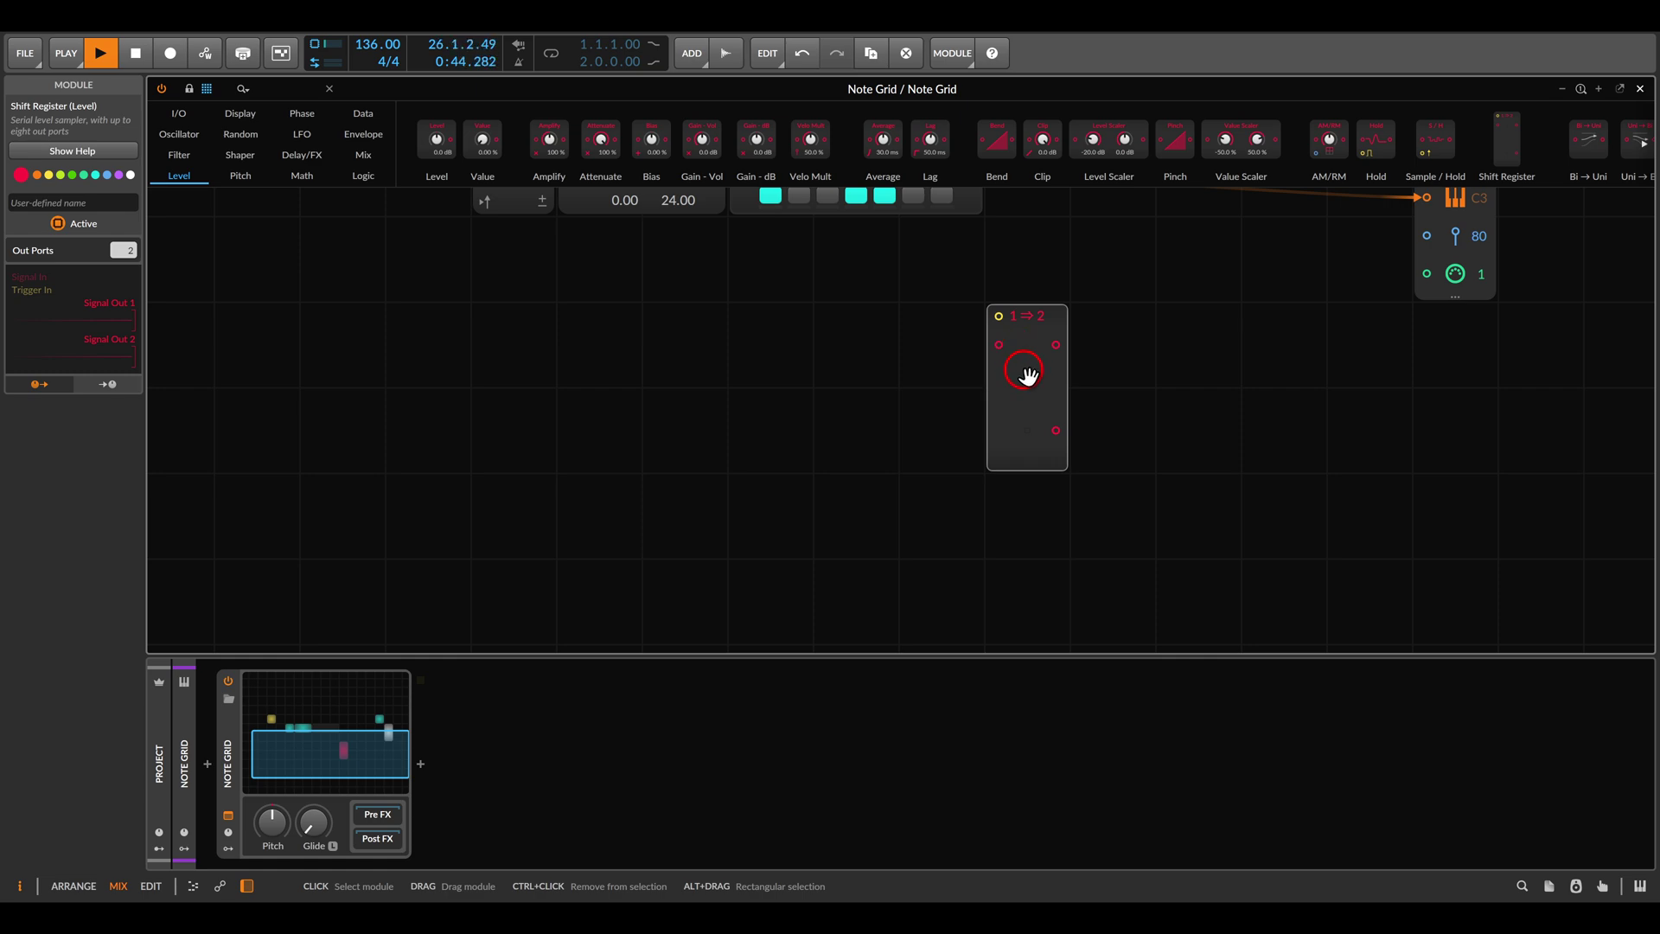
{"action": "key", "text": "minus"}
{"action": "left_click_drag", "start_coordinate": [1022, 333], "coordinate": [947, 285]}
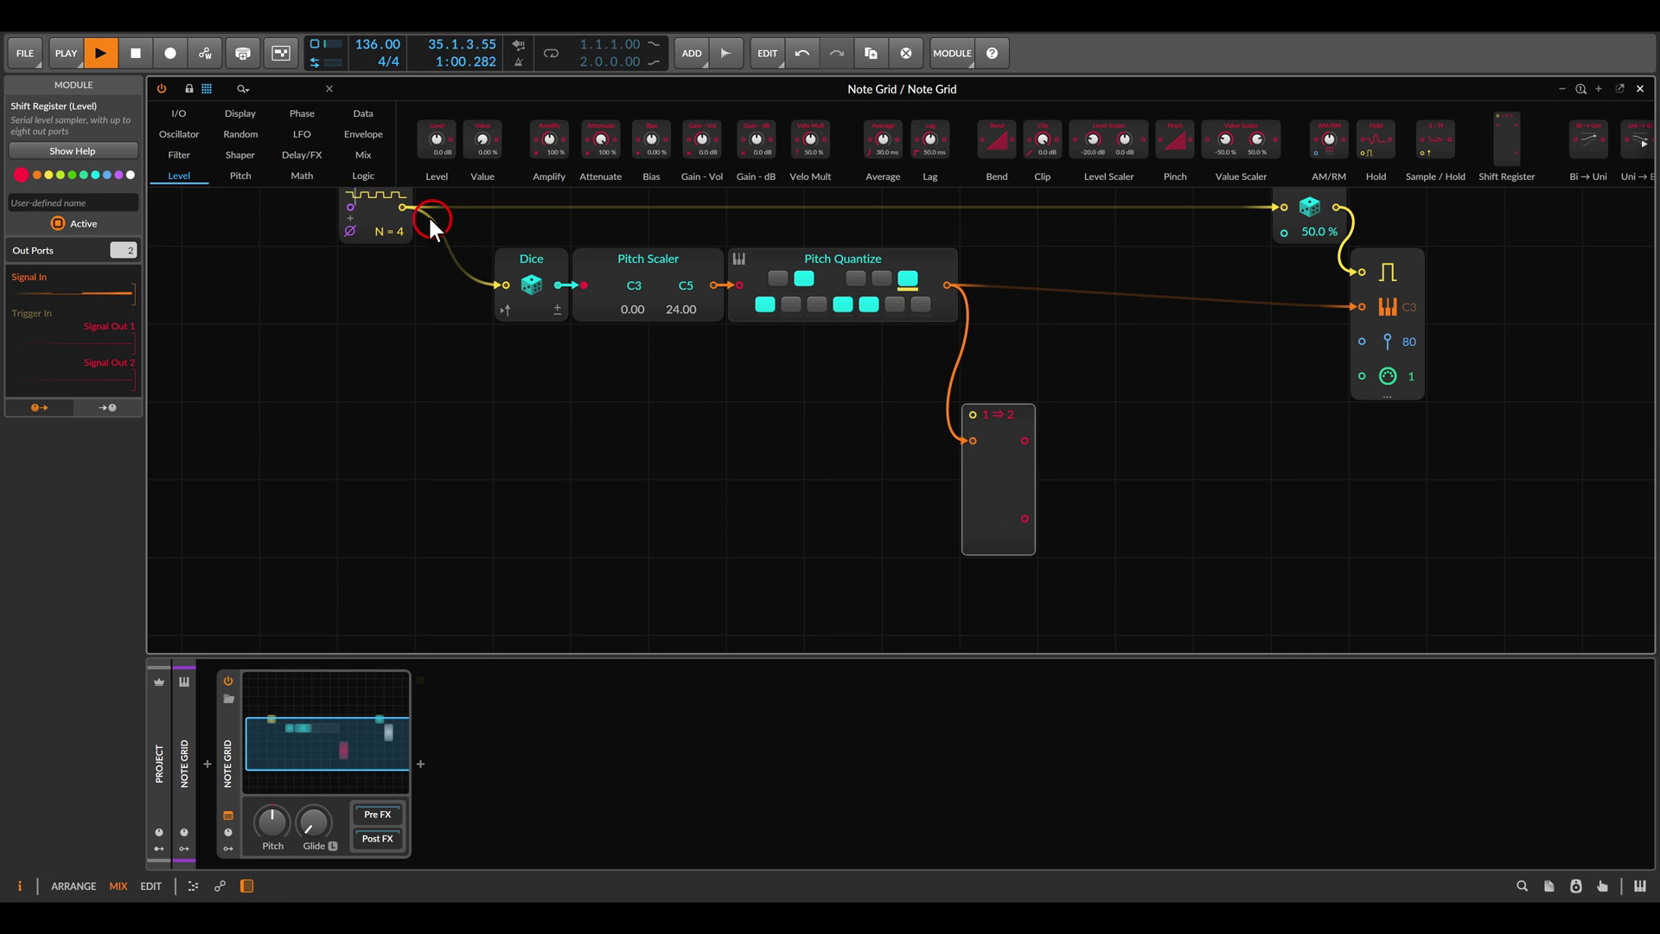
Step: Add a Clock Divide module fed by Triggers, set it to 16, and connect its output to the Shift Register's trigger input
{"action": "left_click", "coordinate": [362, 175]}
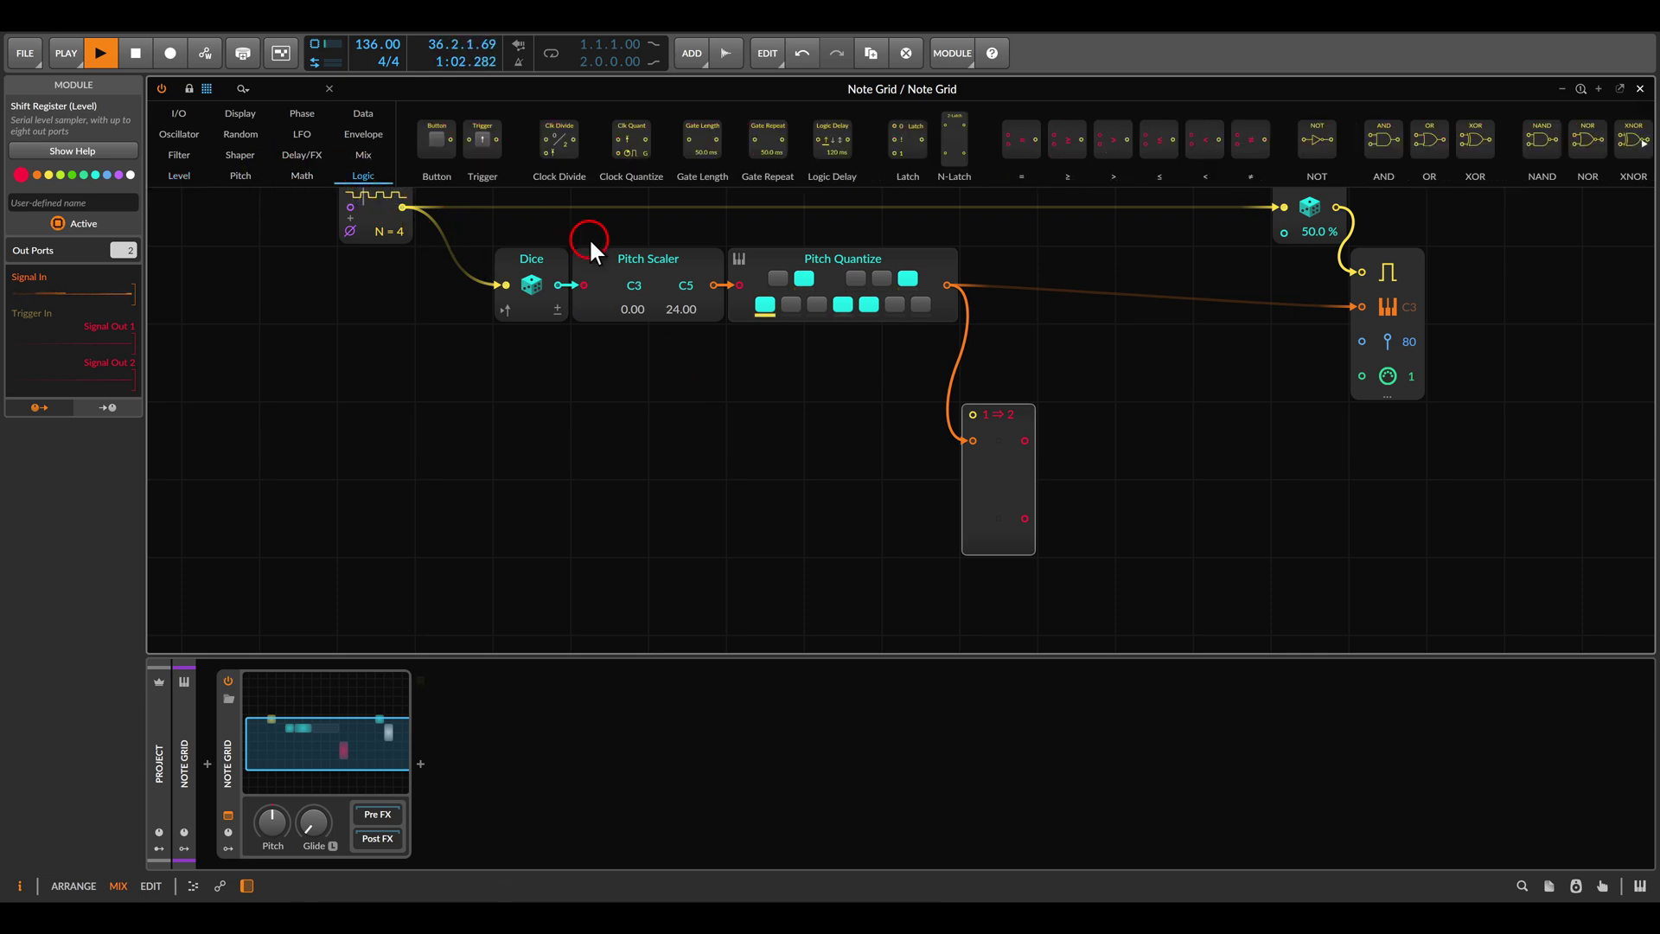
{"action": "left_click_drag", "start_coordinate": [563, 145], "coordinate": [403, 208]}
{"action": "left_click_drag", "start_coordinate": [616, 448], "coordinate": [620, 461]}
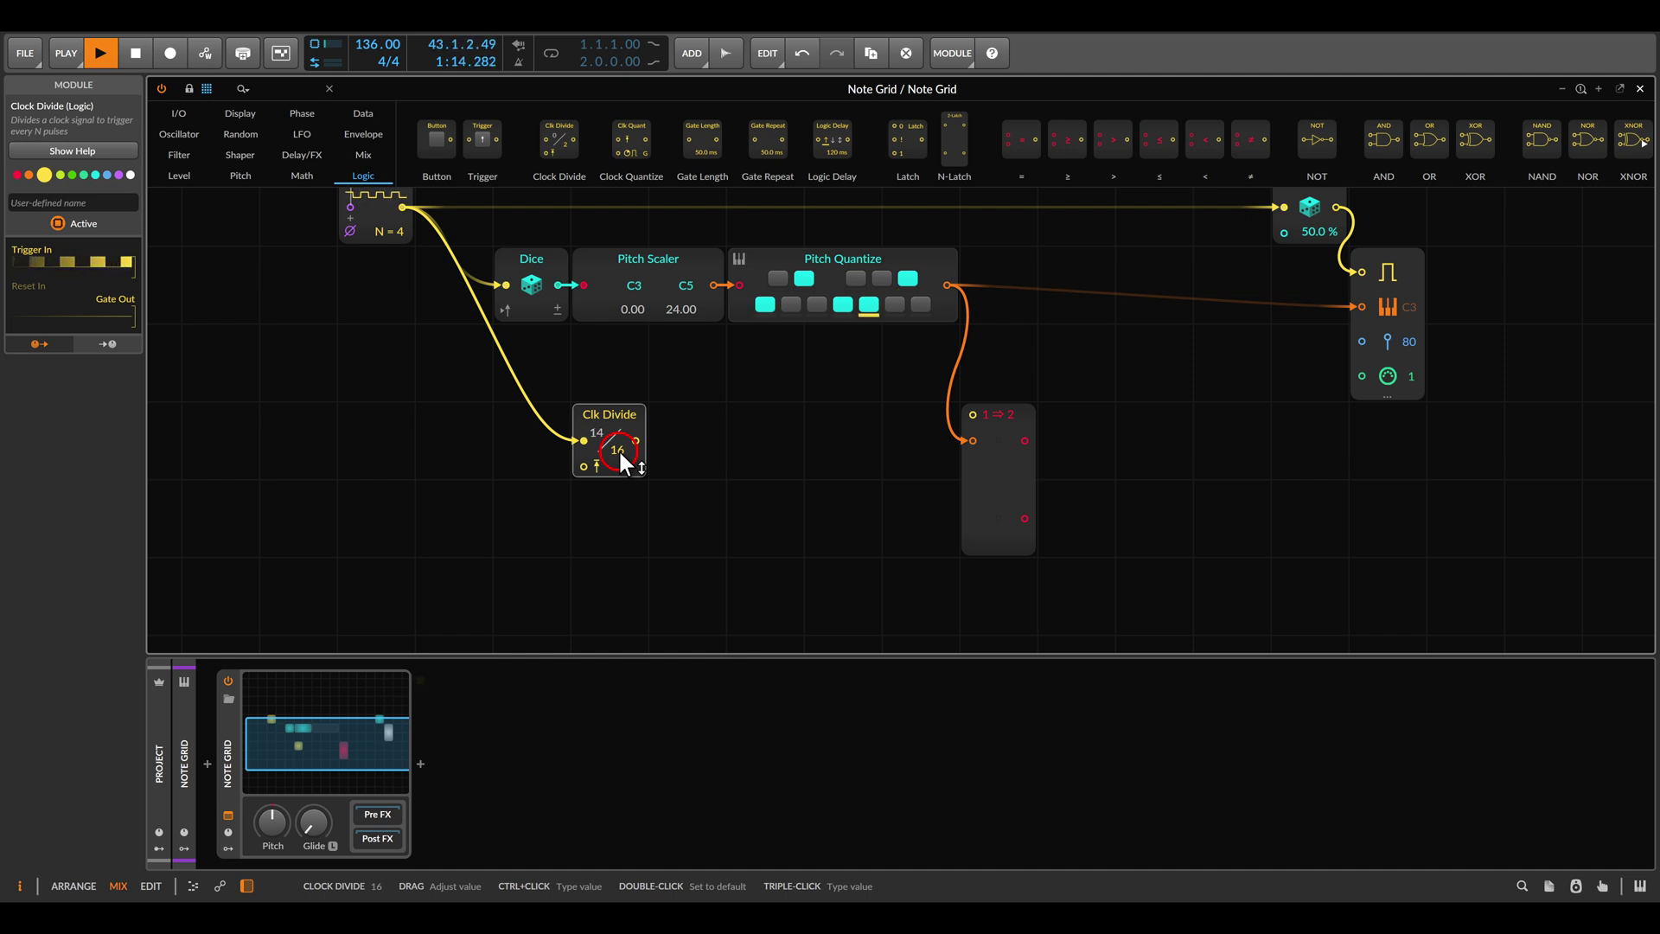
{"action": "left_click_drag", "start_coordinate": [647, 441], "coordinate": [973, 415]}
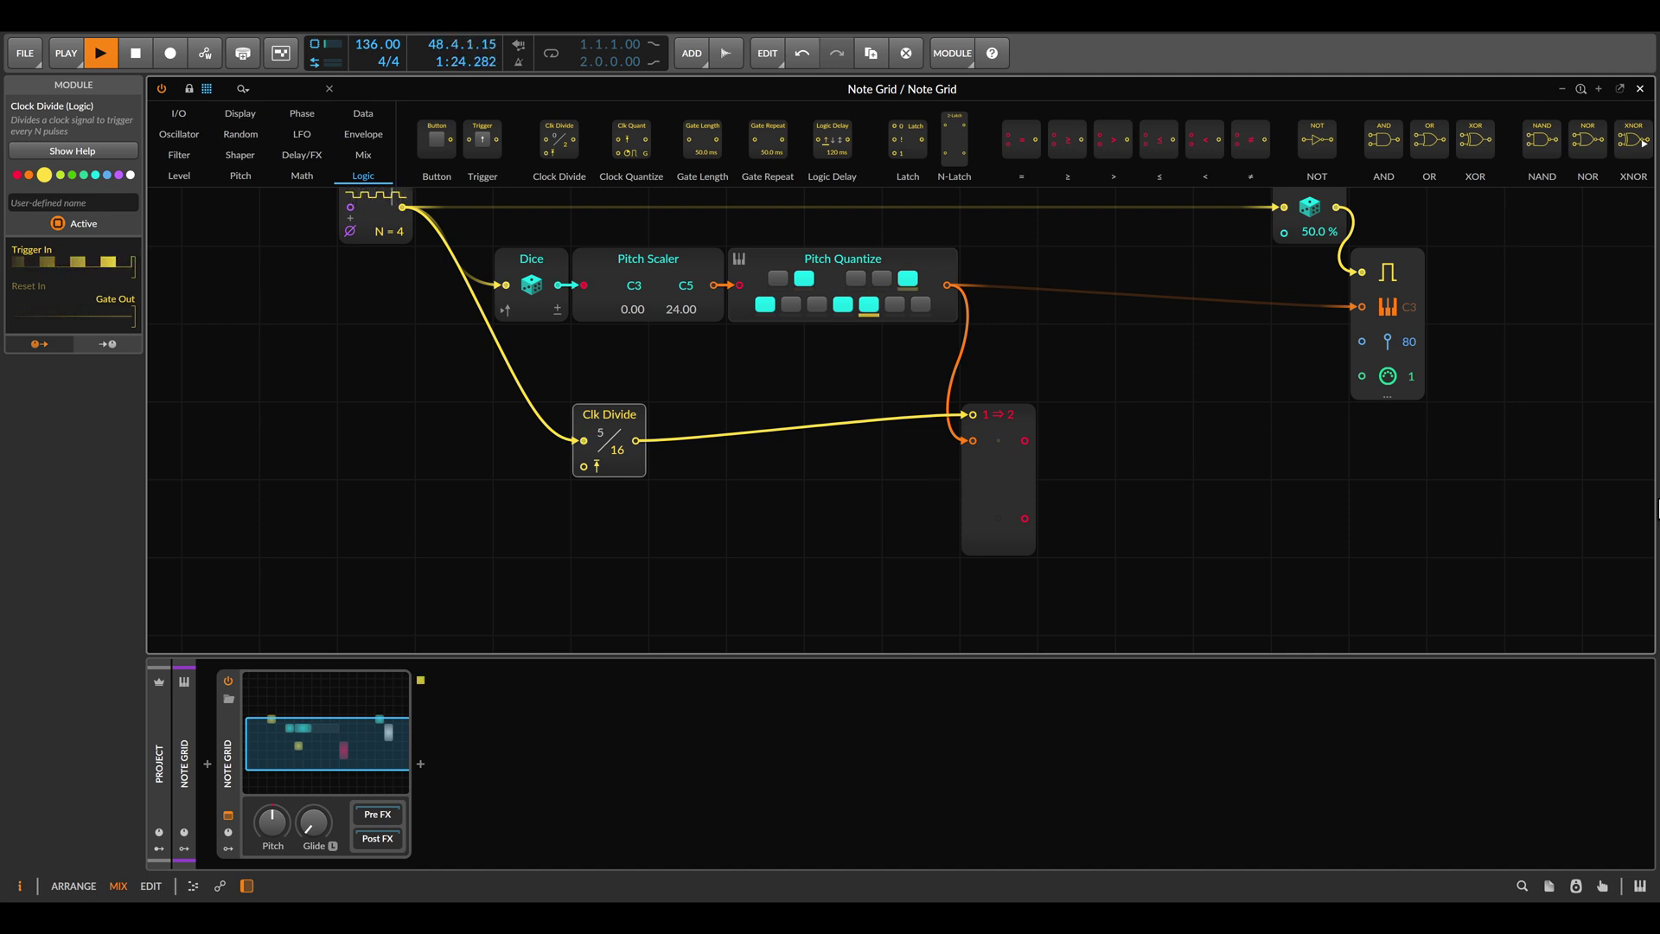
Step: Set the Shift Register's number of out ports to 3
{"action": "left_click", "coordinate": [992, 498]}
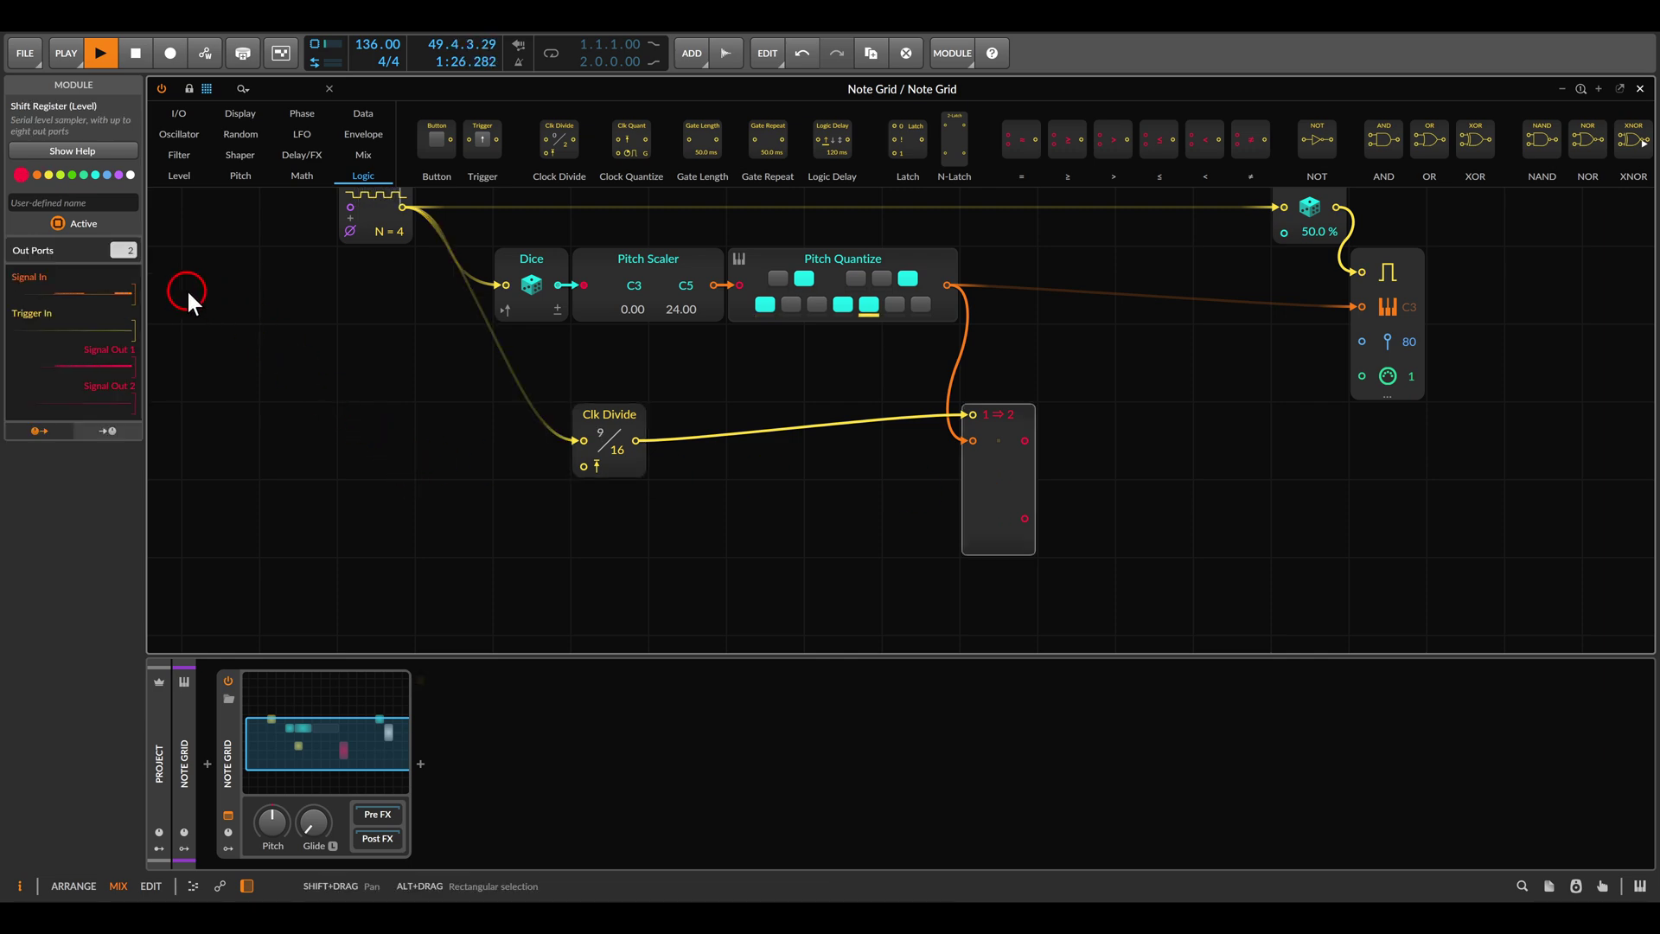
{"action": "left_click_drag", "start_coordinate": [121, 254], "coordinate": [121, 246]}
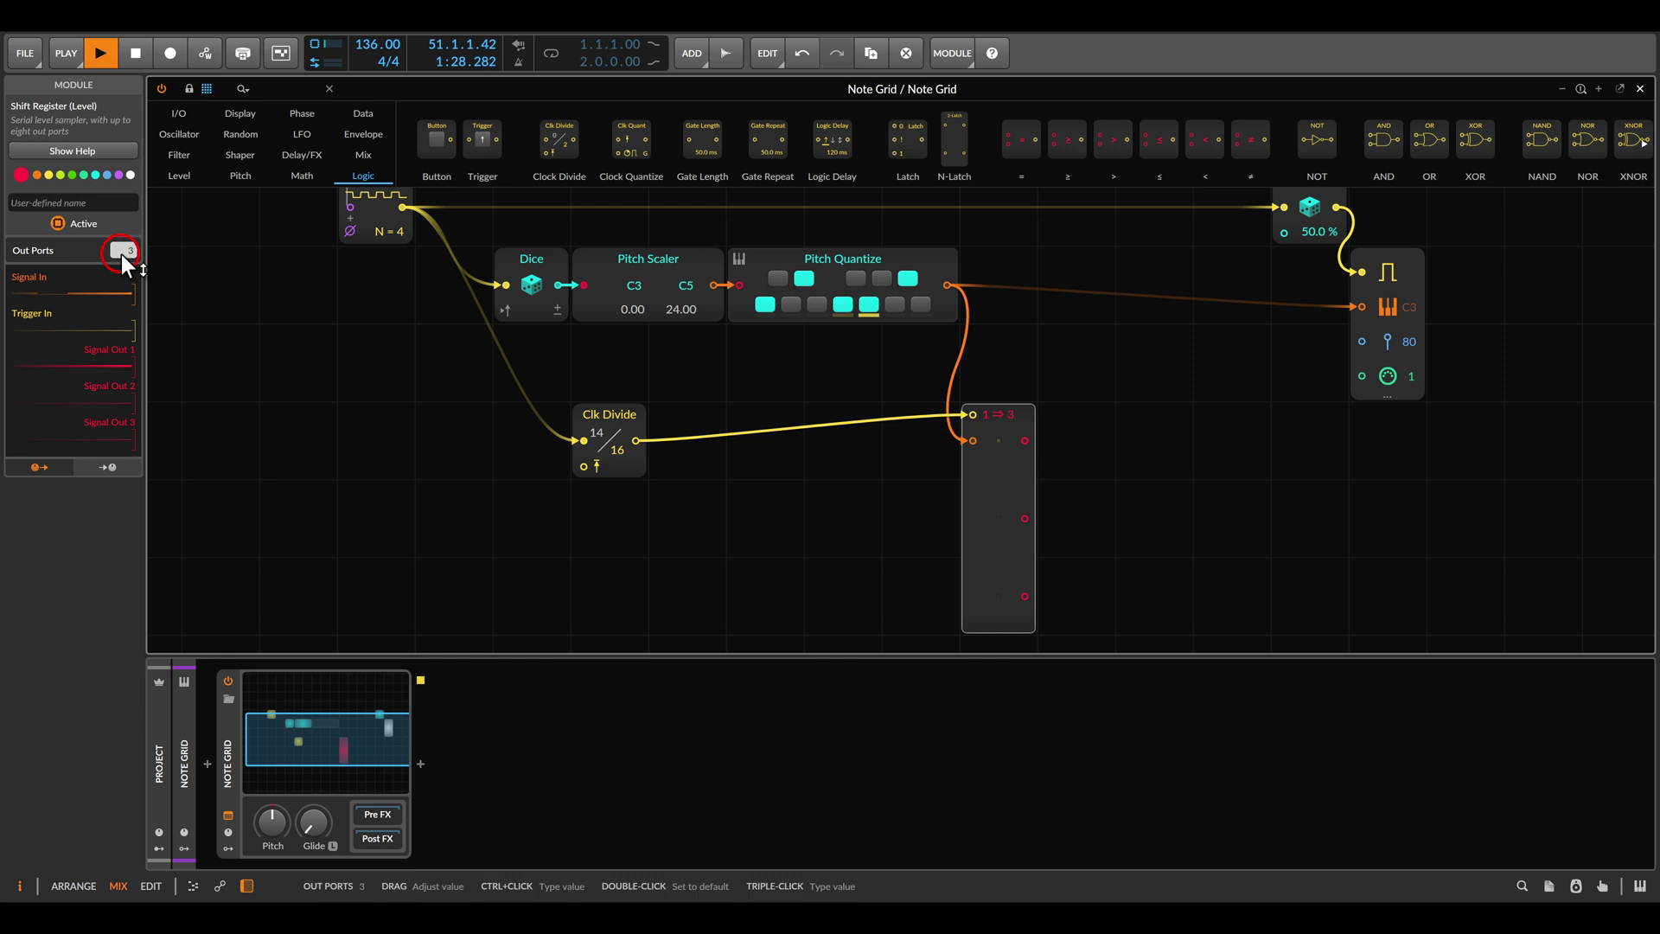
{"action": "left_click", "coordinate": [918, 455]}
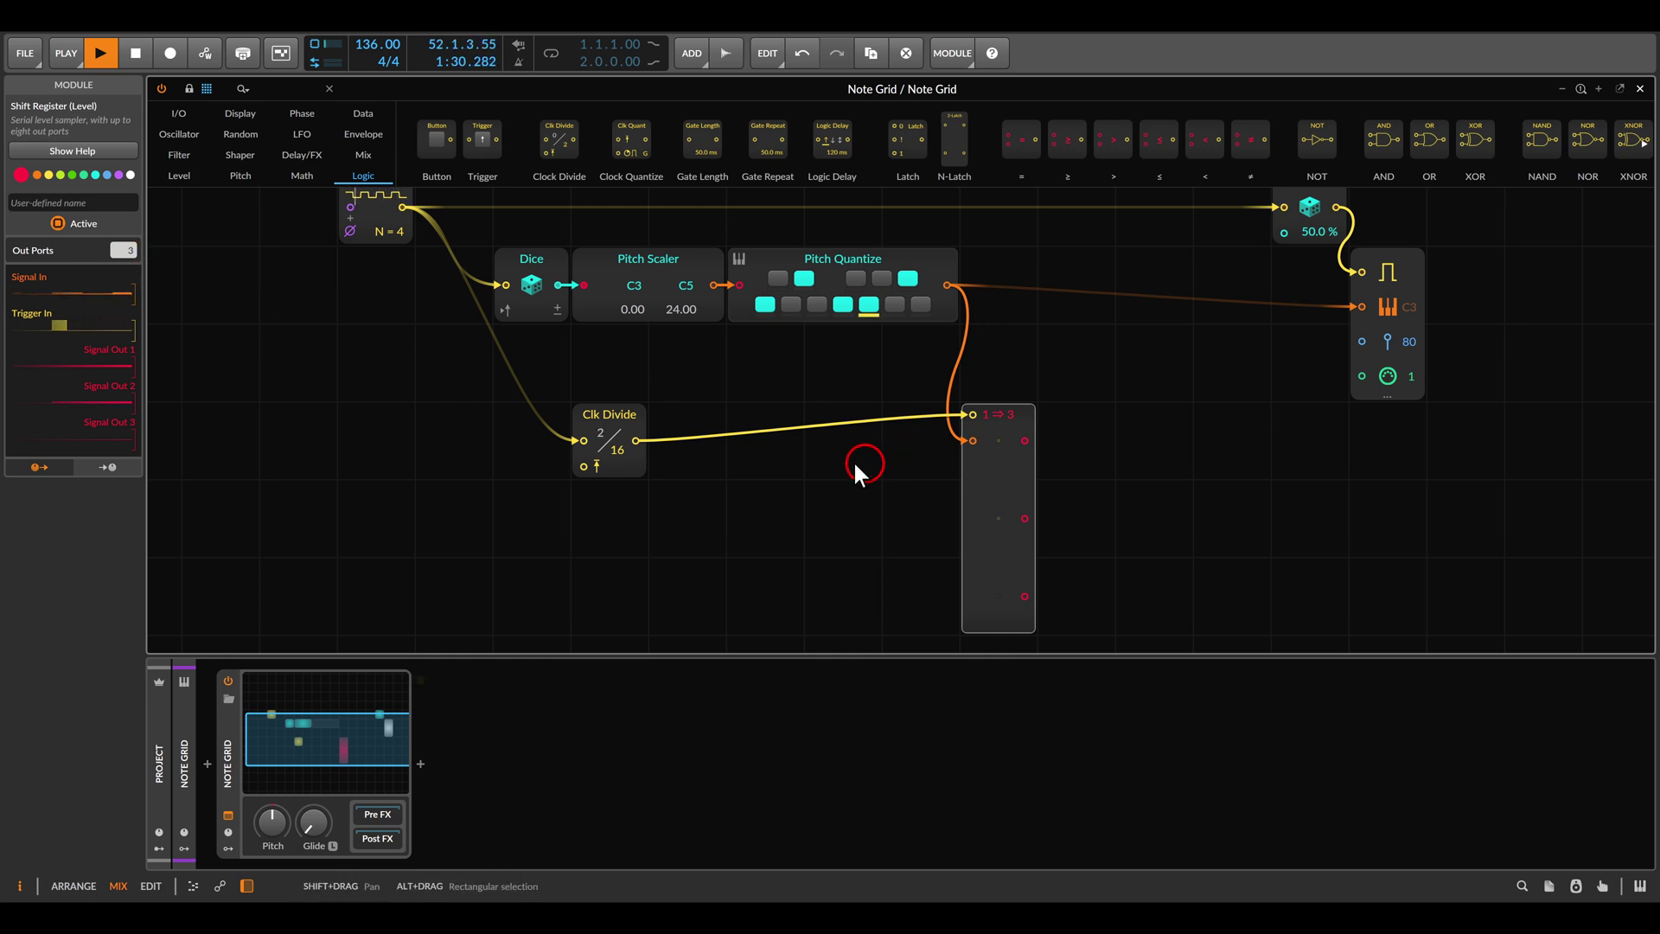
Step: Attach a Value Readout module to each of the three Shift Register outputs and set their display units to semitones
{"action": "left_click", "coordinate": [242, 112]}
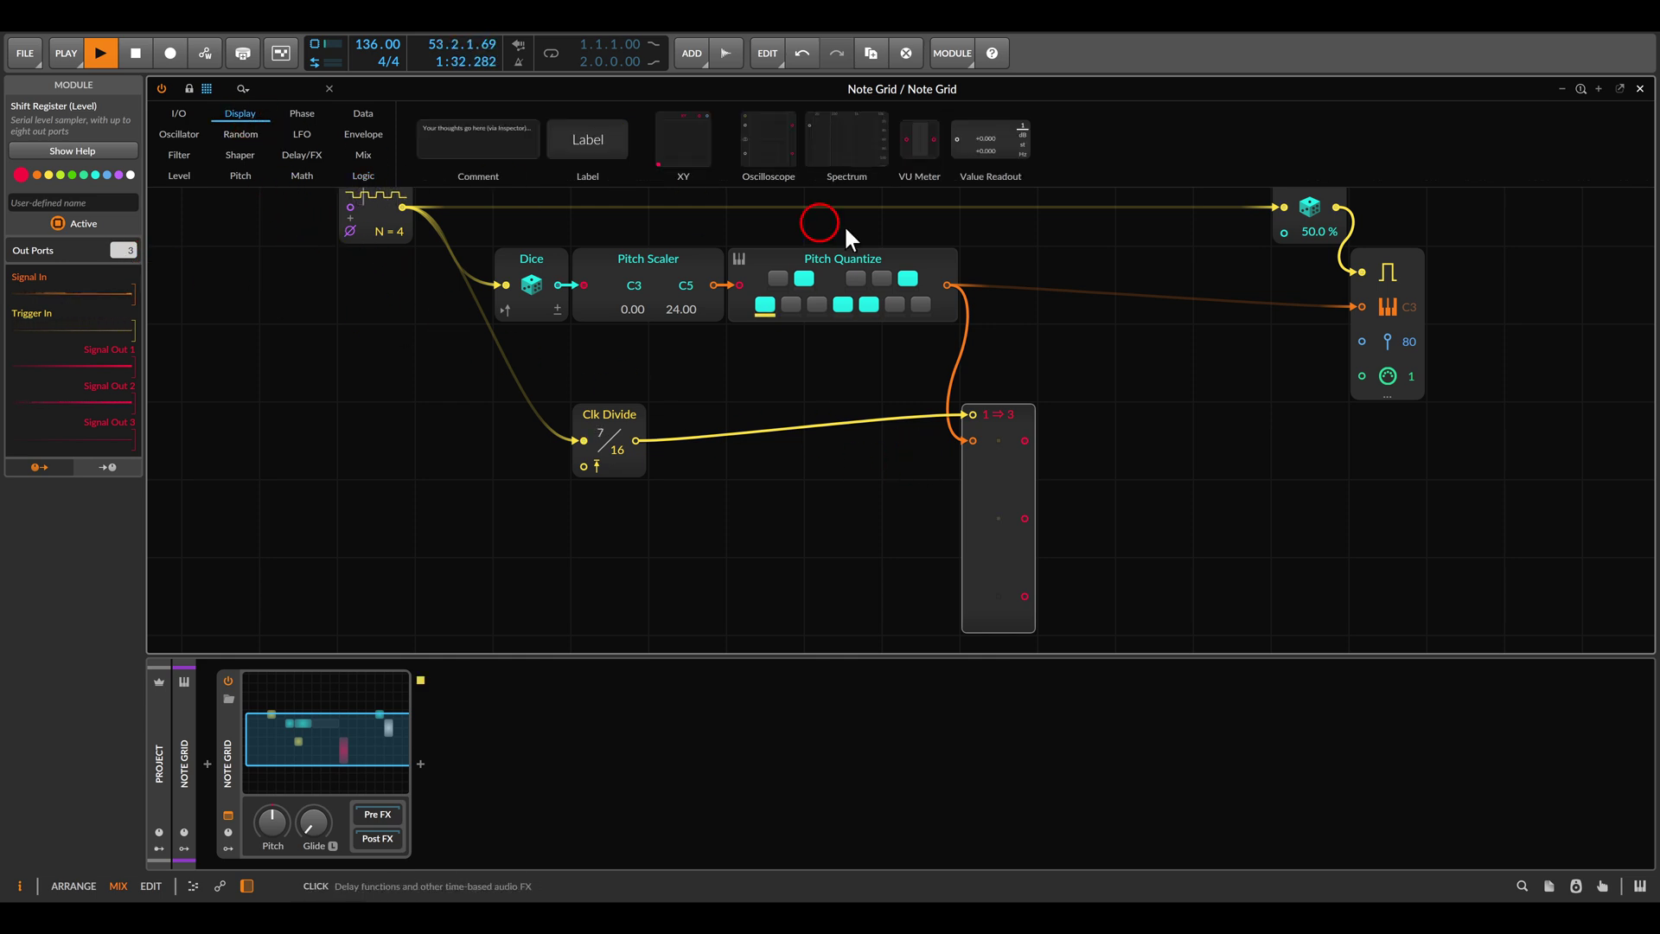
{"action": "left_click_drag", "start_coordinate": [994, 143], "coordinate": [1024, 598]}
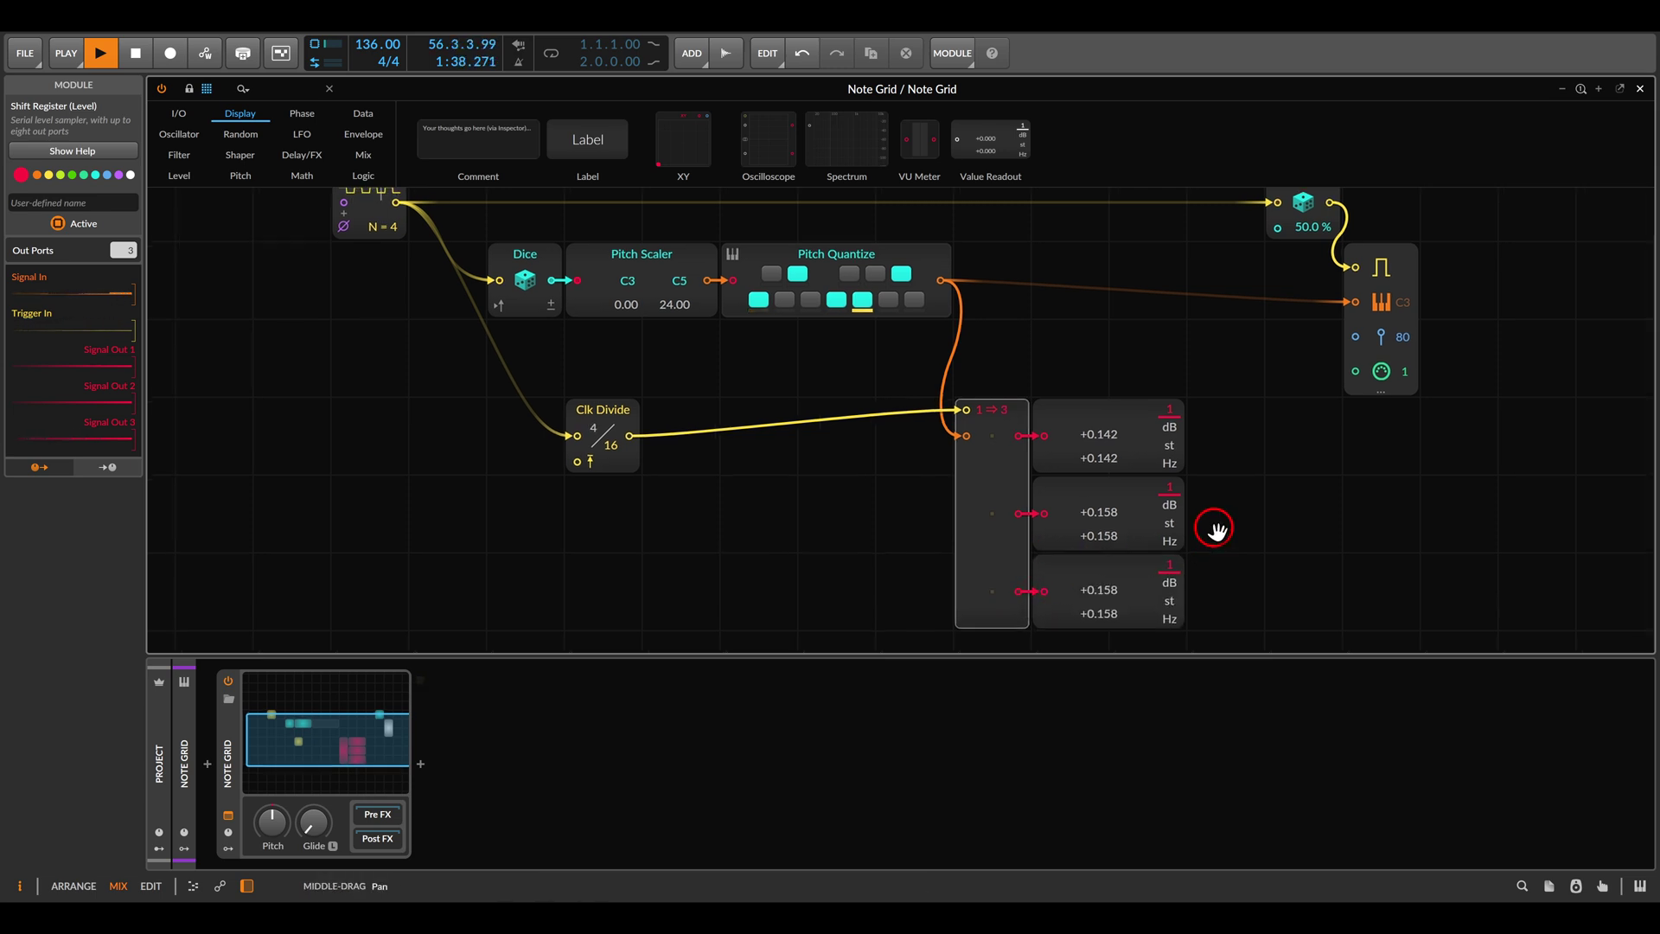
{"action": "scroll", "coordinate": [1176, 458], "scroll_direction": "down", "scroll_amount": 2}
{"action": "left_click", "coordinate": [1139, 391]}
{"action": "left_click", "coordinate": [1139, 469]}
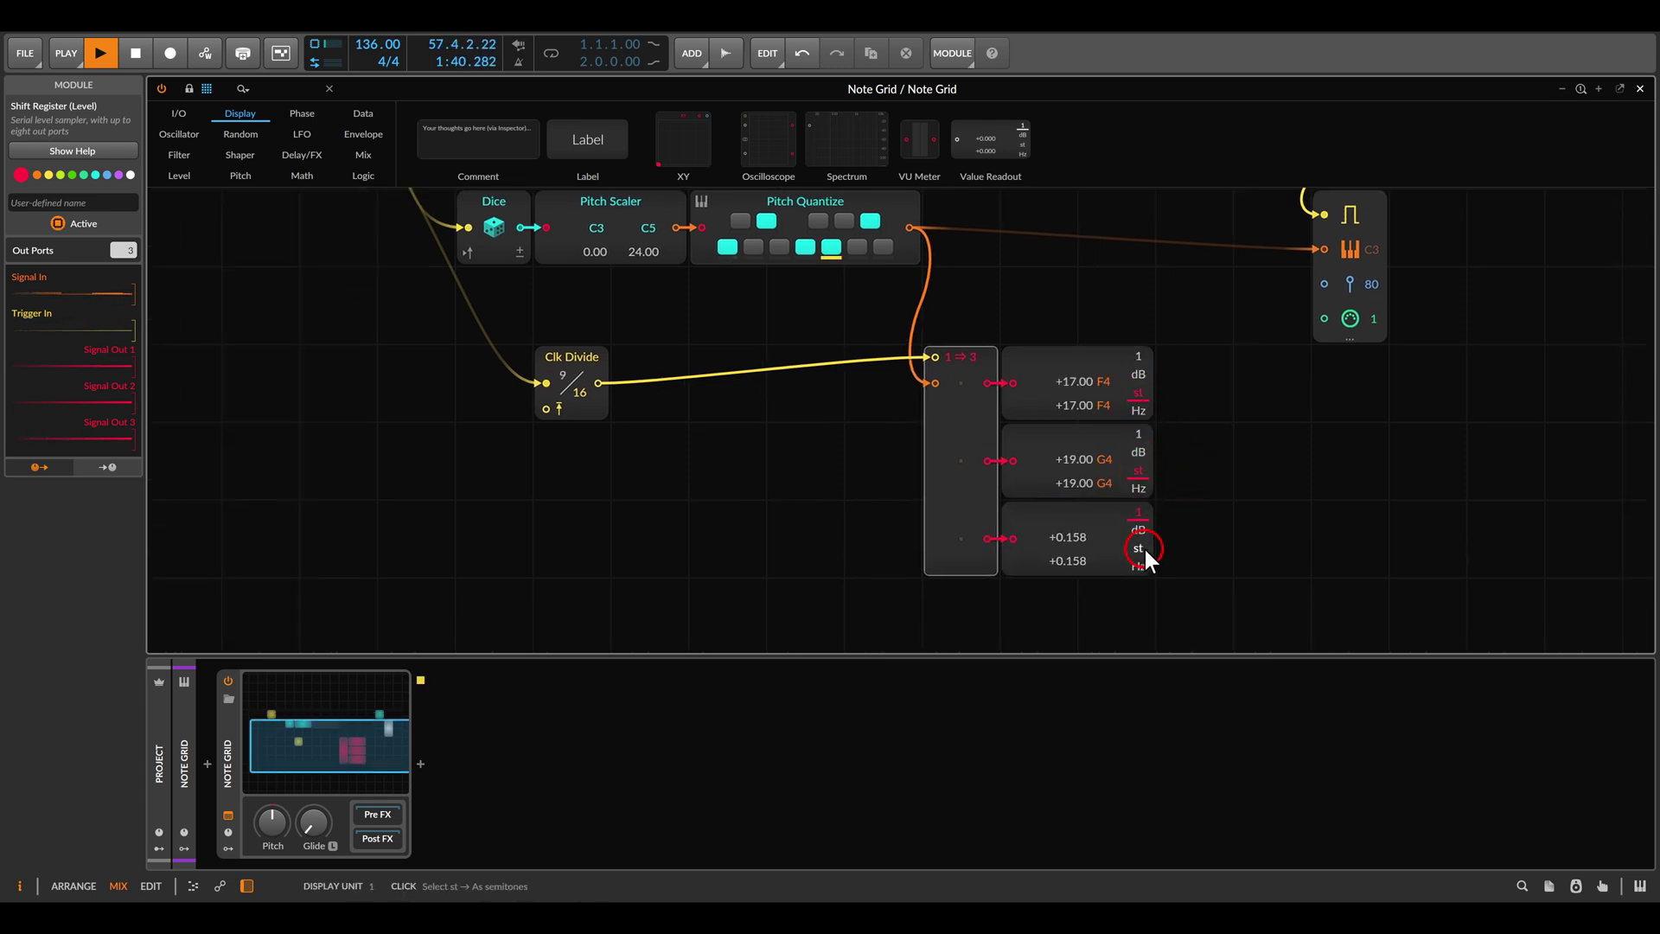
{"action": "left_click", "coordinate": [1140, 548]}
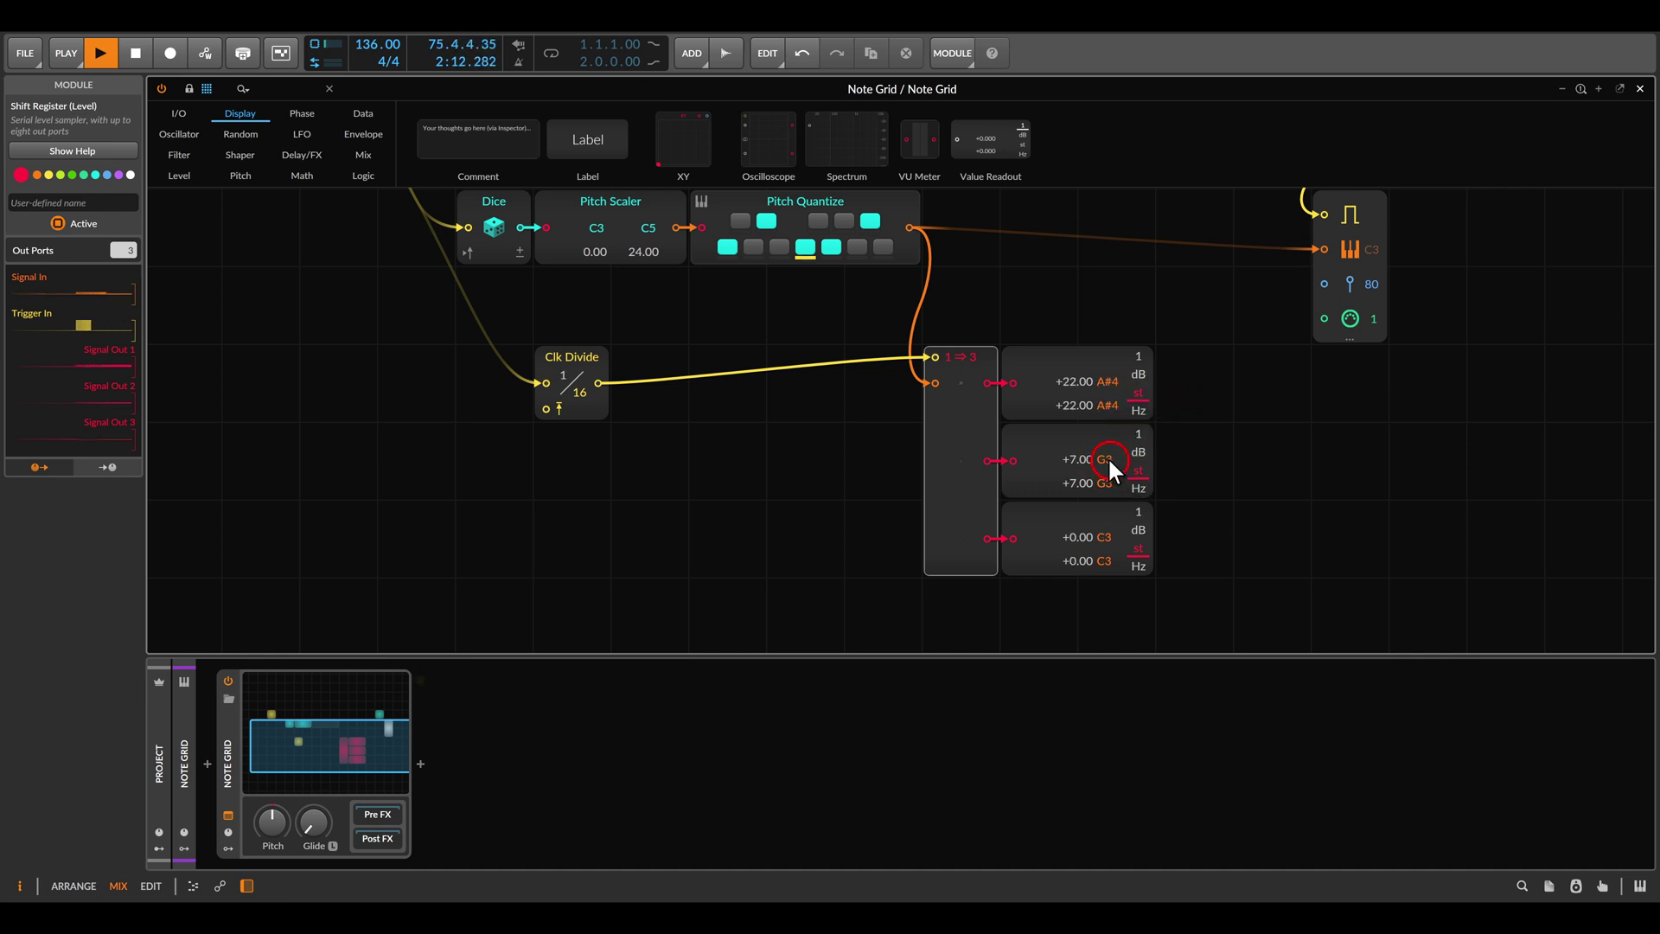
Step: Delete the three Value Readout modules attached to the Shift Register
{"action": "mouse_move", "coordinate": [1060, 438]}
{"action": "left_mouse_down"}
{"action": "mouse_move", "coordinate": [1142, 505]}
{"action": "mouse_move", "coordinate": [1161, 605]}
{"action": "left_mouse_up"}
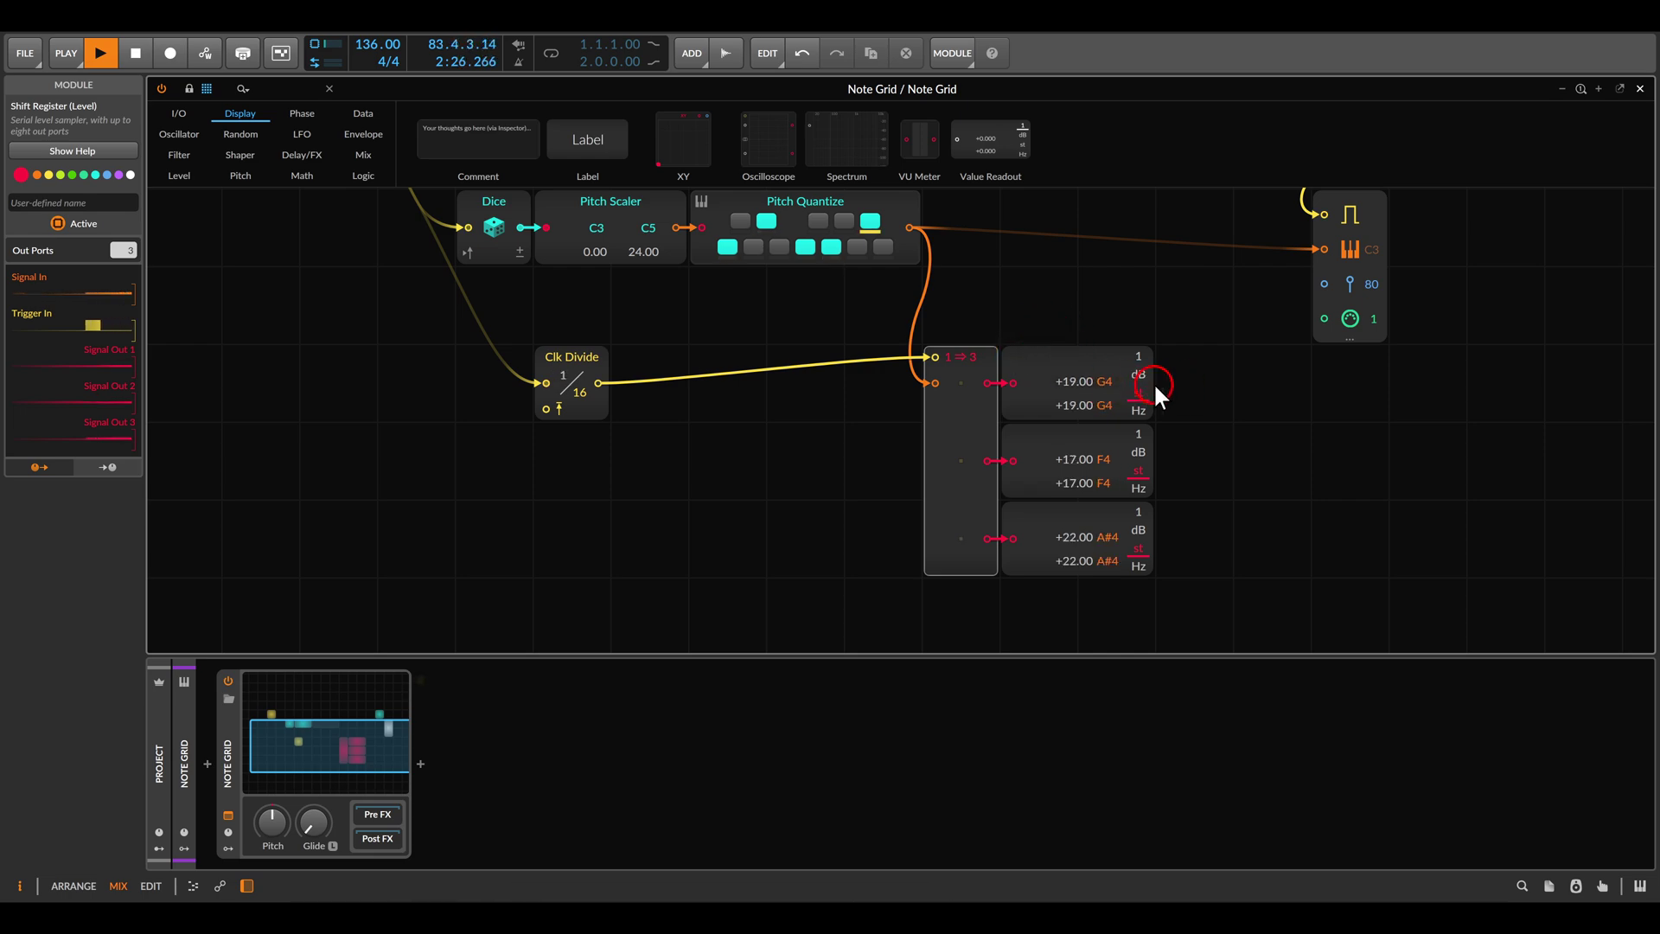
{"action": "left_click_drag", "start_coordinate": [1174, 379], "coordinate": [1181, 541]}
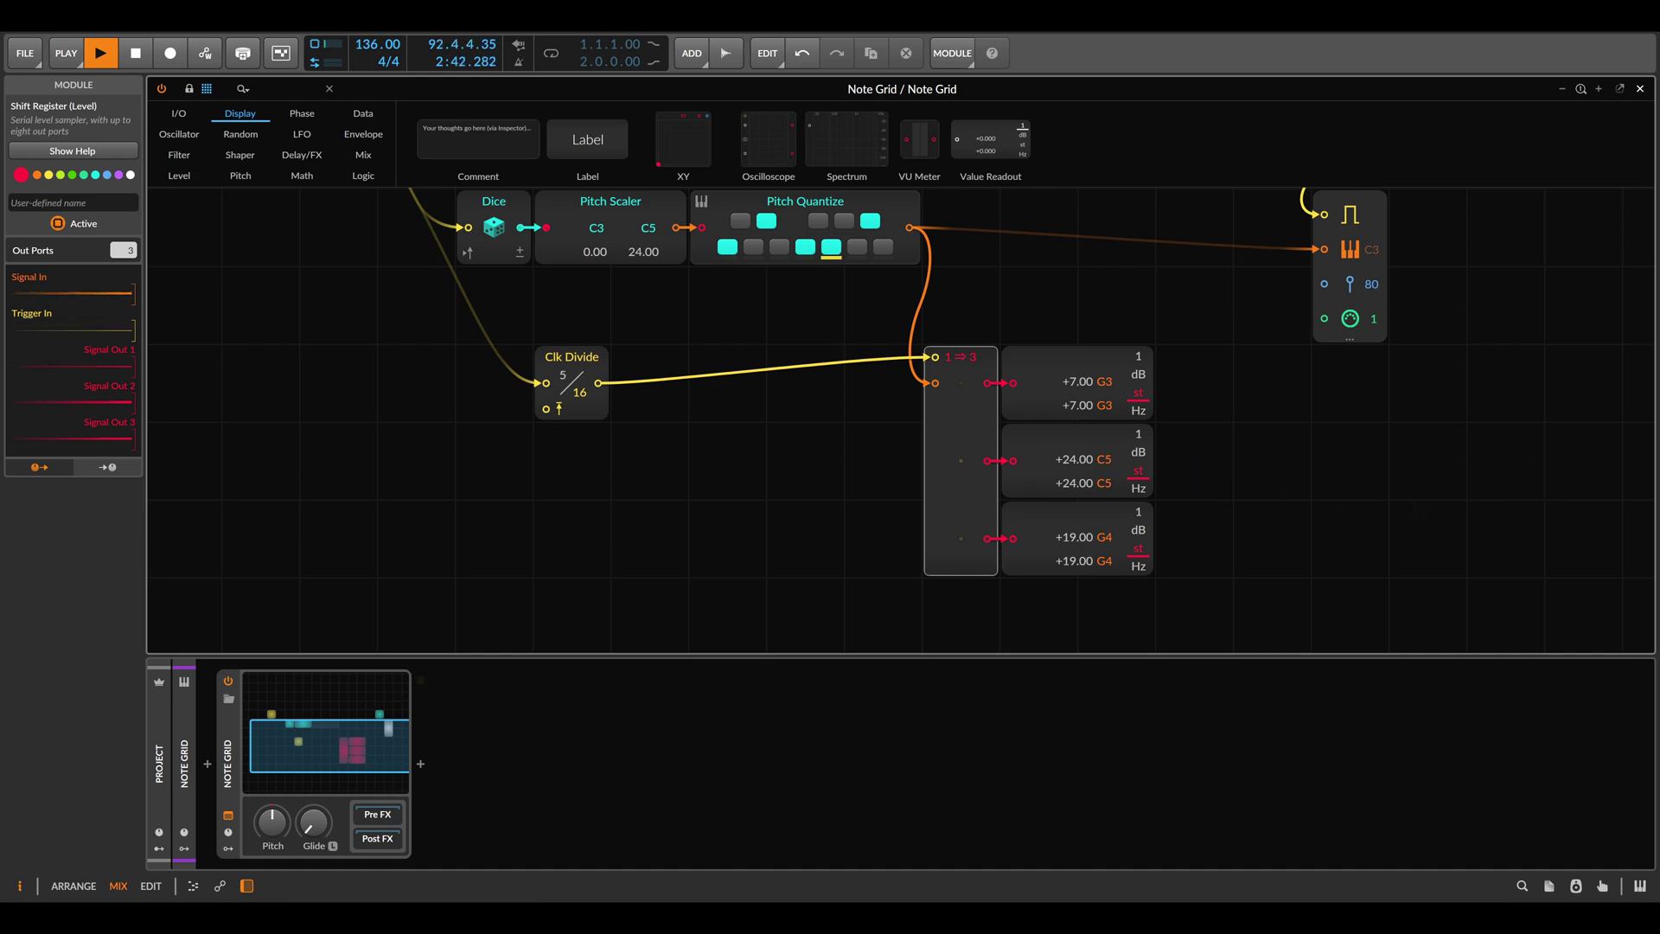
{"action": "left_click_drag", "start_coordinate": [1150, 340], "coordinate": [1116, 573]}
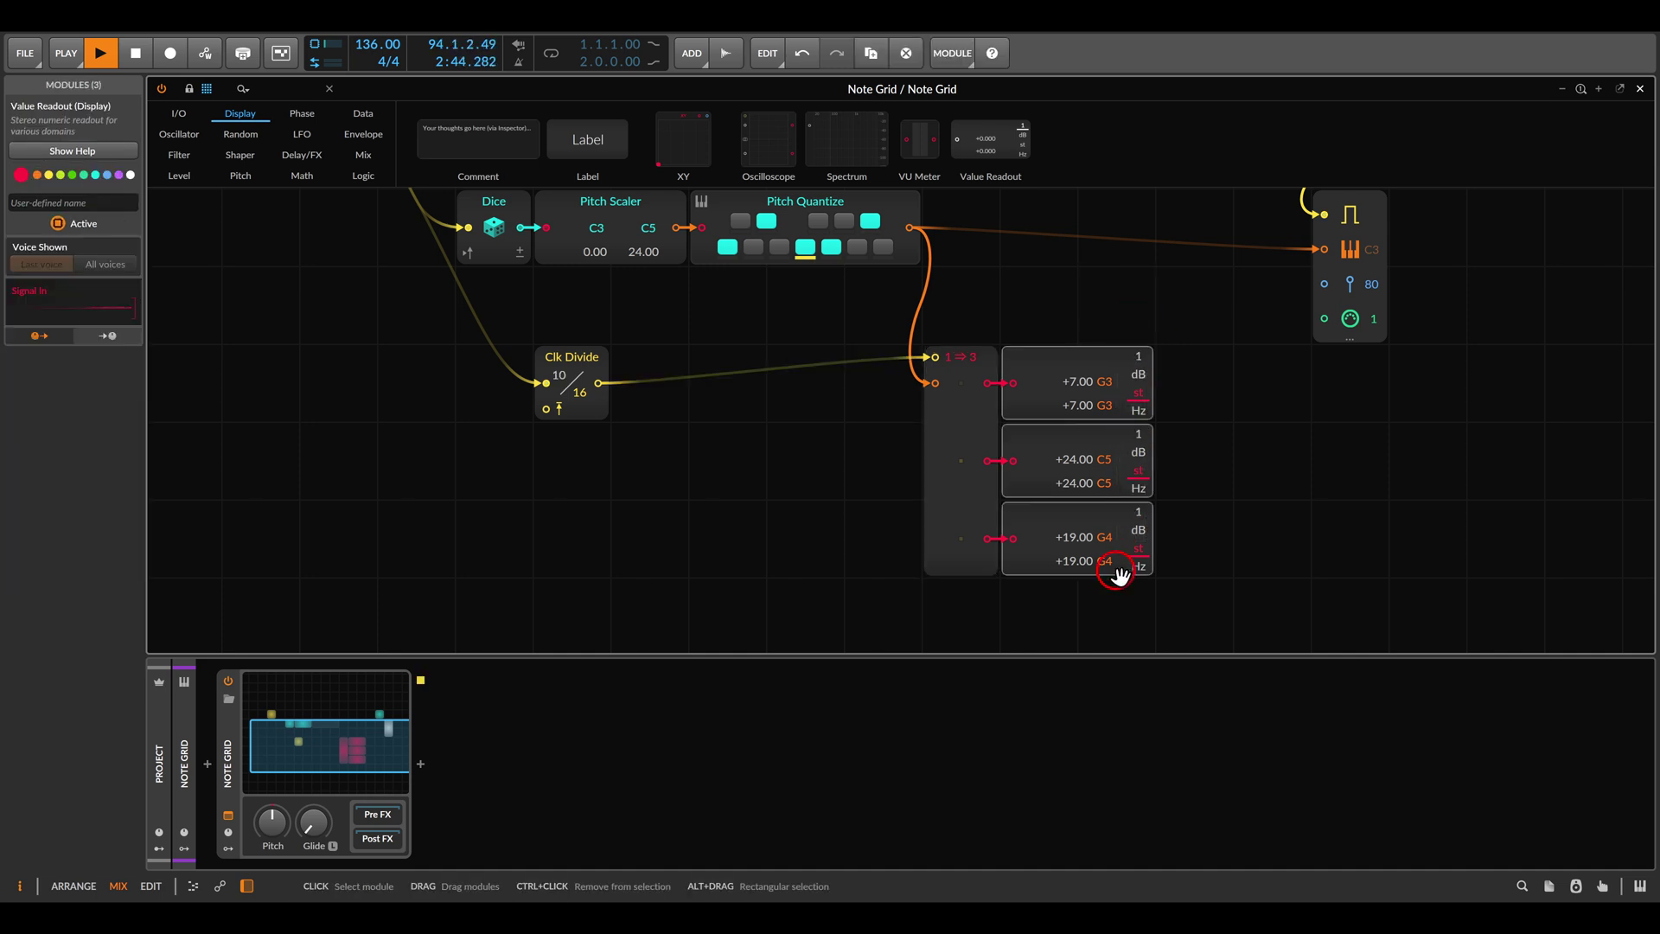
{"action": "key", "text": "Delete"}
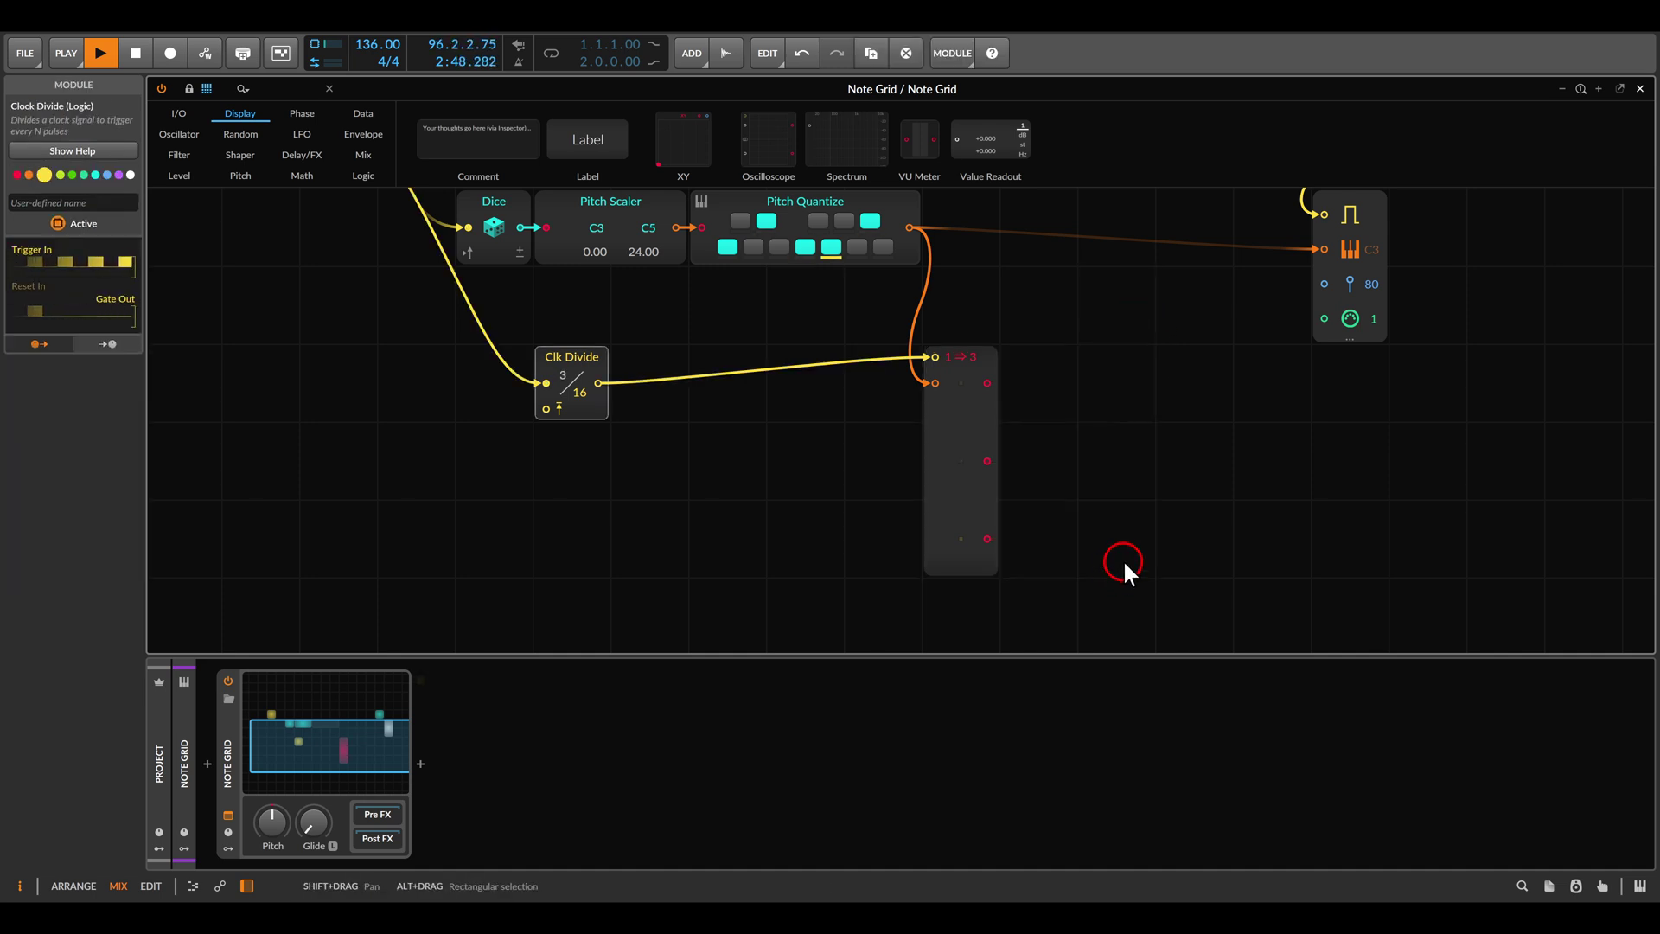
Step: Add a Note Out module below the existing one, duplicate it twice for three new note outputs, and close the grid editor
{"action": "left_click_drag", "start_coordinate": [1104, 556], "coordinate": [1004, 452]}
{"action": "scroll", "coordinate": [1004, 452], "scroll_direction": "down", "scroll_amount": 1}
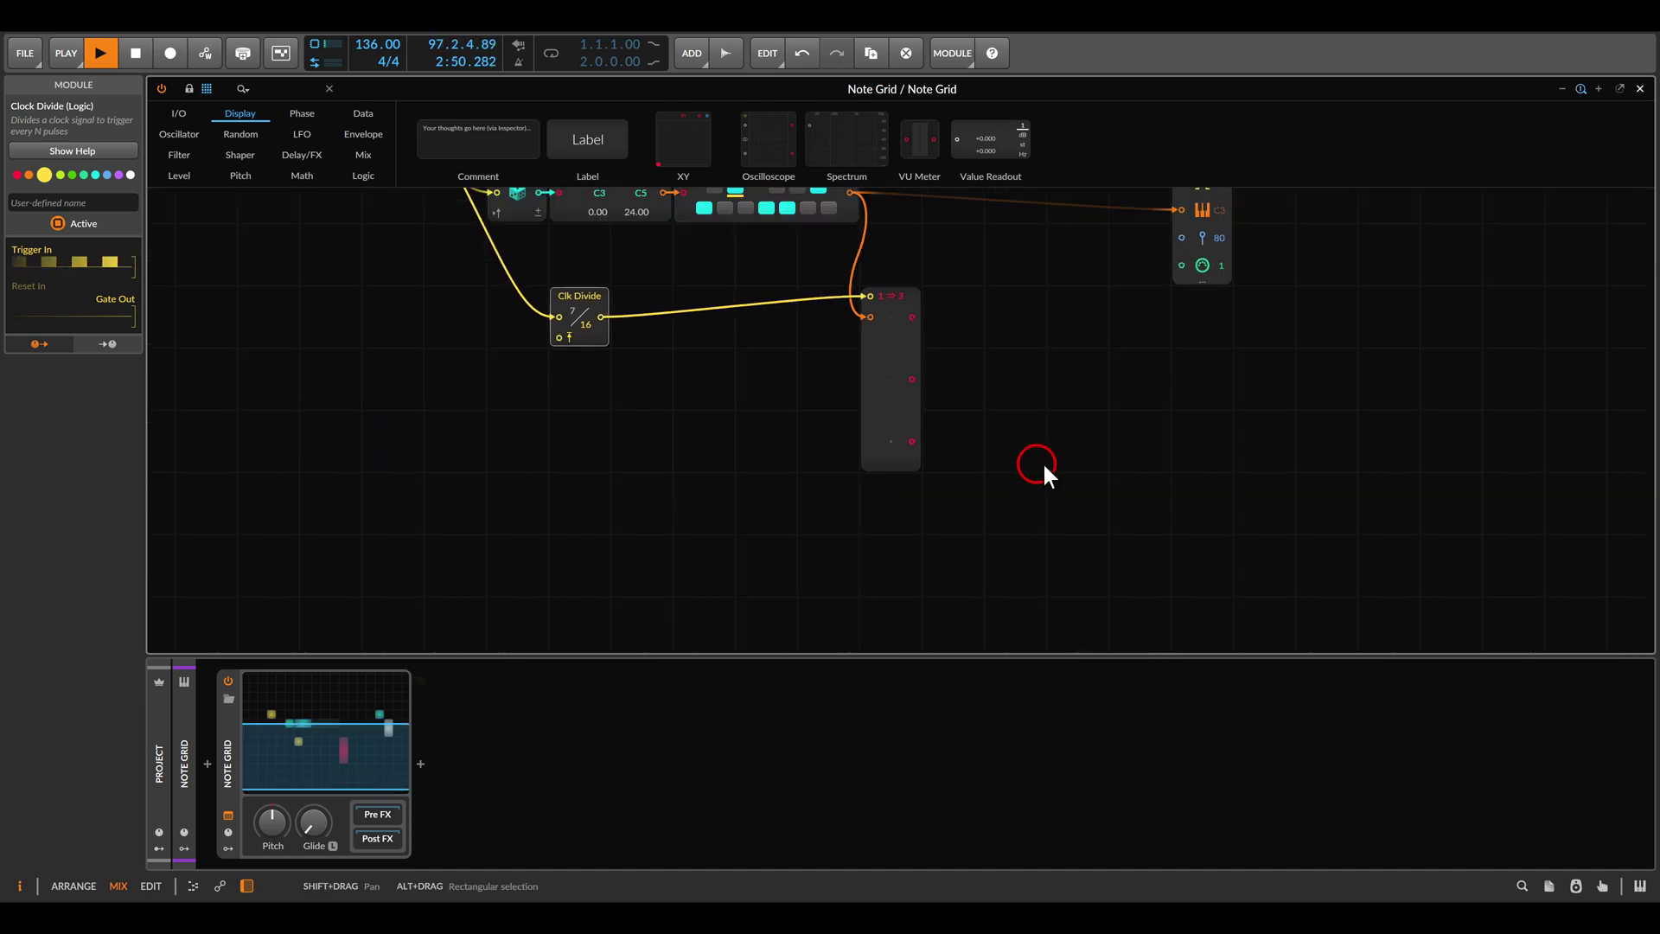
{"action": "left_click", "coordinate": [195, 109]}
{"action": "left_click_drag", "start_coordinate": [1171, 139], "coordinate": [1189, 389]}
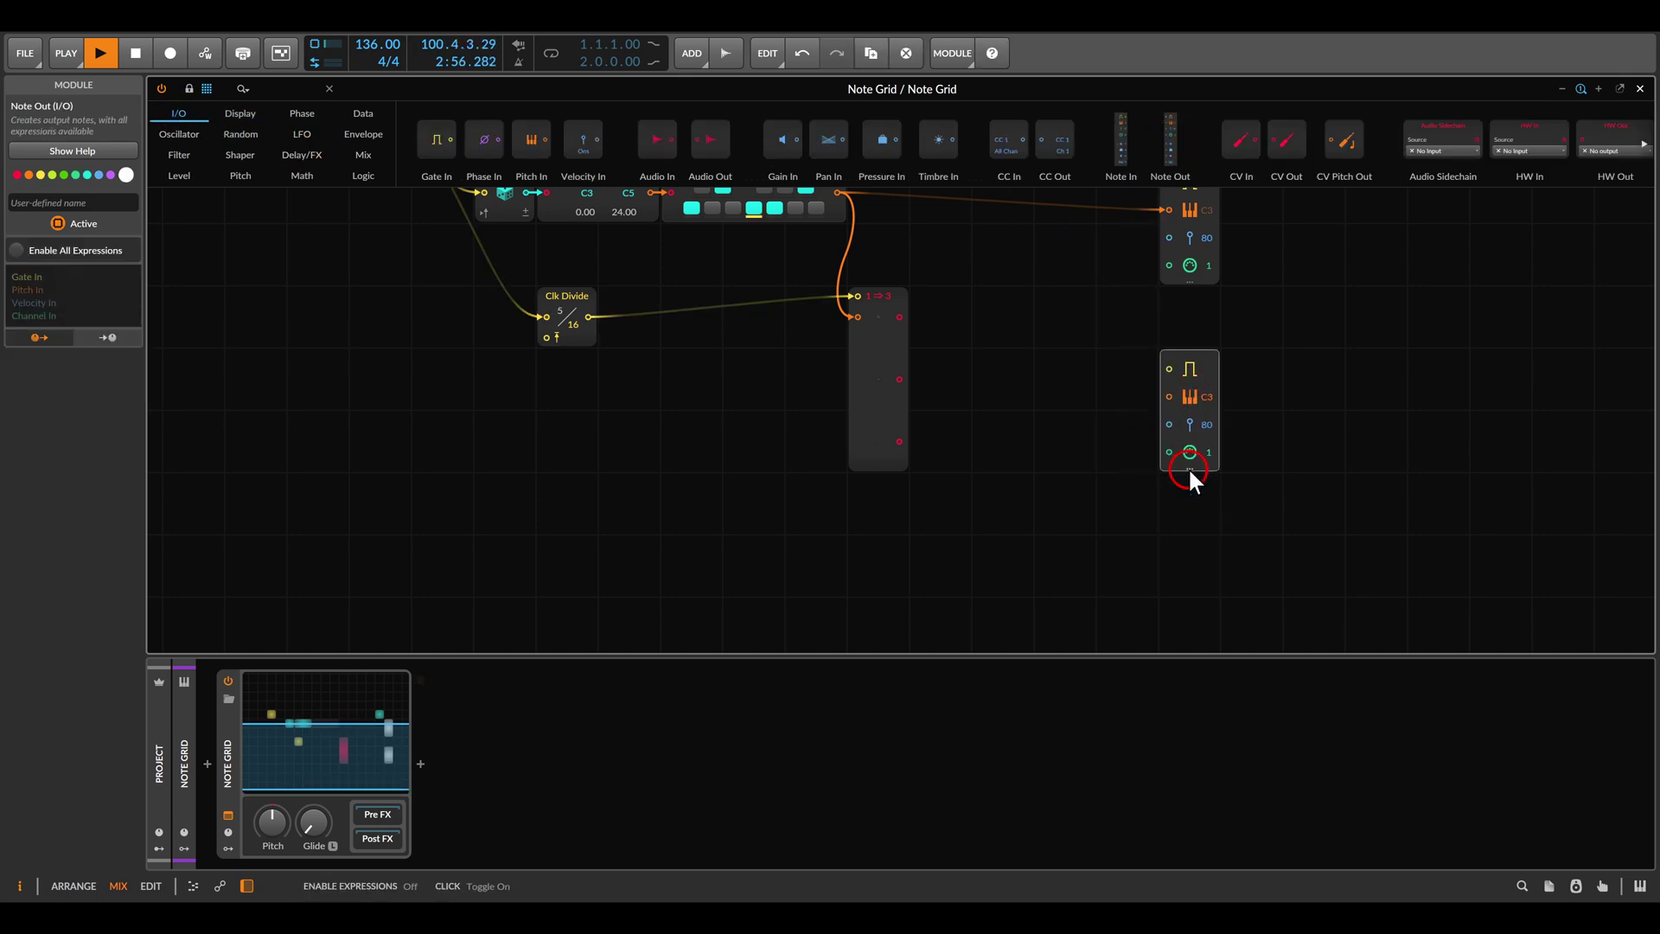
{"action": "key", "text": "minus"}
{"action": "left_click_drag", "start_coordinate": [1188, 470], "coordinate": [1151, 403]}
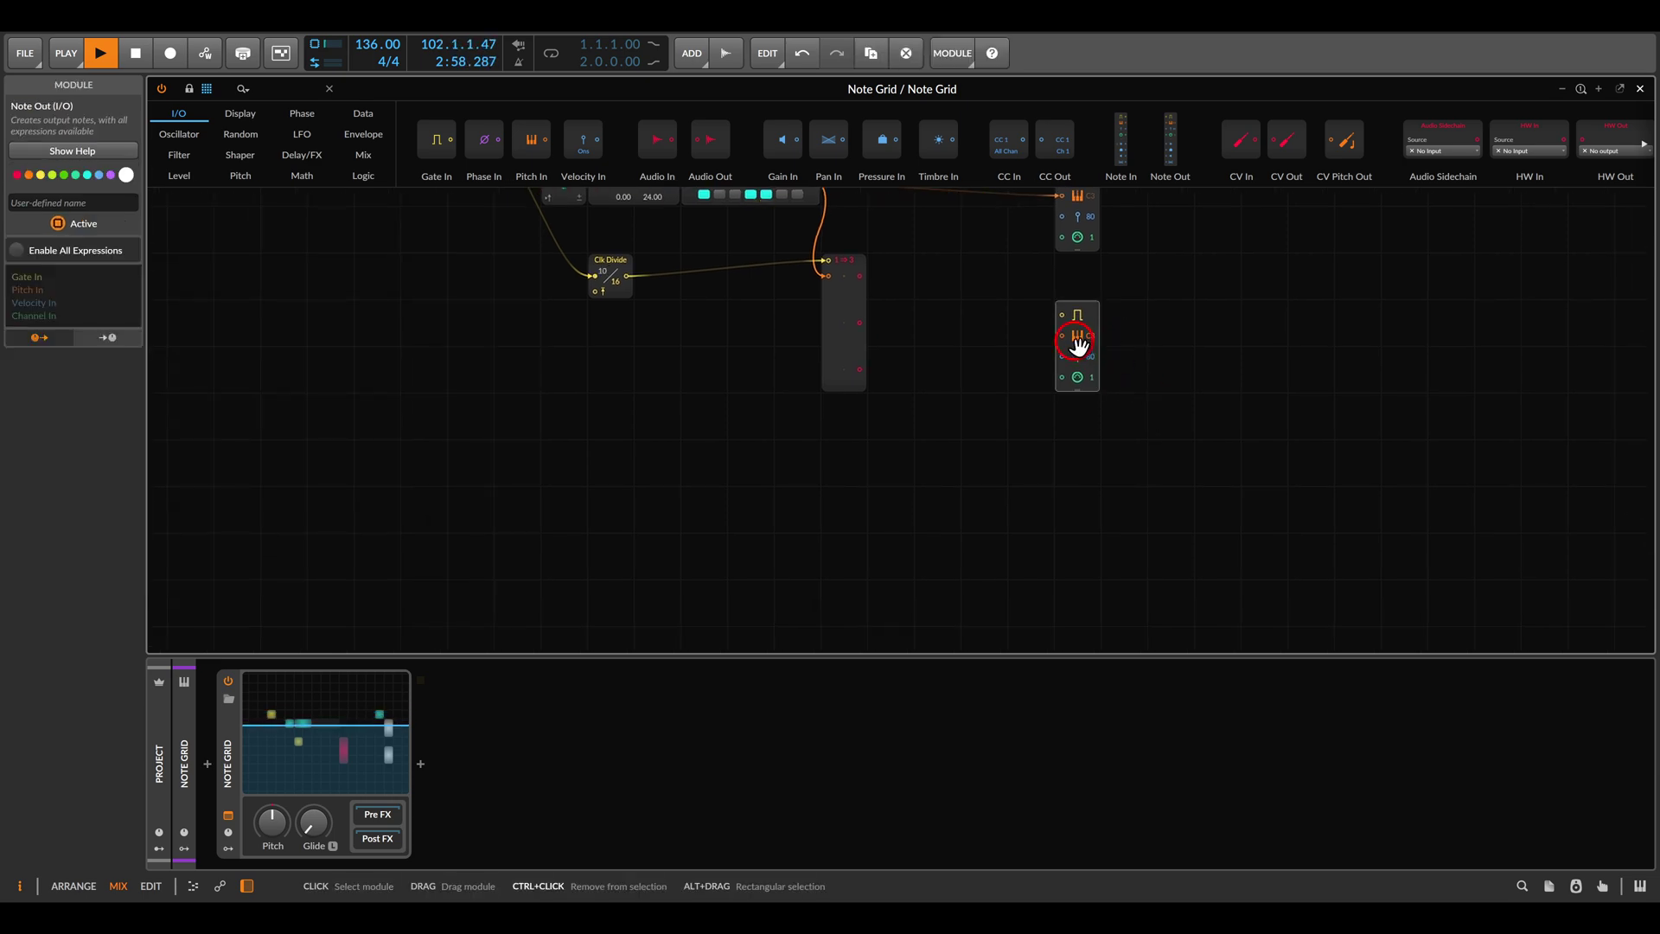
{"action": "key", "text": "ctrl+d"}
{"action": "key", "text": "ctrl+d"}
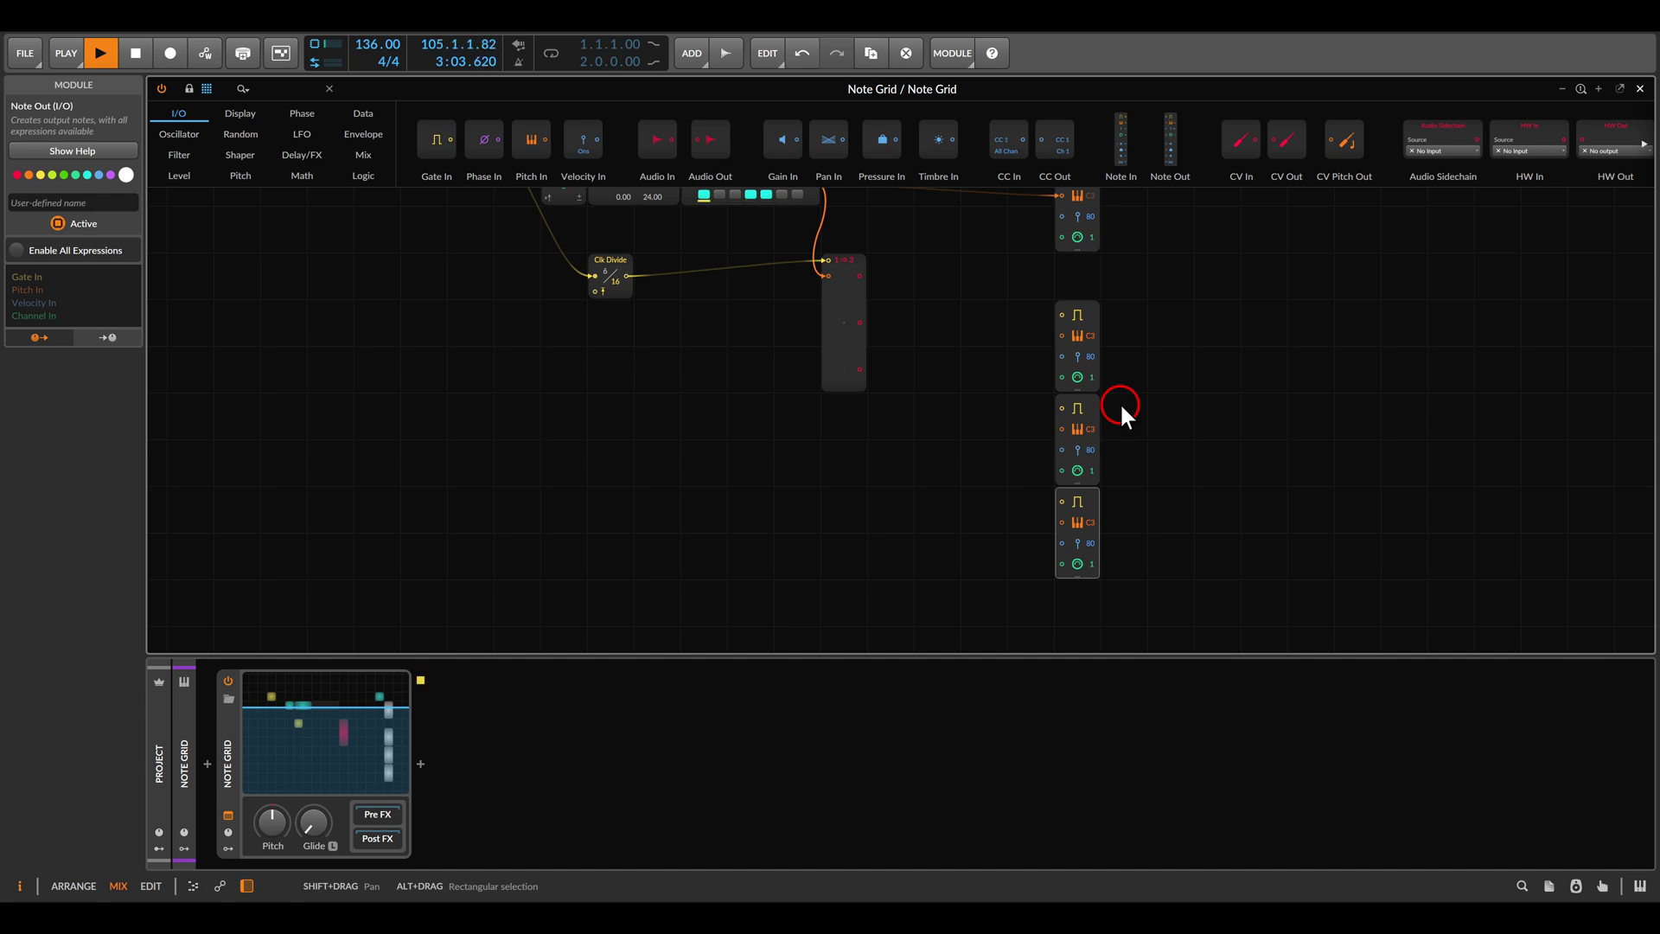
{"action": "key", "text": "Escape"}
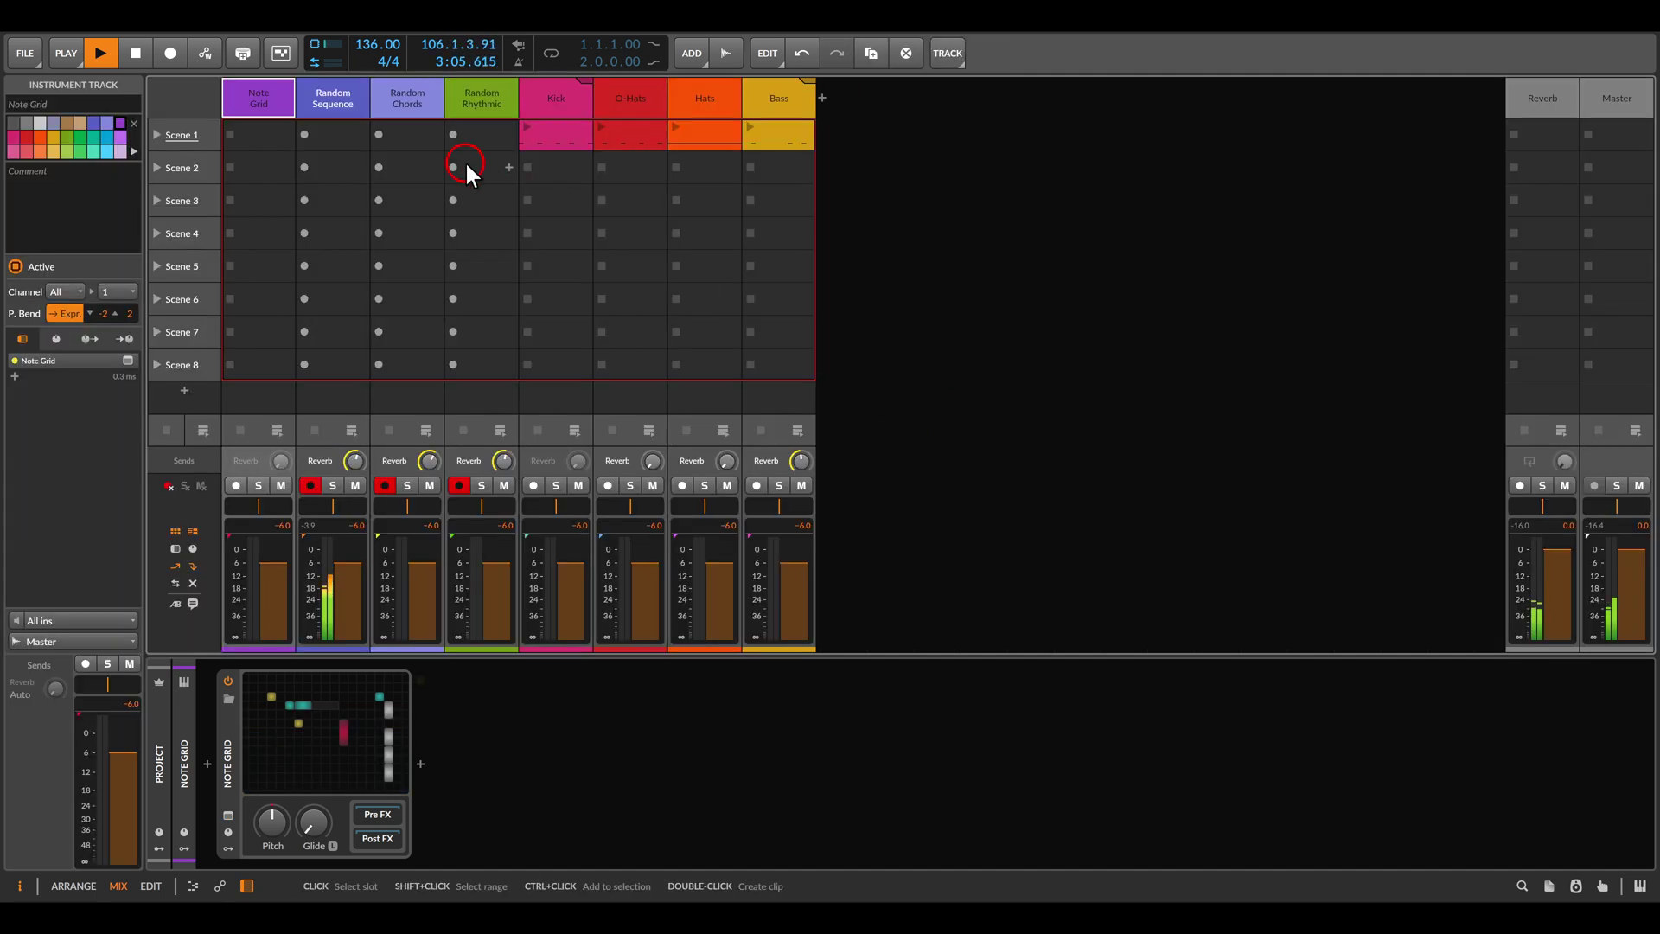
Step: Inspect the Random Chords track's note input, its Polysynth device and its channel settings
{"action": "left_click", "coordinate": [427, 102]}
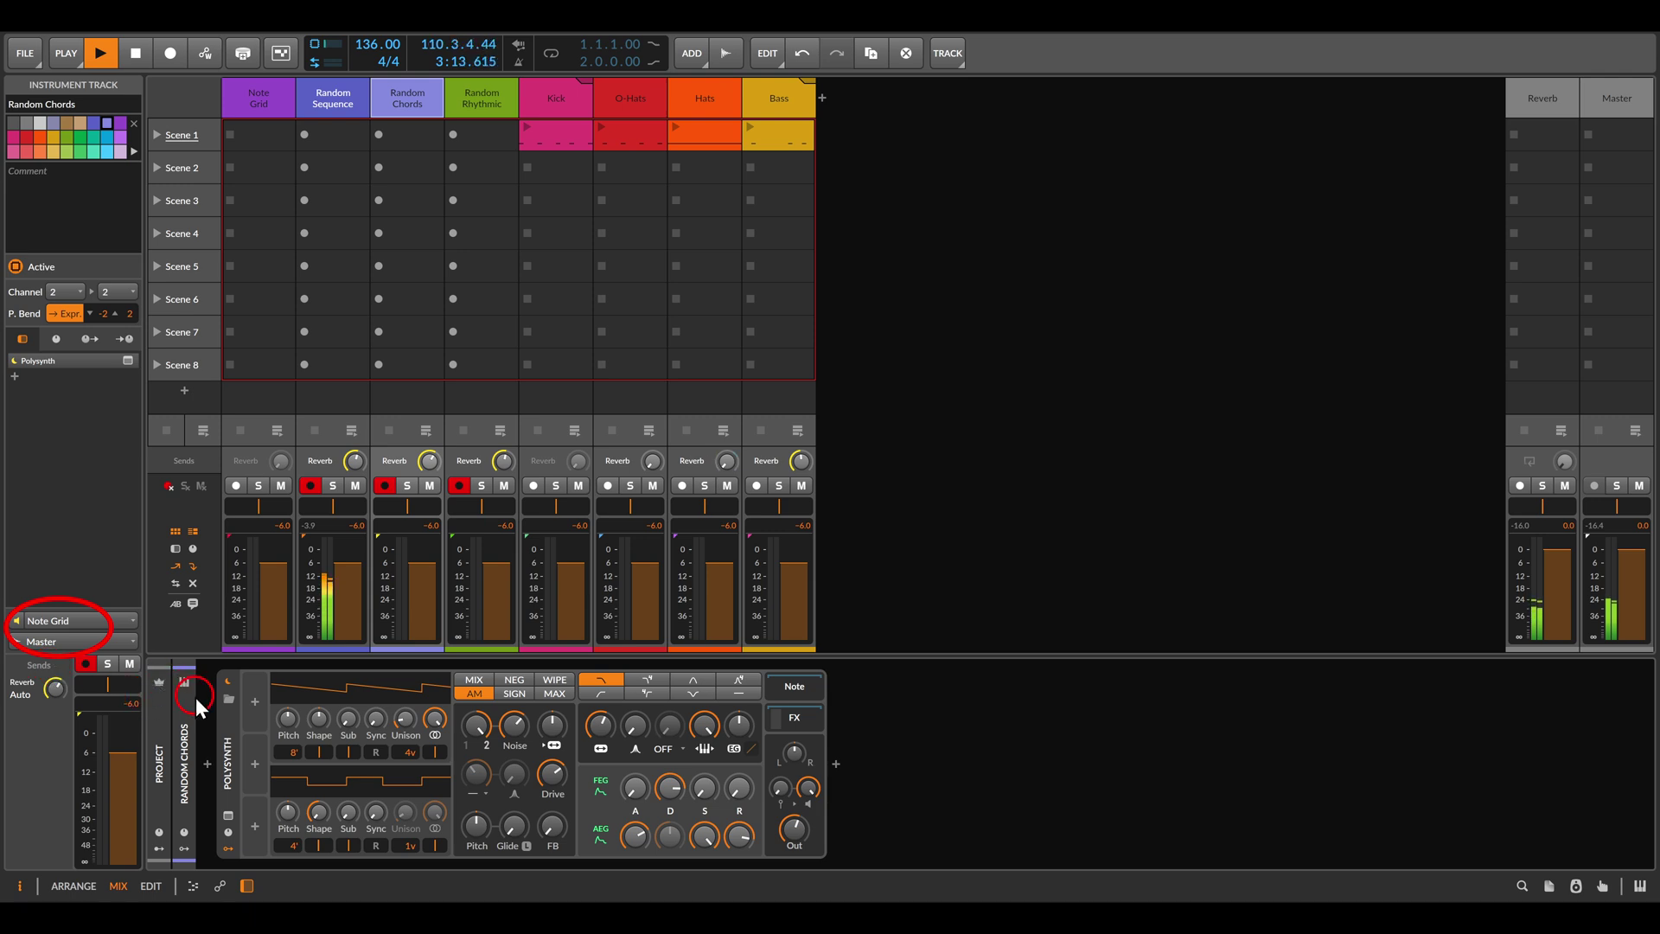
{"action": "left_click", "coordinate": [230, 751]}
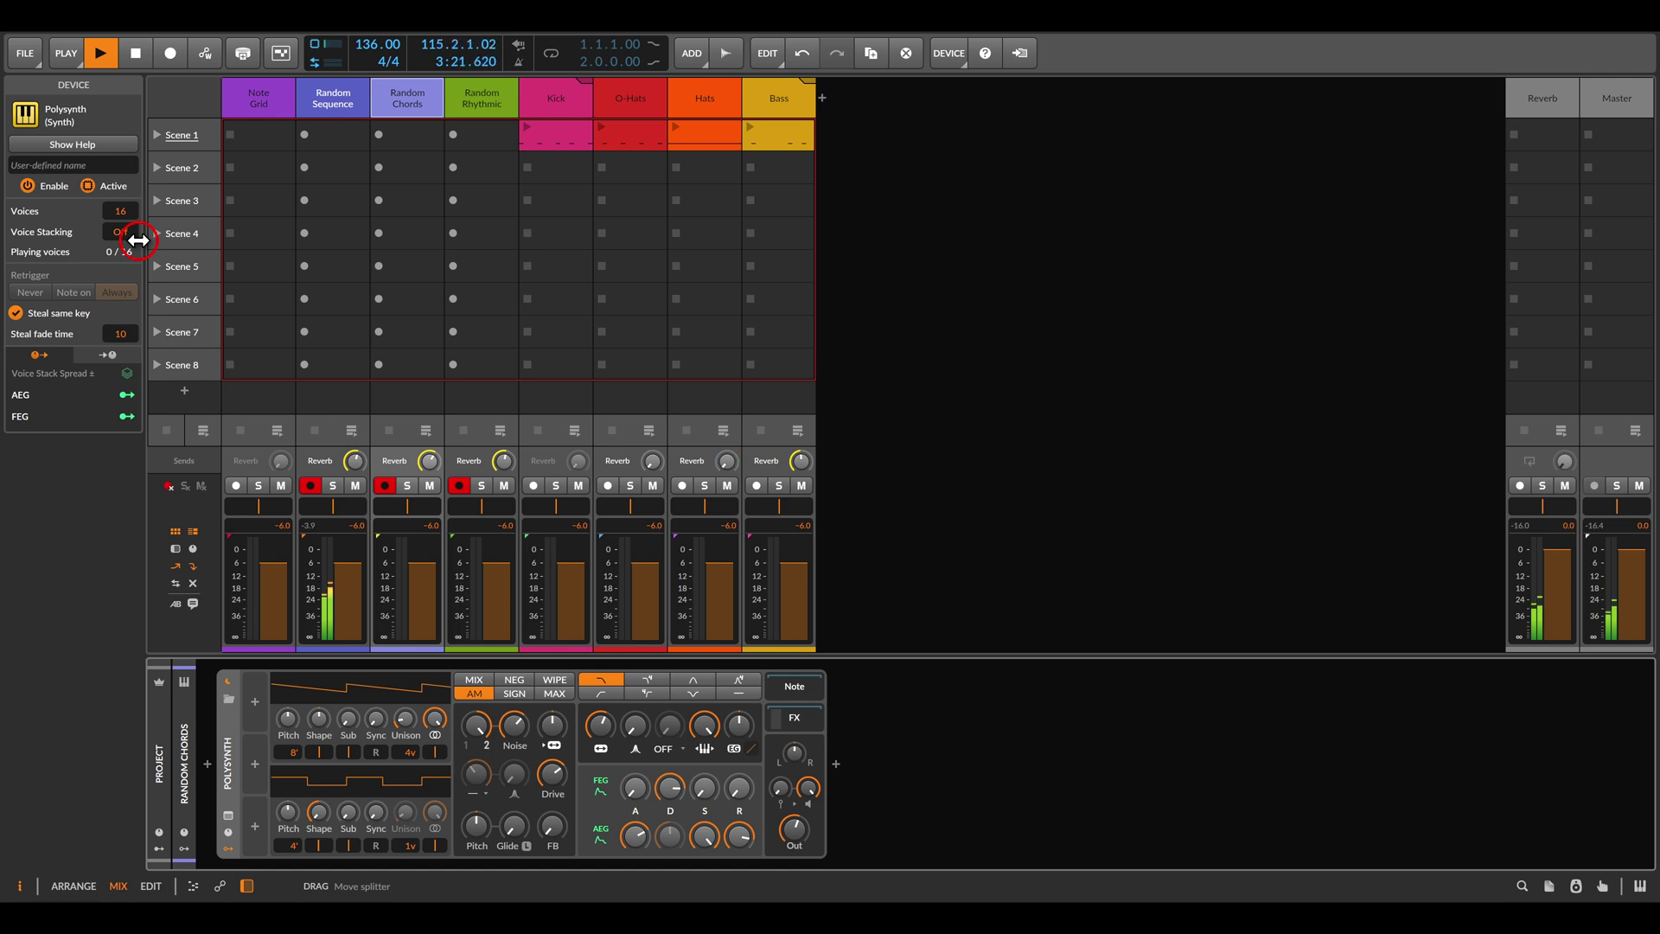
{"action": "left_click", "coordinate": [407, 104]}
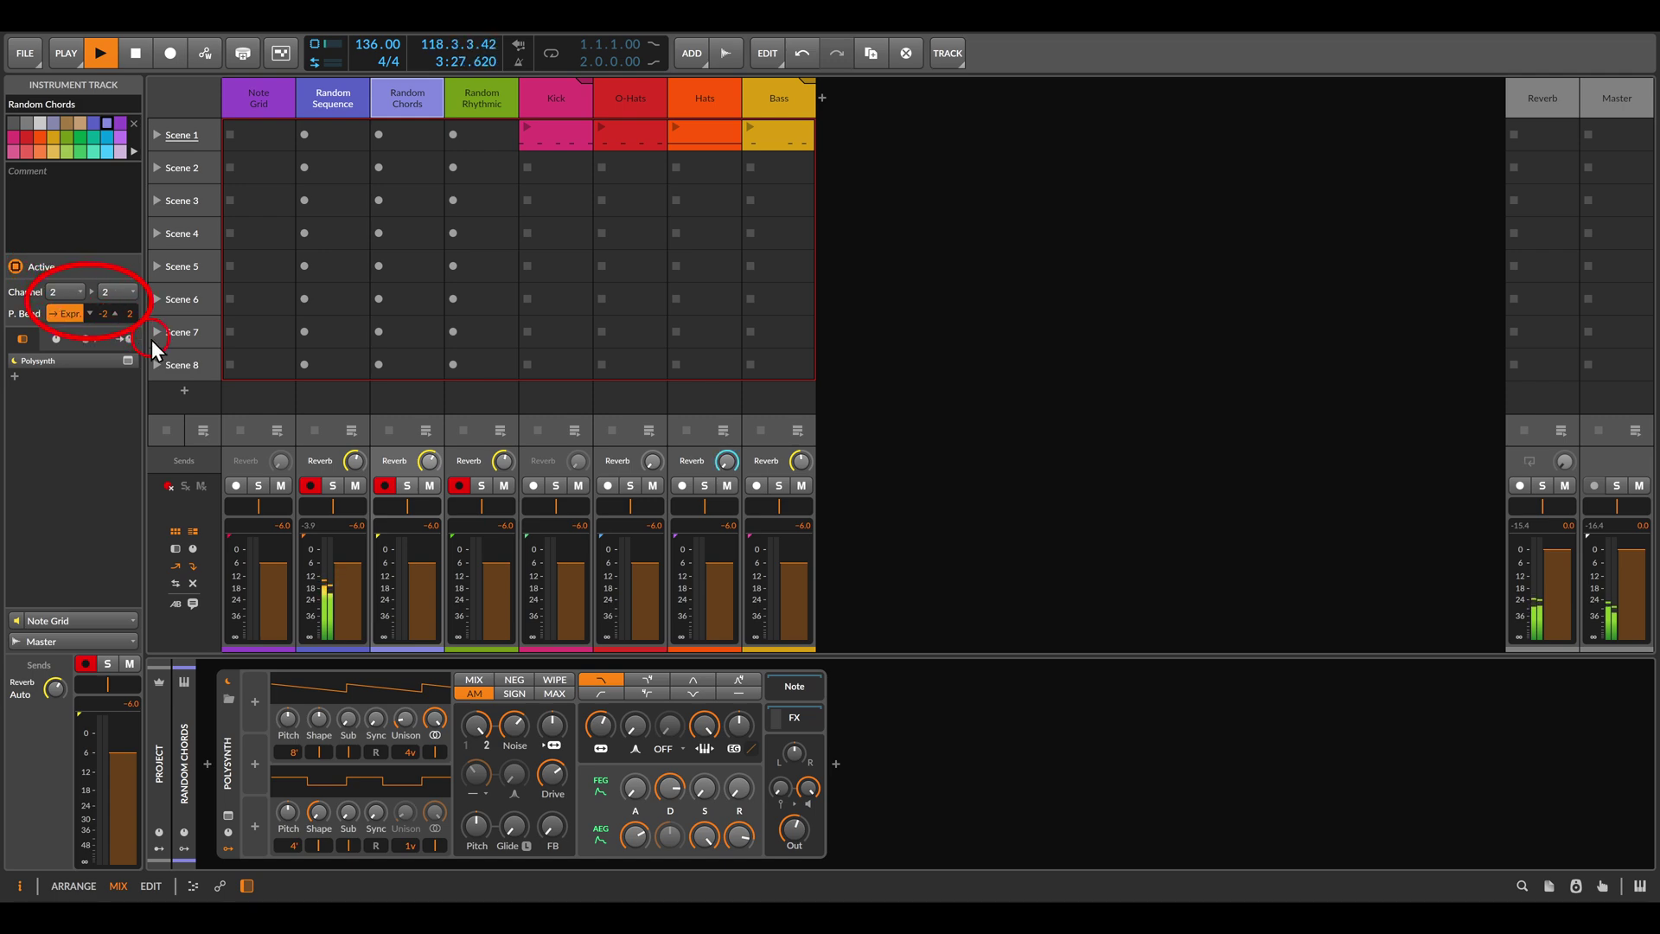
Step: Reopen the Note Grid track's patch and set the MIDI channel of the three new Note Out modules to 2
{"action": "left_click", "coordinate": [252, 111]}
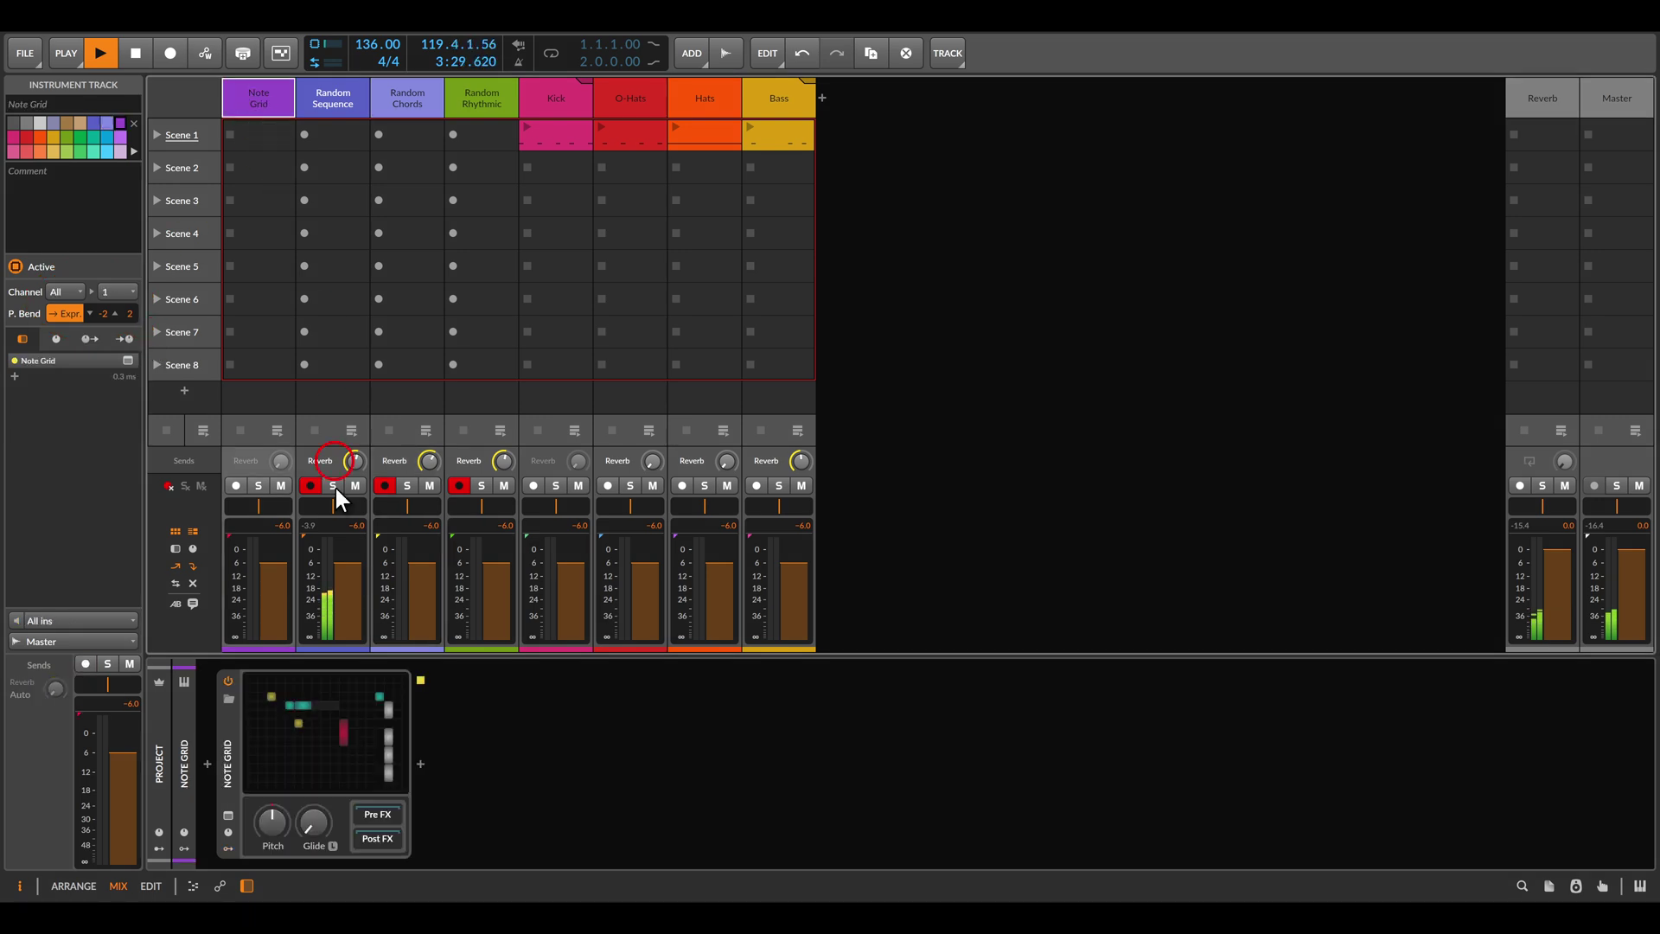
{"action": "left_click", "coordinate": [360, 723]}
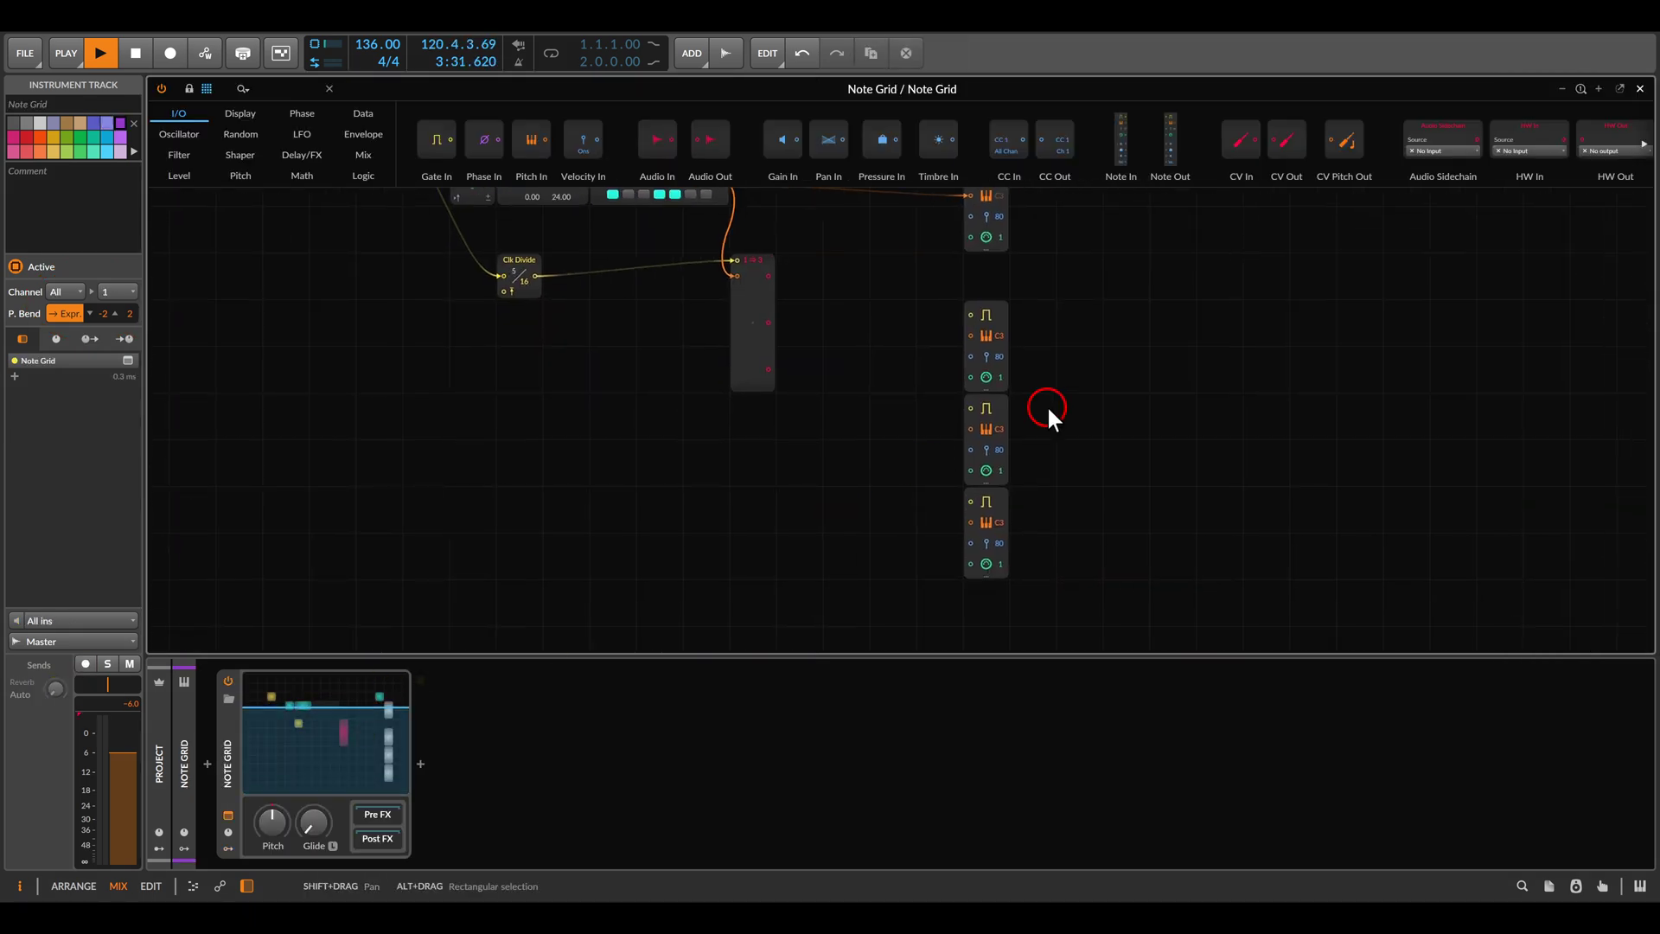
{"action": "scroll", "coordinate": [1046, 404], "scroll_direction": "up", "scroll_amount": 1}
{"action": "left_click_drag", "start_coordinate": [1178, 436], "coordinate": [1131, 412]}
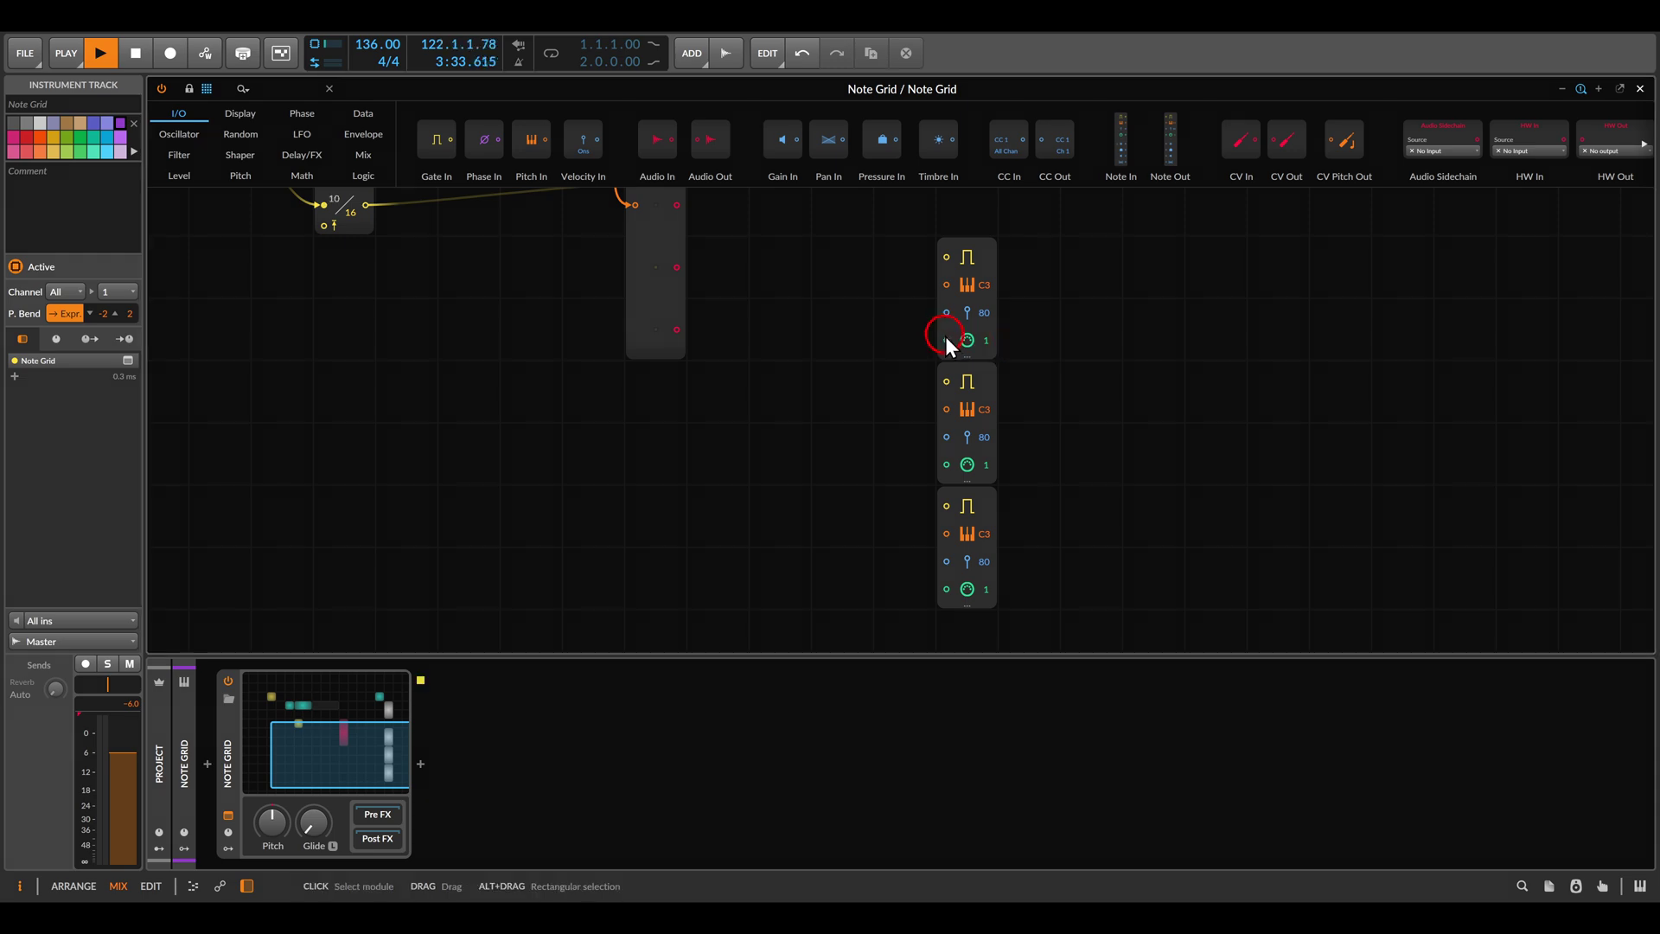
{"action": "mouse_move", "coordinate": [916, 320]}
{"action": "left_mouse_down"}
{"action": "mouse_move", "coordinate": [1030, 368]}
{"action": "mouse_move", "coordinate": [988, 345]}
{"action": "left_mouse_up"}
{"action": "left_click_drag", "start_coordinate": [988, 462], "coordinate": [988, 471]}
{"action": "left_click_drag", "start_coordinate": [987, 591], "coordinate": [984, 591]}
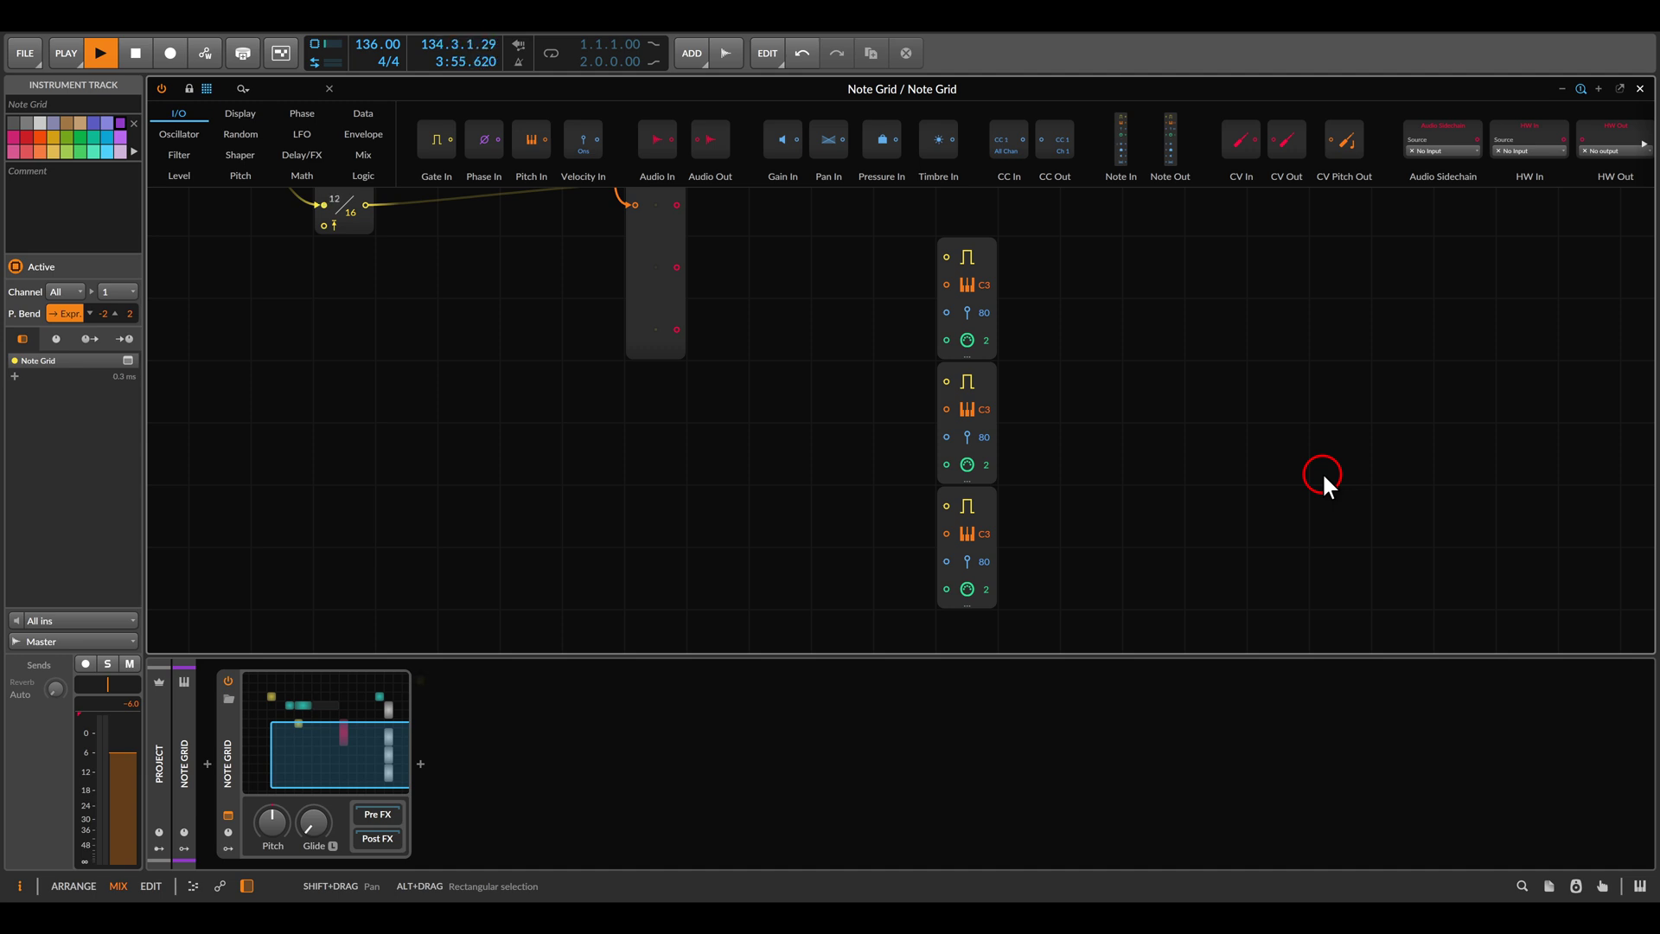
Step: Connect the three Shift Register outputs, in order, to the pitch inputs of the three channel 2 Note Out modules
{"action": "scroll", "coordinate": [1136, 361], "scroll_direction": "down", "scroll_amount": 1}
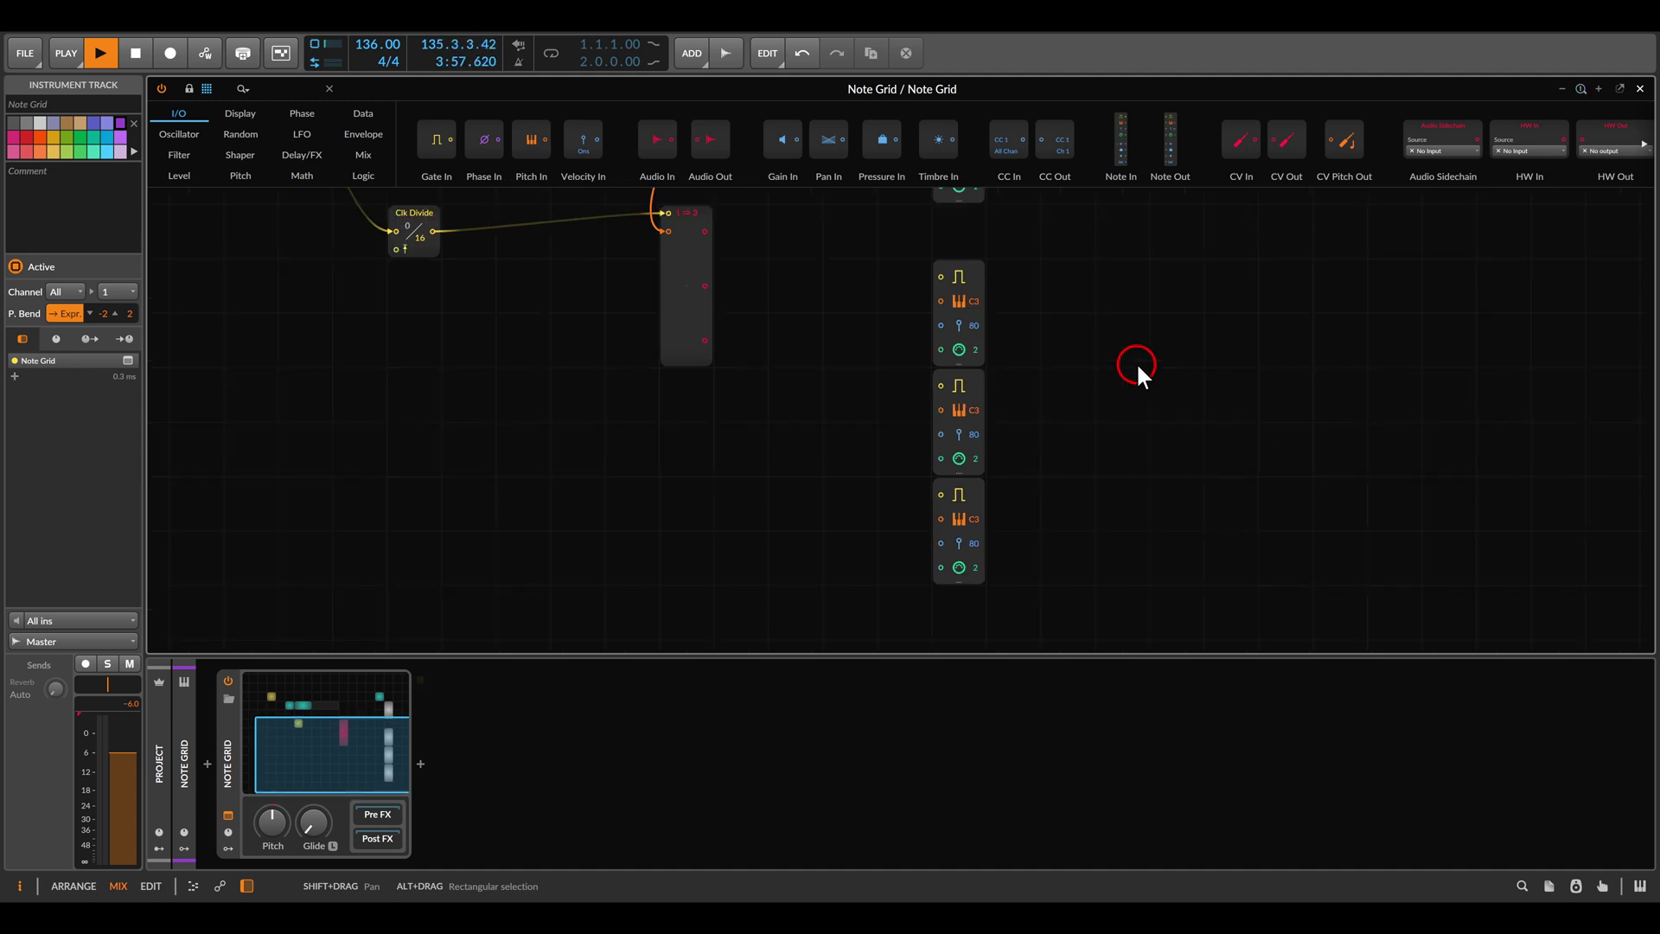
{"action": "left_click_drag", "start_coordinate": [944, 308], "coordinate": [1026, 329]}
{"action": "left_click_drag", "start_coordinate": [786, 251], "coordinate": [1023, 321]}
{"action": "left_click_drag", "start_coordinate": [787, 305], "coordinate": [982, 418]}
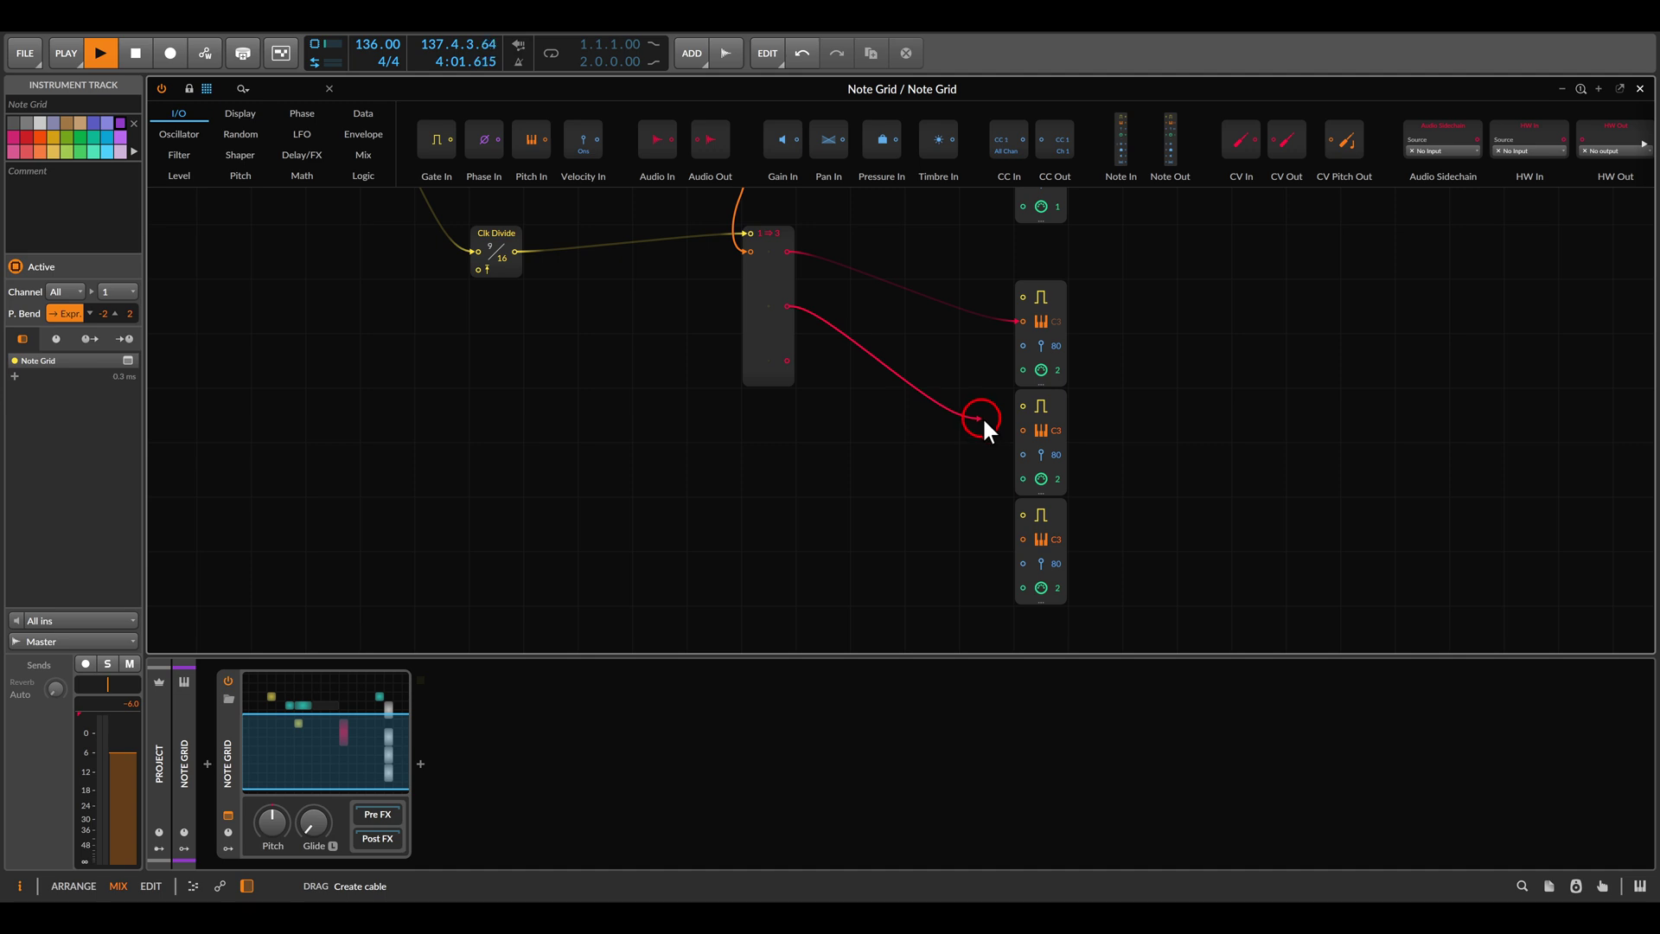
{"action": "left_click_drag", "start_coordinate": [793, 364], "coordinate": [1023, 538]}
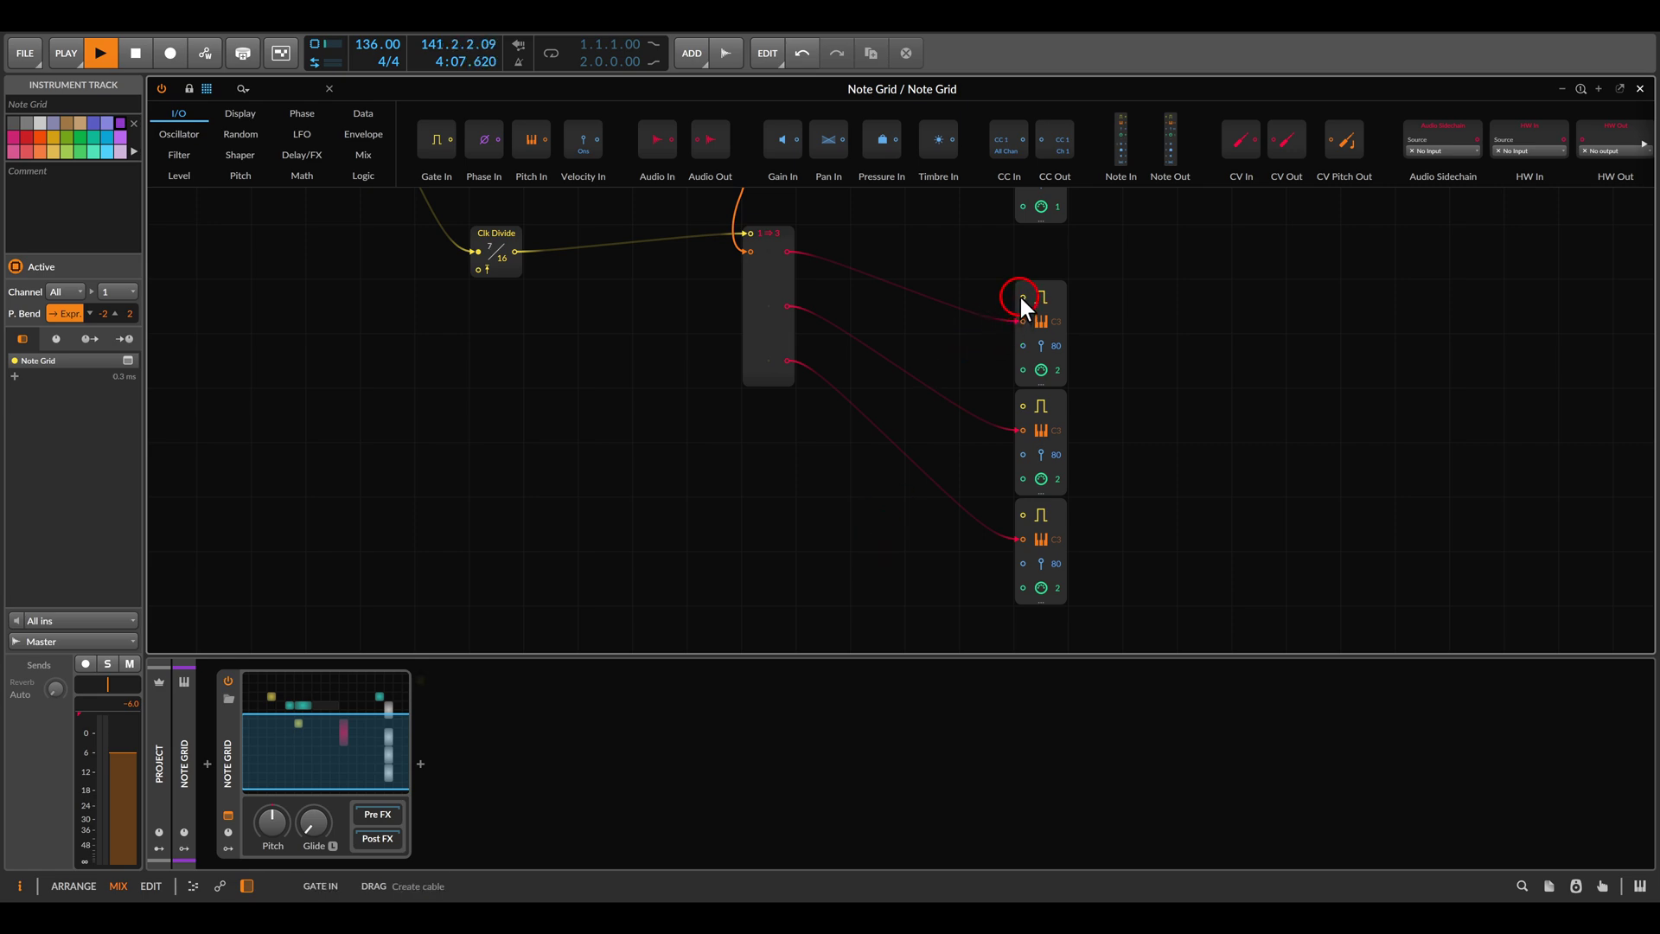
Step: Connect the Clk Divide output to the gate inputs of the three channel 2 Note Out modules
{"action": "left_click_drag", "start_coordinate": [1023, 297], "coordinate": [516, 252]}
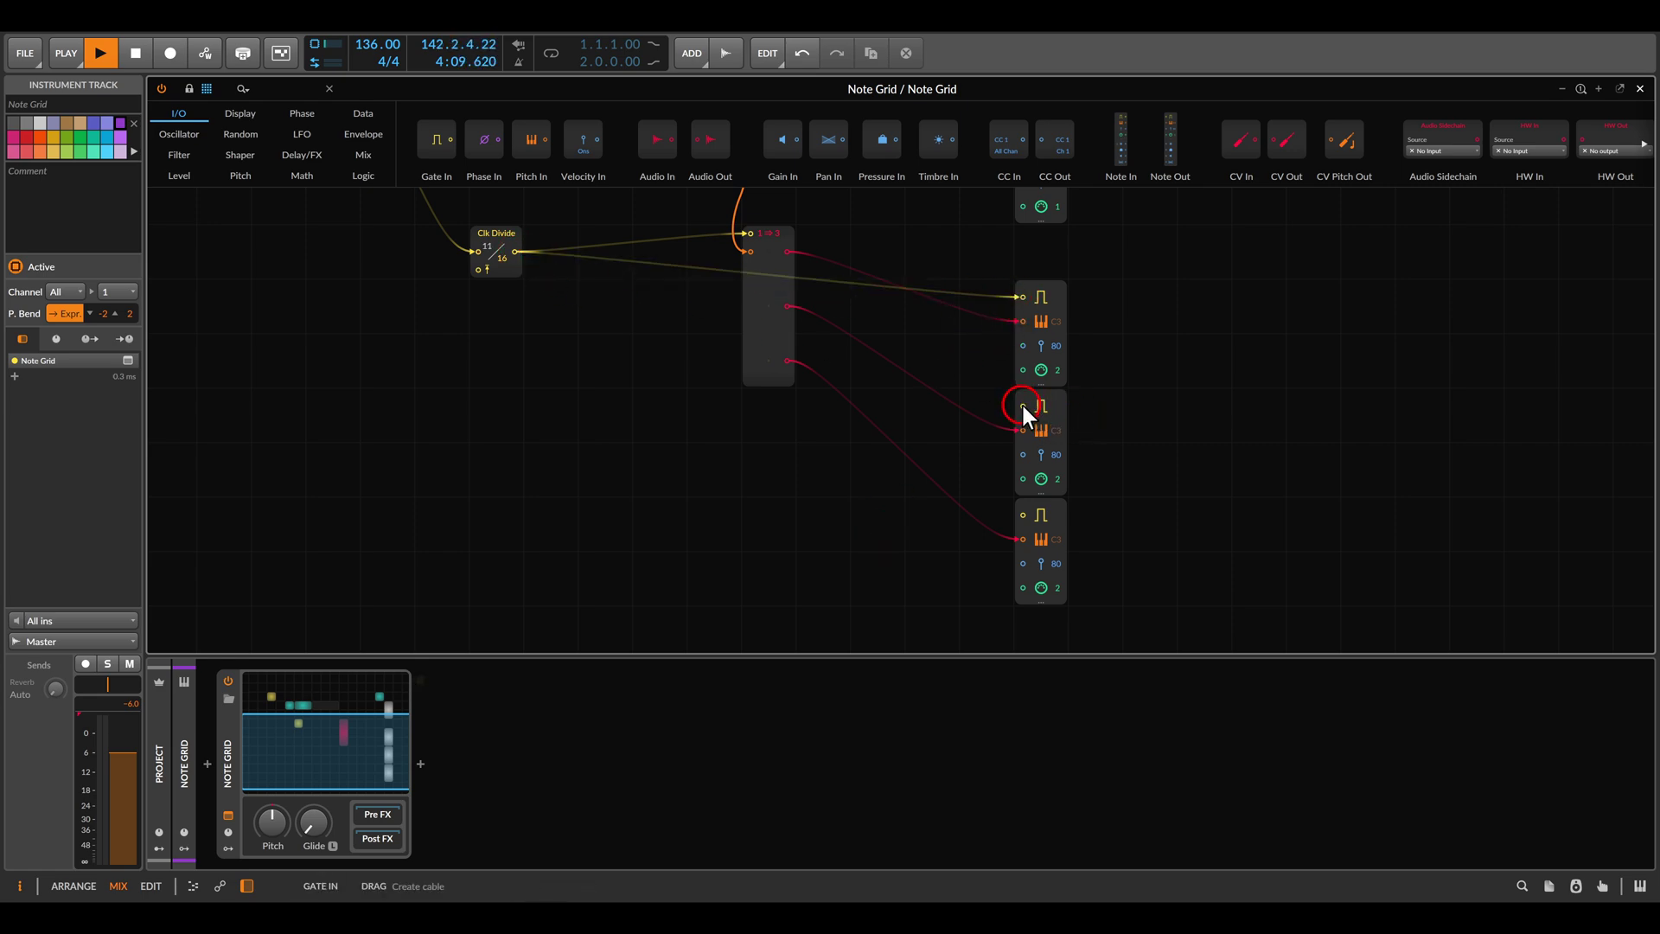
{"action": "left_click_drag", "start_coordinate": [1023, 406], "coordinate": [516, 252]}
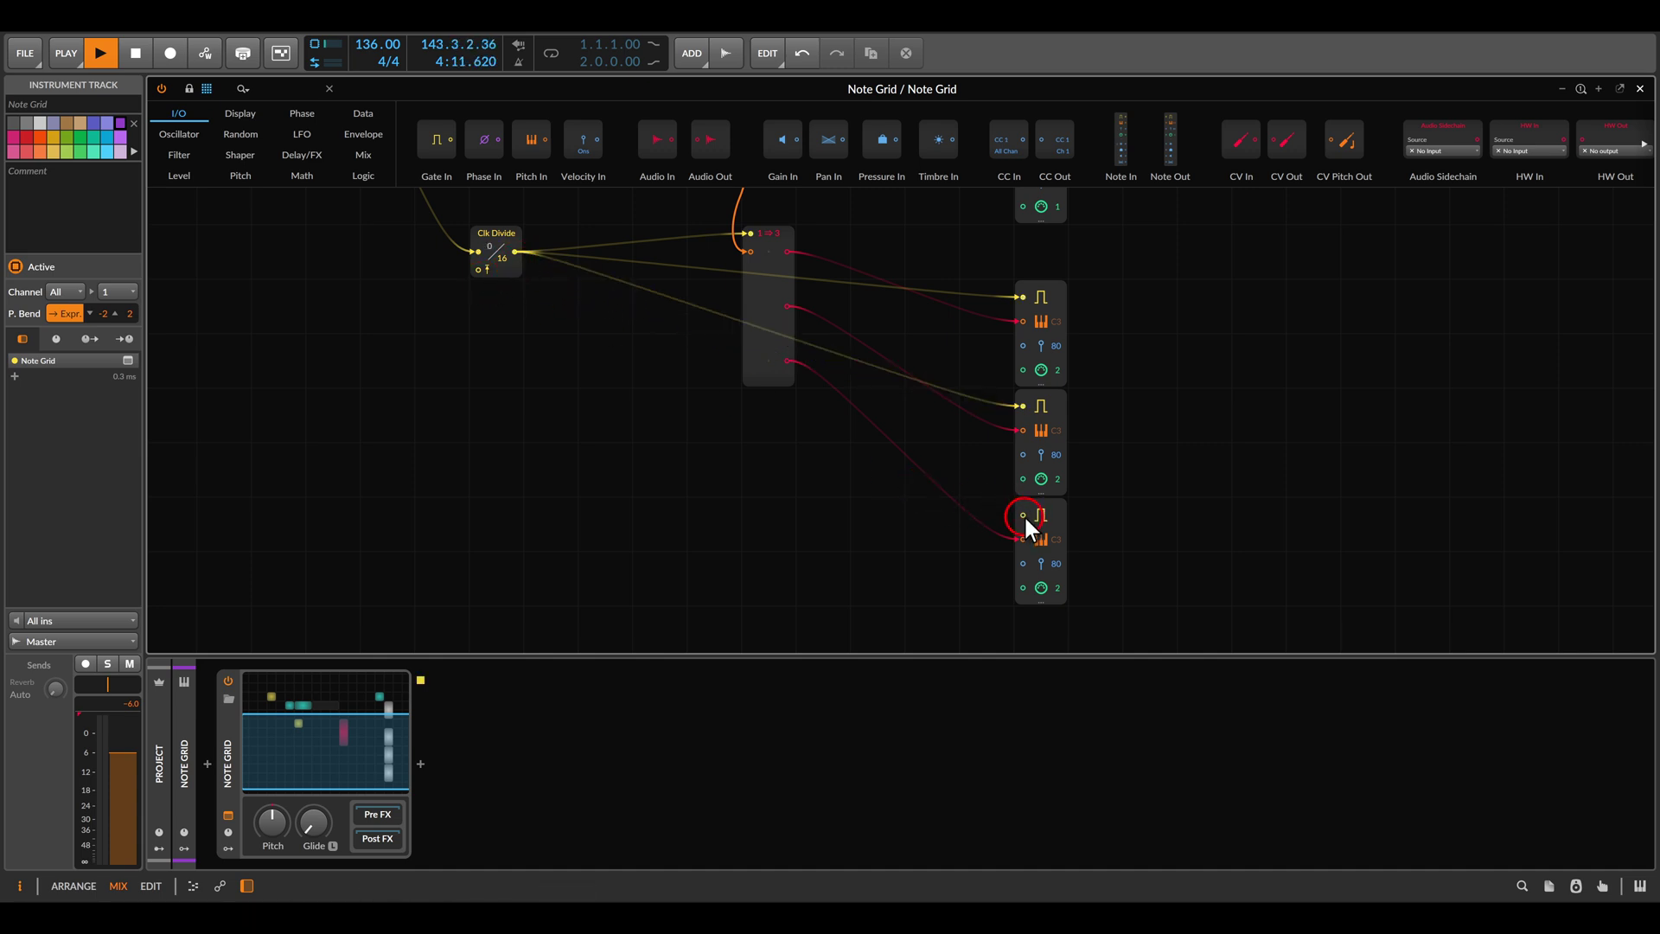
{"action": "left_click_drag", "start_coordinate": [1022, 514], "coordinate": [516, 252]}
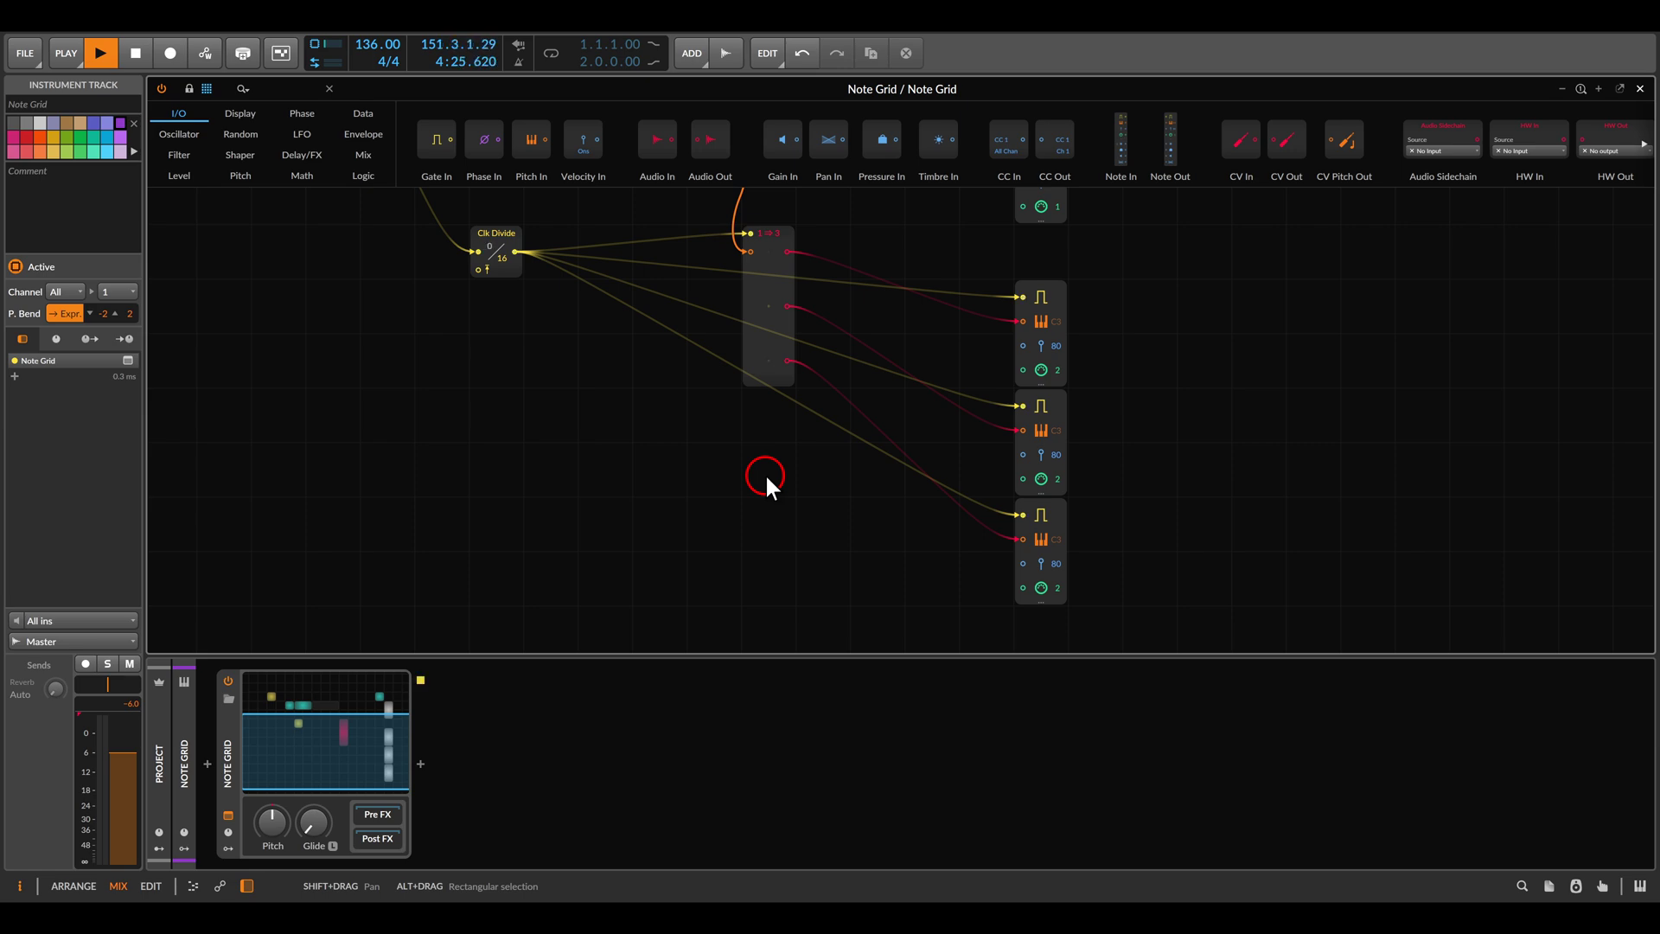
{"action": "key", "text": "minus"}
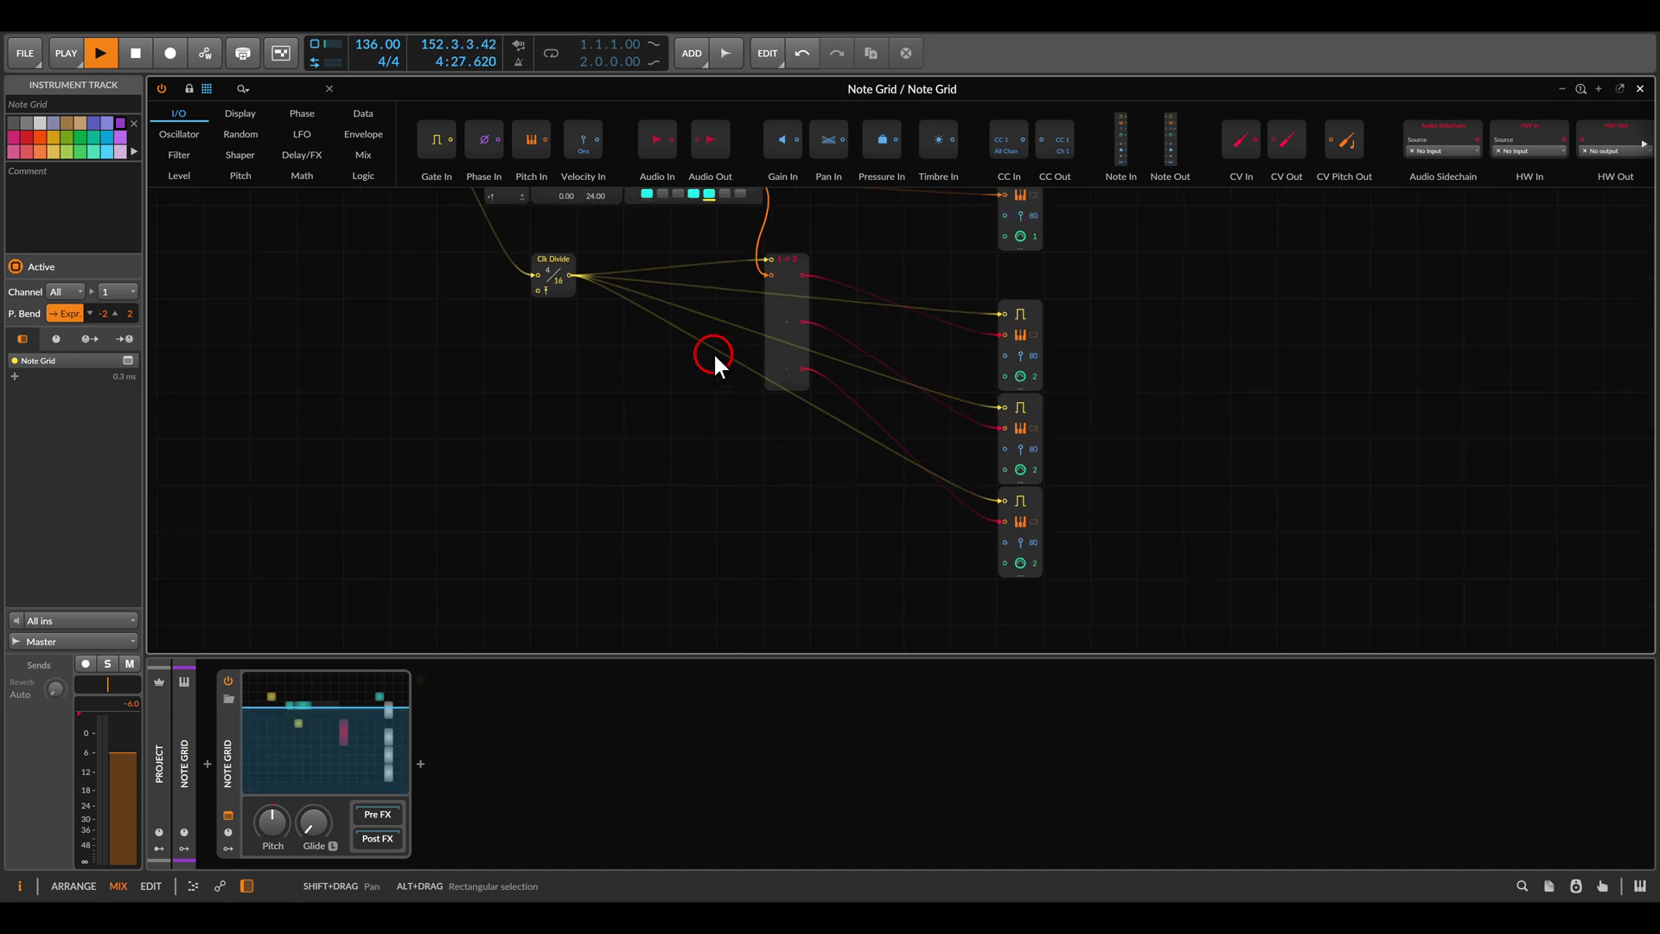
{"action": "left_click_drag", "start_coordinate": [713, 358], "coordinate": [785, 442]}
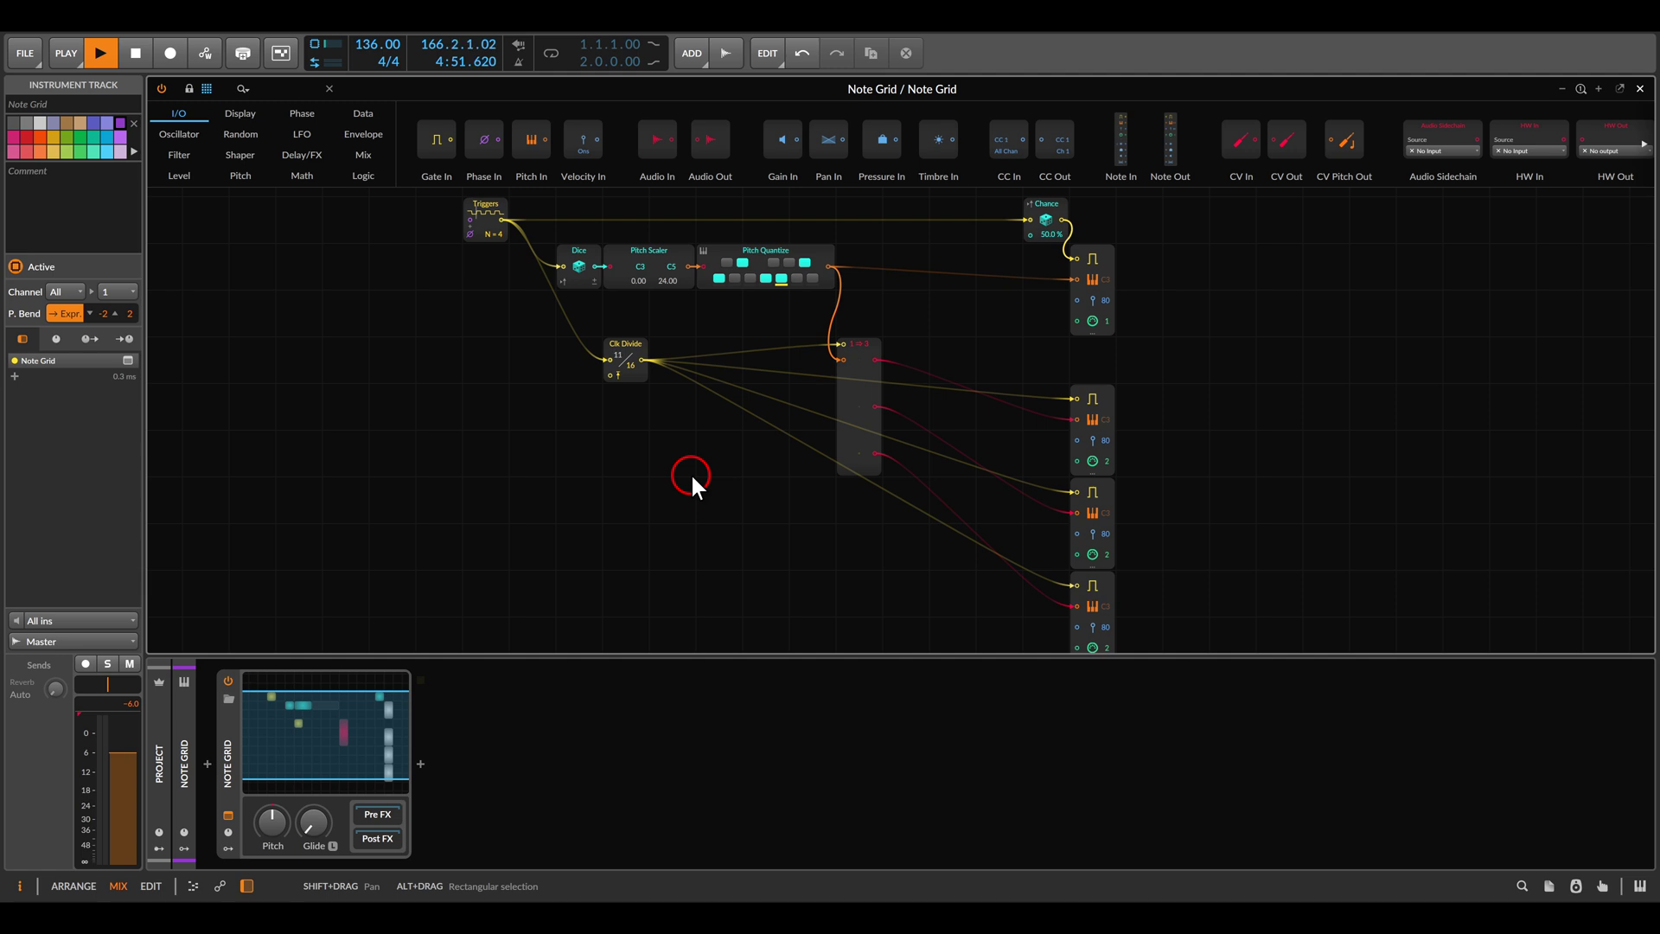
{"action": "left_click", "coordinate": [1009, 364]}
{"action": "left_click_drag", "start_coordinate": [1012, 371], "coordinate": [1163, 574]}
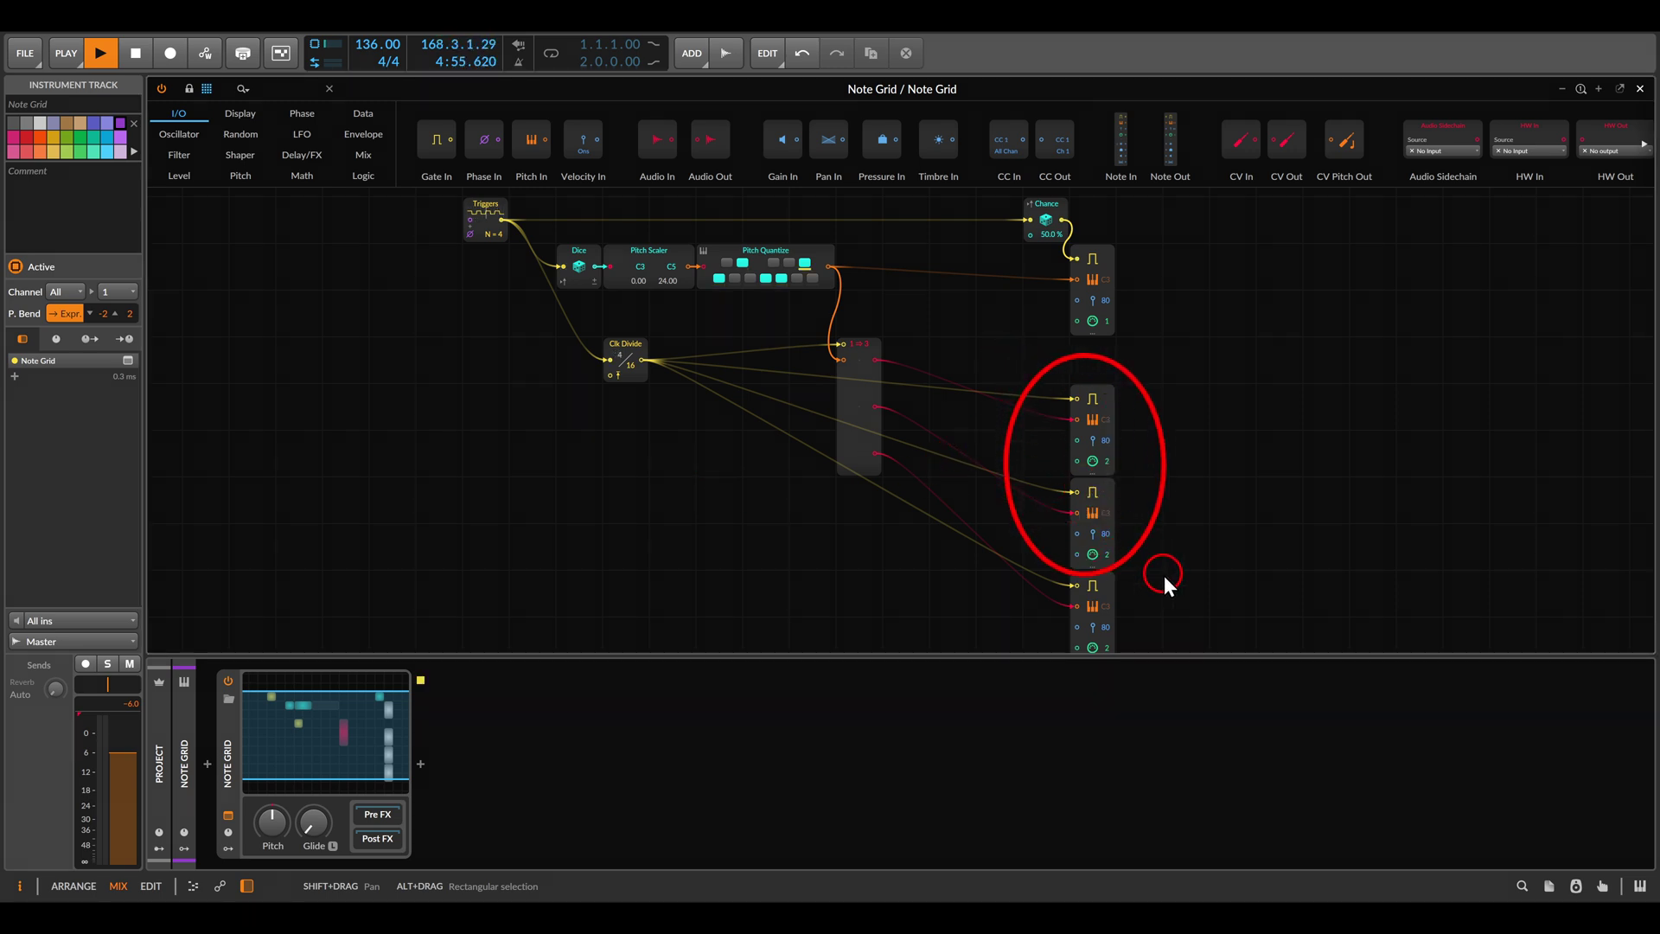
Step: Insert Octaver modules before the pitch inputs of the first and second channel 2 Note Outs, set to -2 and -1
{"action": "key", "text": "plus"}
{"action": "left_click_drag", "start_coordinate": [1184, 515], "coordinate": [1035, 439]}
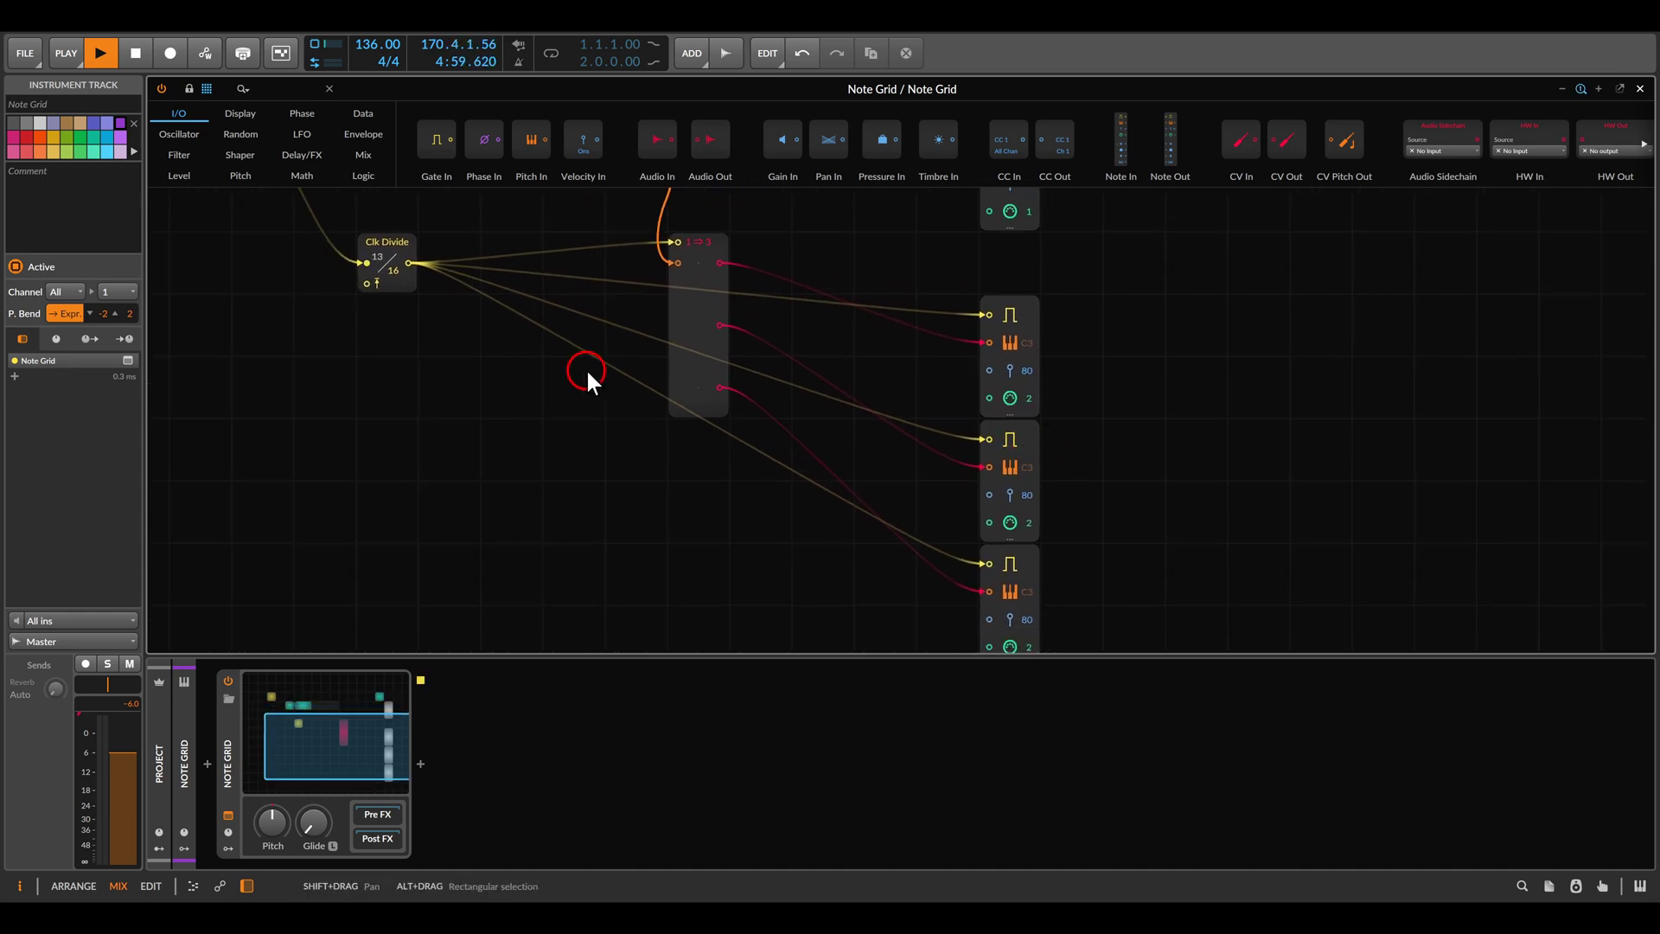
{"action": "left_click", "coordinate": [235, 178]}
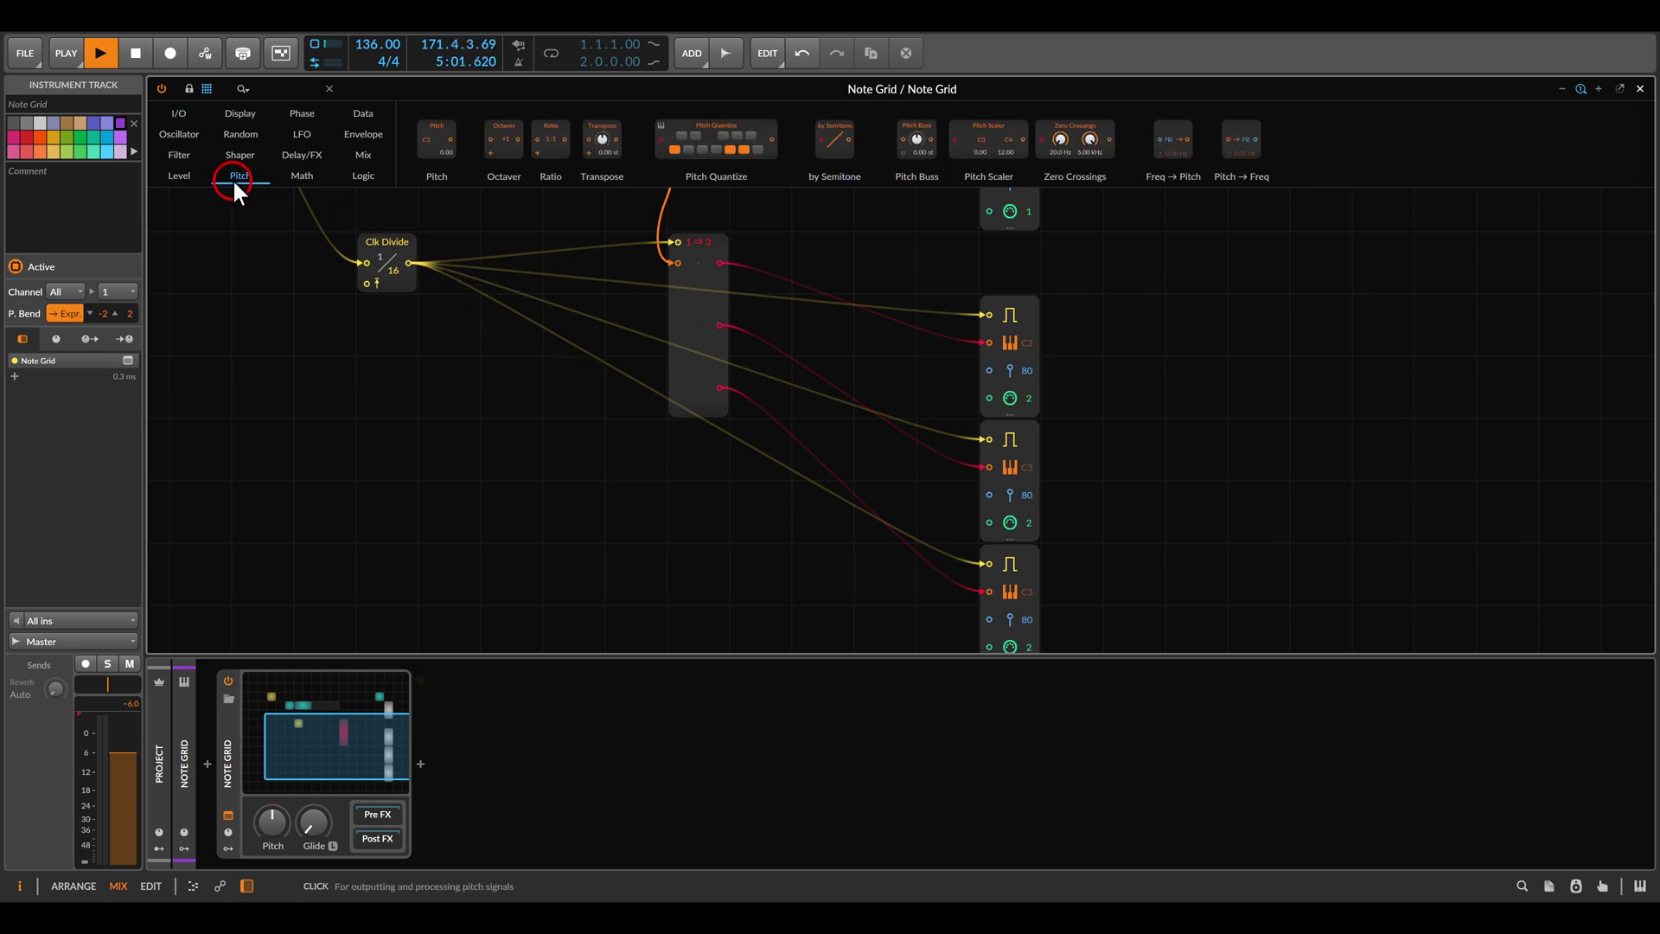
{"action": "left_click_drag", "start_coordinate": [504, 141], "coordinate": [508, 413]}
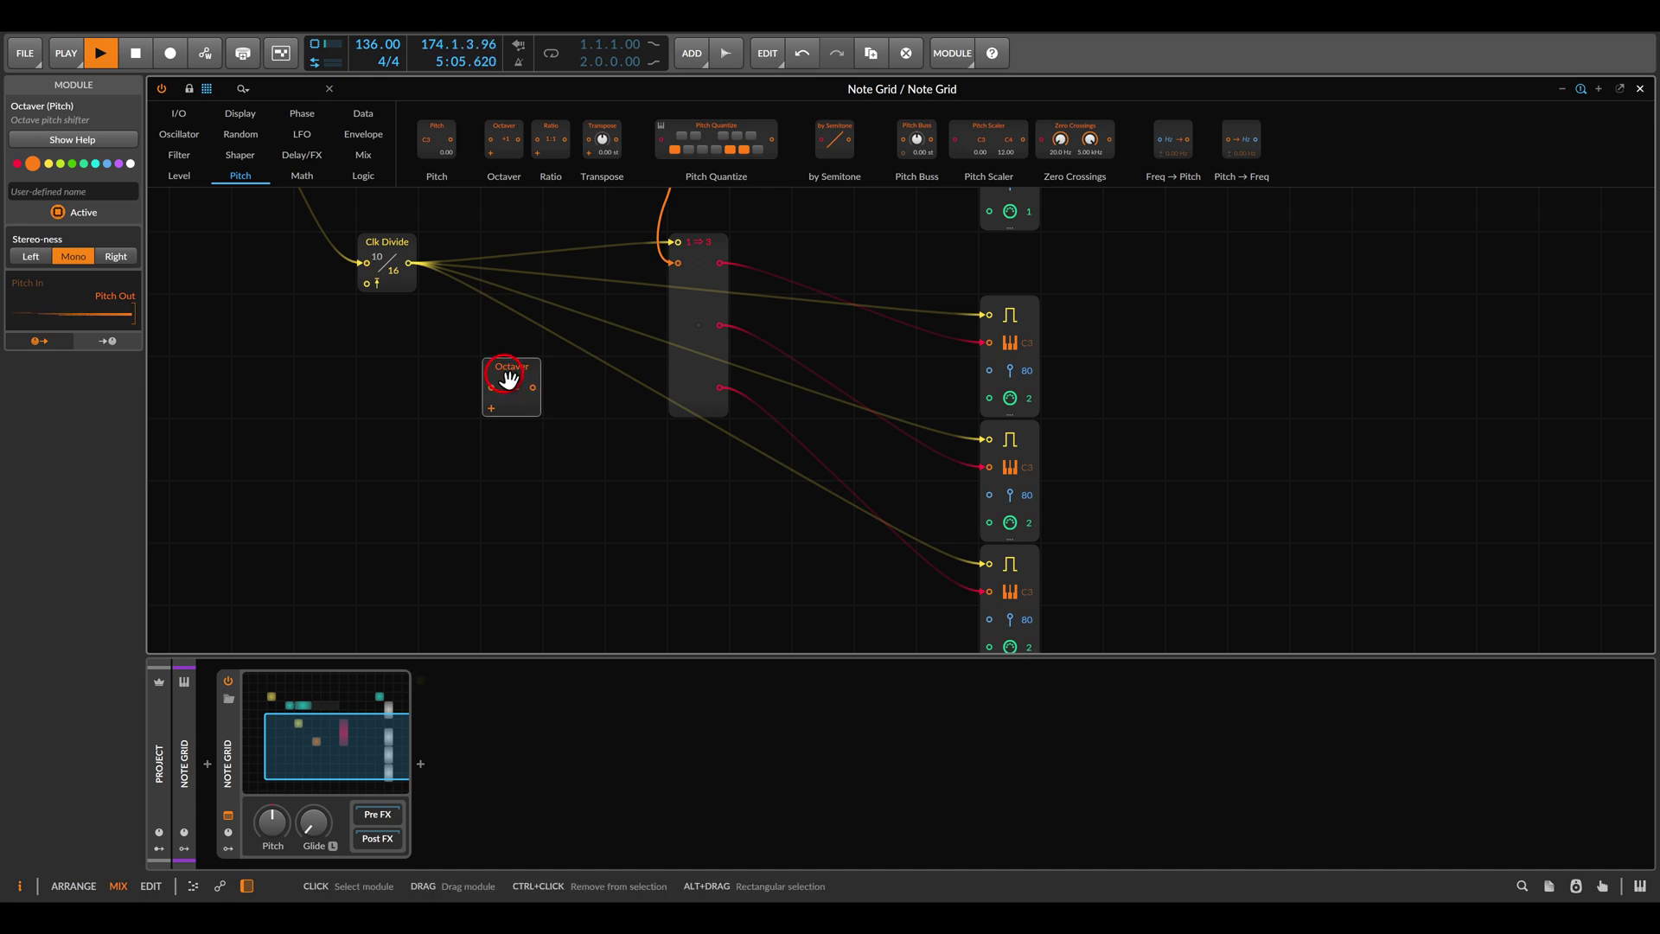
{"action": "left_click_drag", "start_coordinate": [514, 386], "coordinate": [991, 344]}
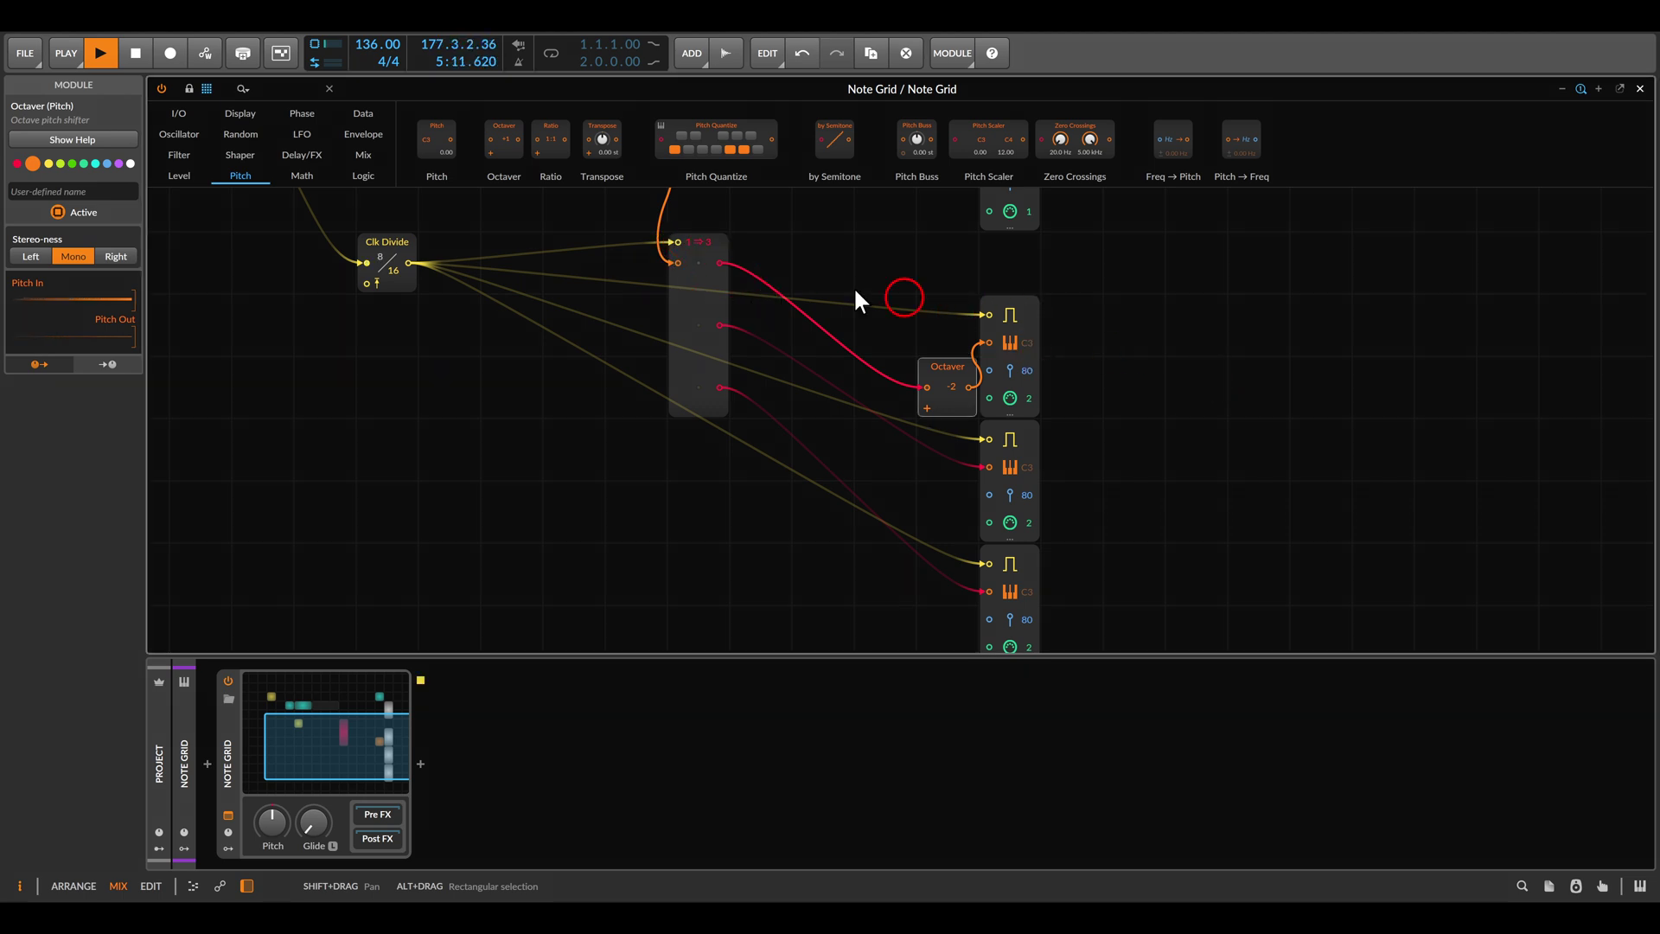
{"action": "left_click_drag", "start_coordinate": [524, 156], "coordinate": [992, 469]}
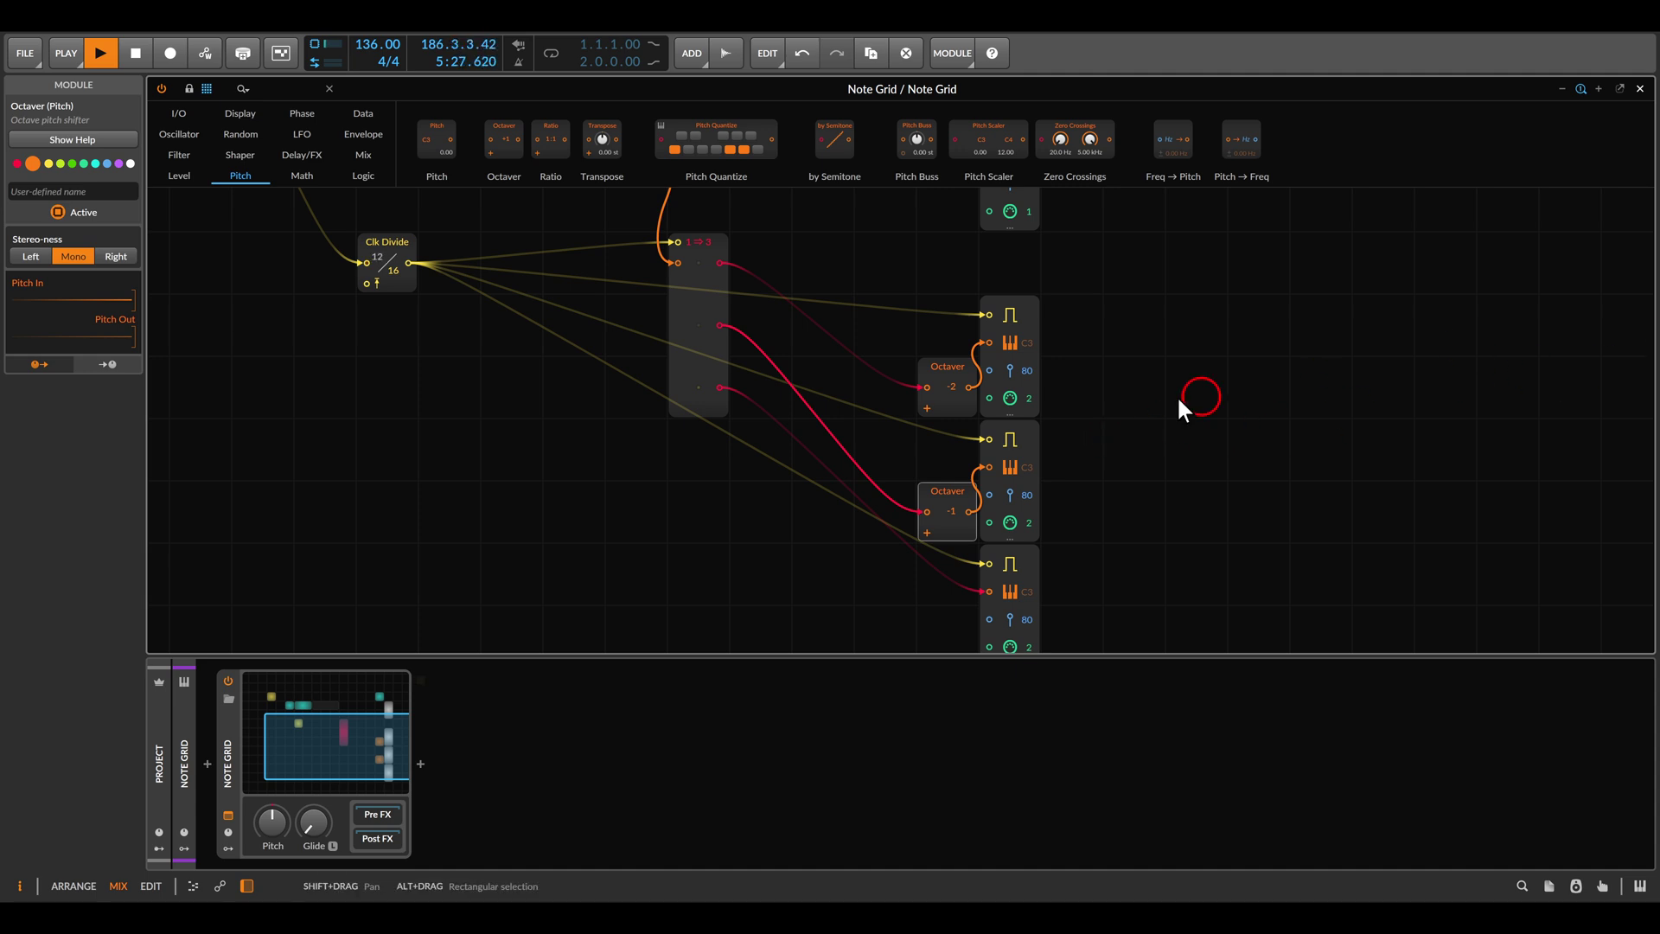
Step: Set the Shift Register's out ports to 4 and feed the fourth output into the pitch input of a duplicated Note Out
{"action": "left_click", "coordinate": [683, 310]}
{"action": "left_click_drag", "start_coordinate": [123, 250], "coordinate": [121, 221]}
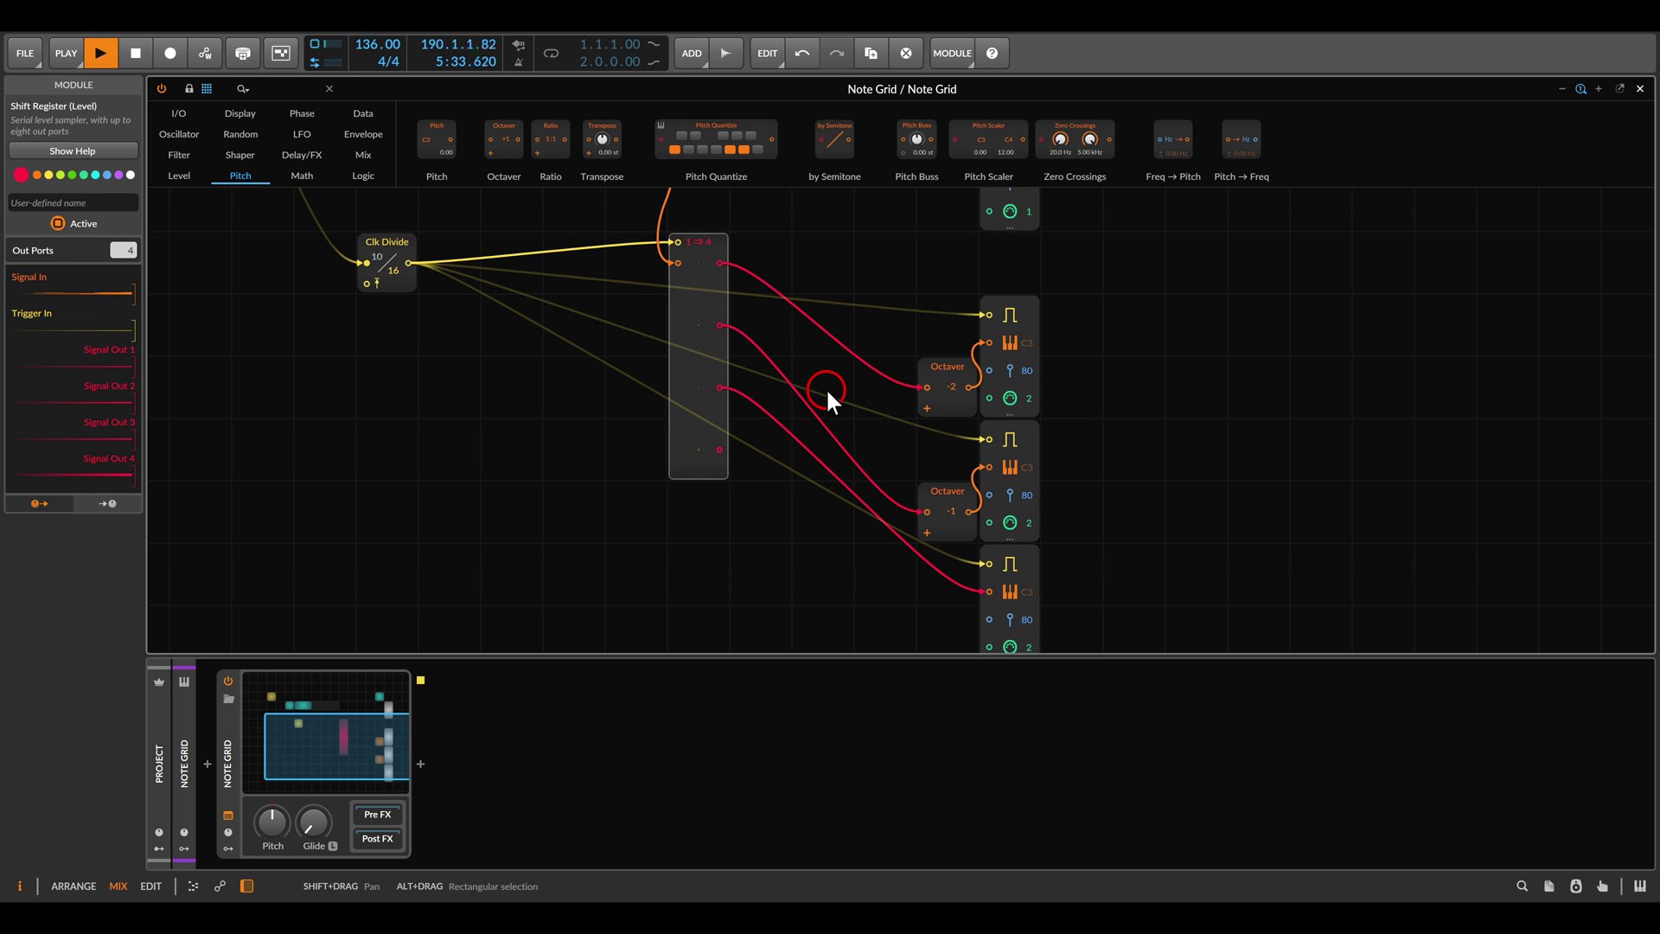
{"action": "scroll", "coordinate": [826, 387], "scroll_direction": "down", "scroll_amount": 2}
{"action": "left_click_drag", "start_coordinate": [826, 387], "coordinate": [753, 333]}
{"action": "left_click", "coordinate": [928, 417]}
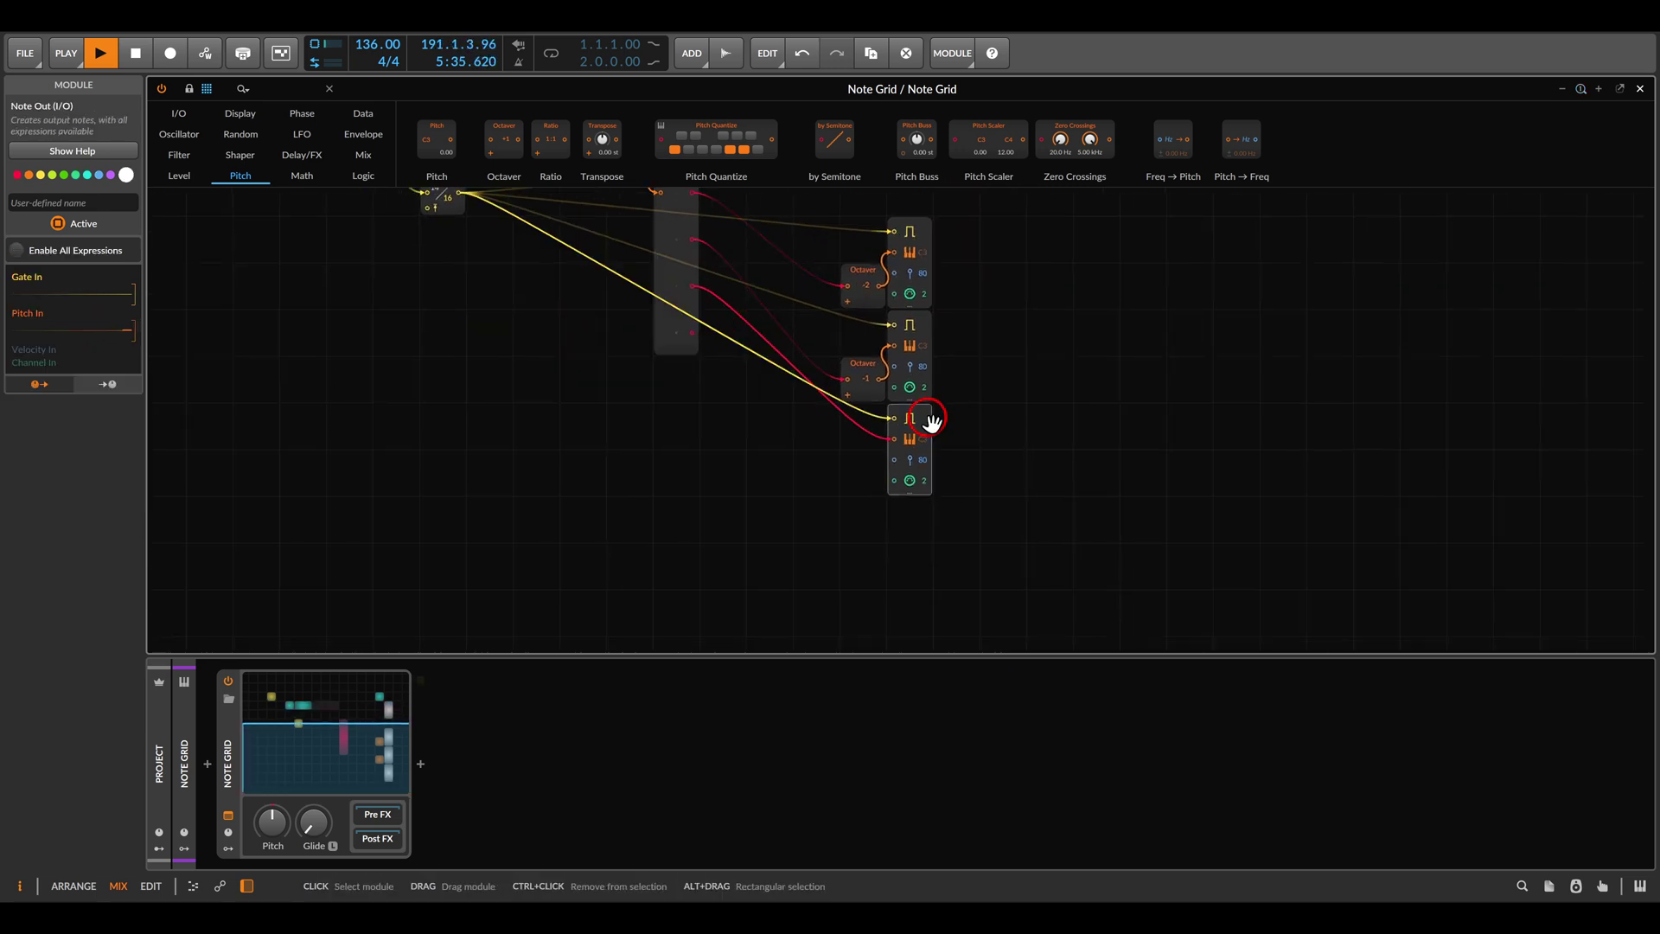
{"action": "key", "text": "ctrl+d"}
{"action": "left_click", "coordinate": [894, 529]}
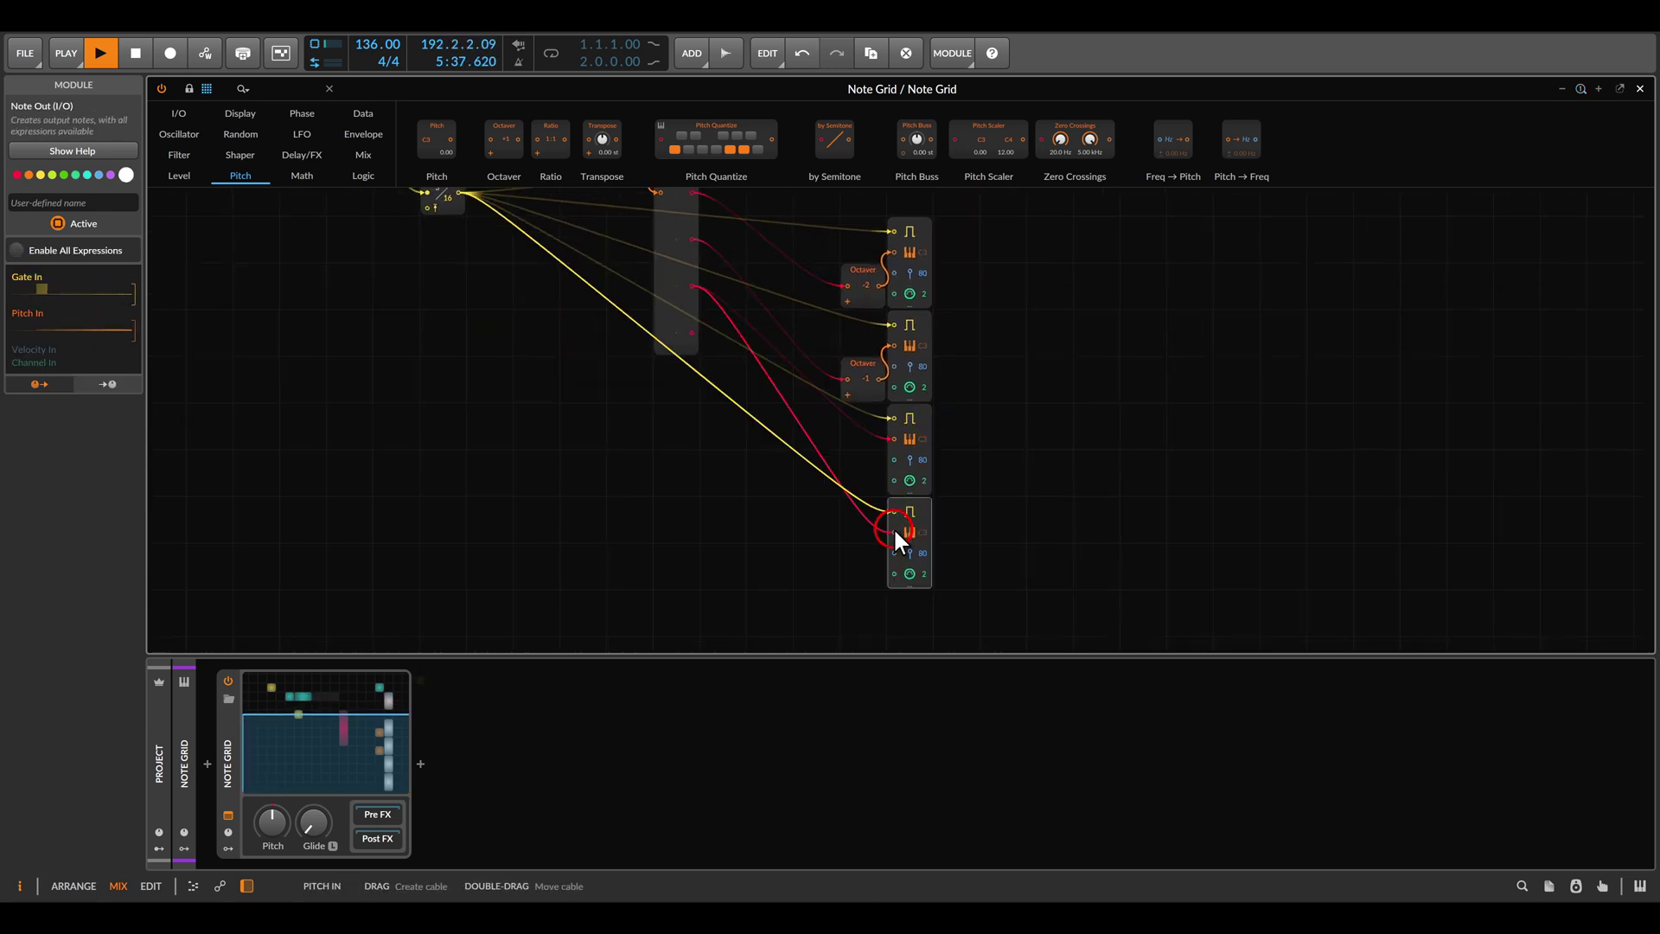
{"action": "left_click_drag", "start_coordinate": [894, 529], "coordinate": [694, 331]}
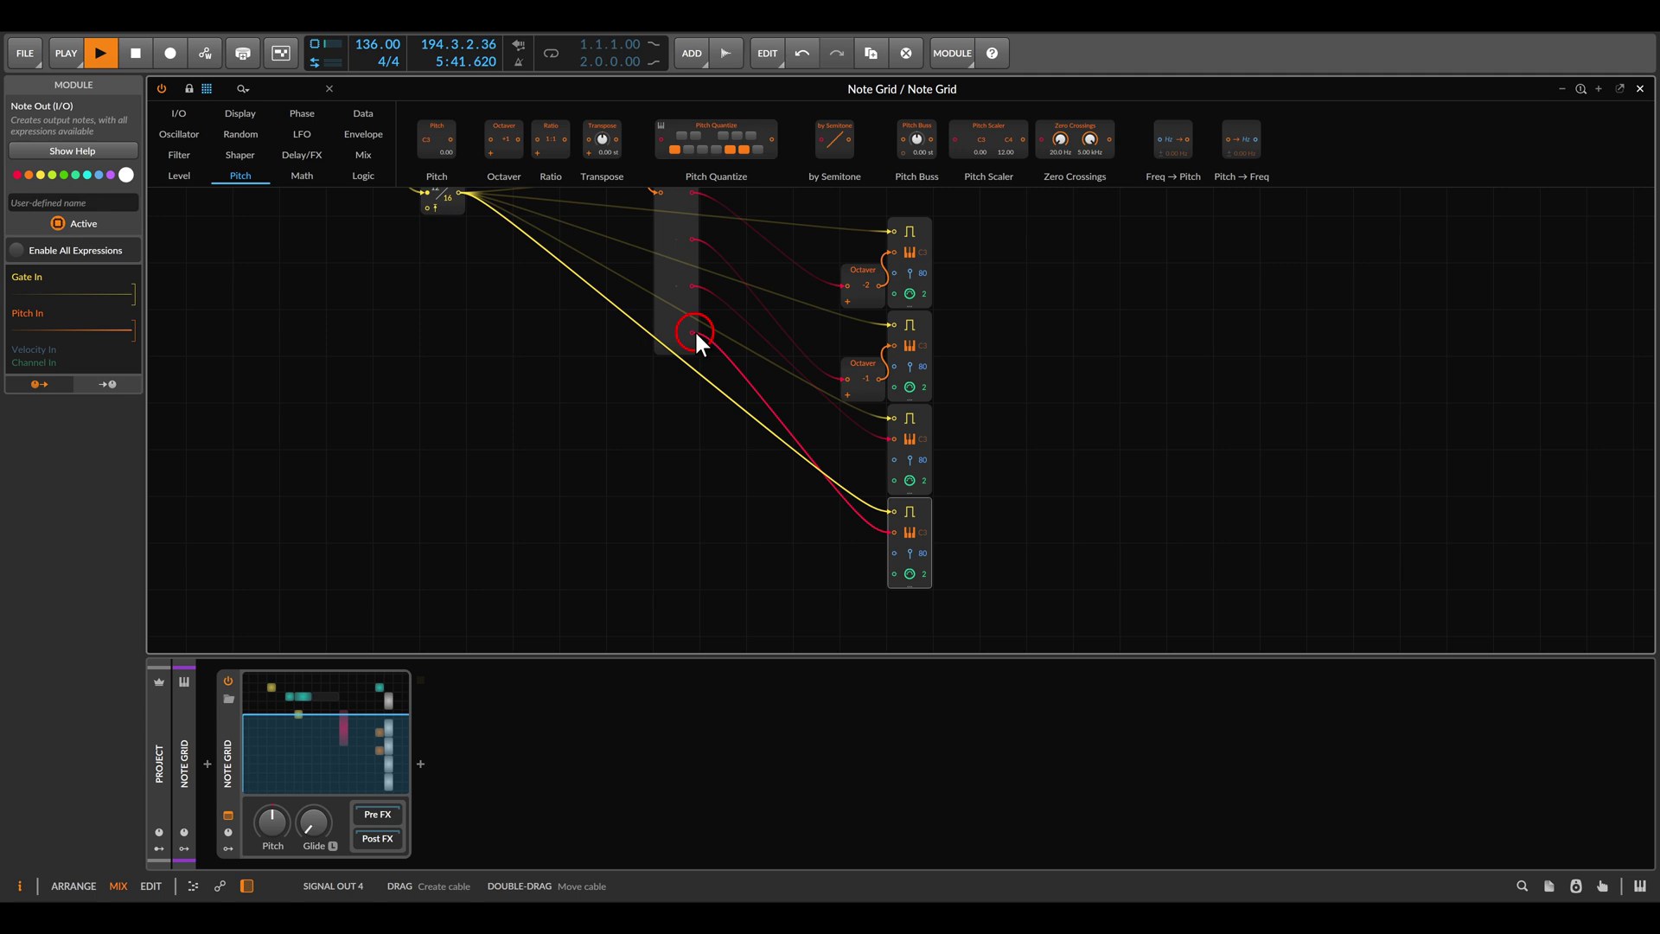
Step: Insert an Octaver set to +1 between the fourth Shift Register output and the lowest Note Out's pitch input
{"action": "left_click_drag", "start_coordinate": [506, 177], "coordinate": [817, 515]}
{"action": "key", "text": "plus"}
{"action": "scroll", "coordinate": [832, 553], "scroll_direction": "down", "scroll_amount": 3}
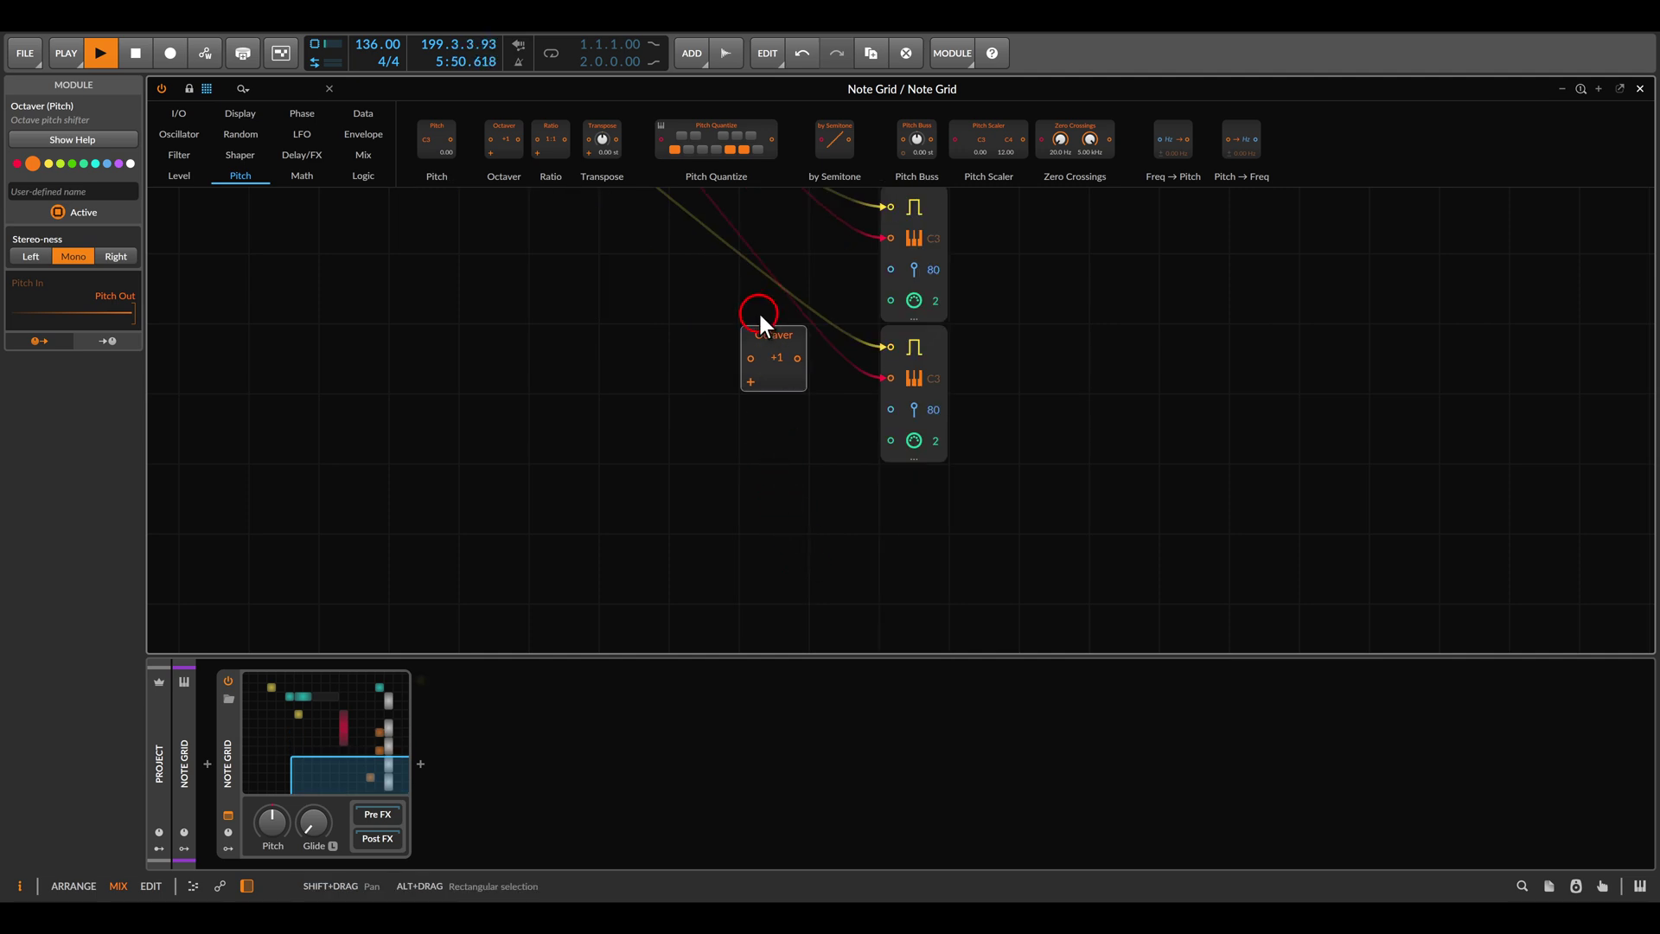
{"action": "left_click_drag", "start_coordinate": [771, 339], "coordinate": [864, 399]}
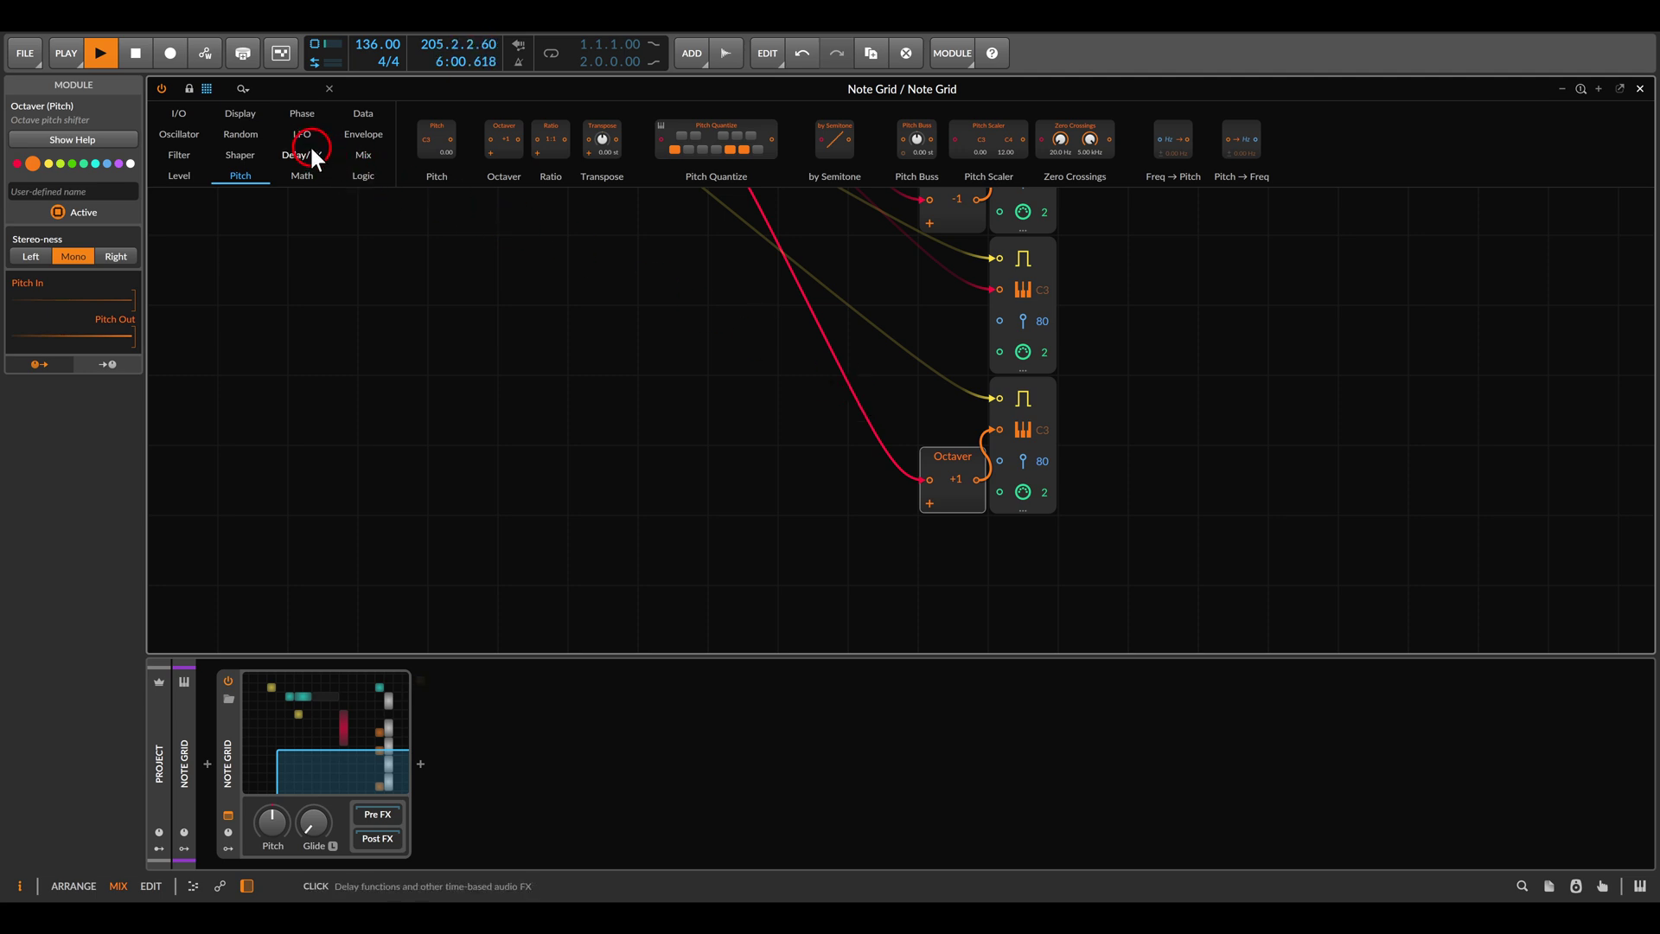
Step: Insert a Chance module set to 62.2 % before the lowest Note Out's gate input and close the grid editor
{"action": "left_click", "coordinate": [245, 133]}
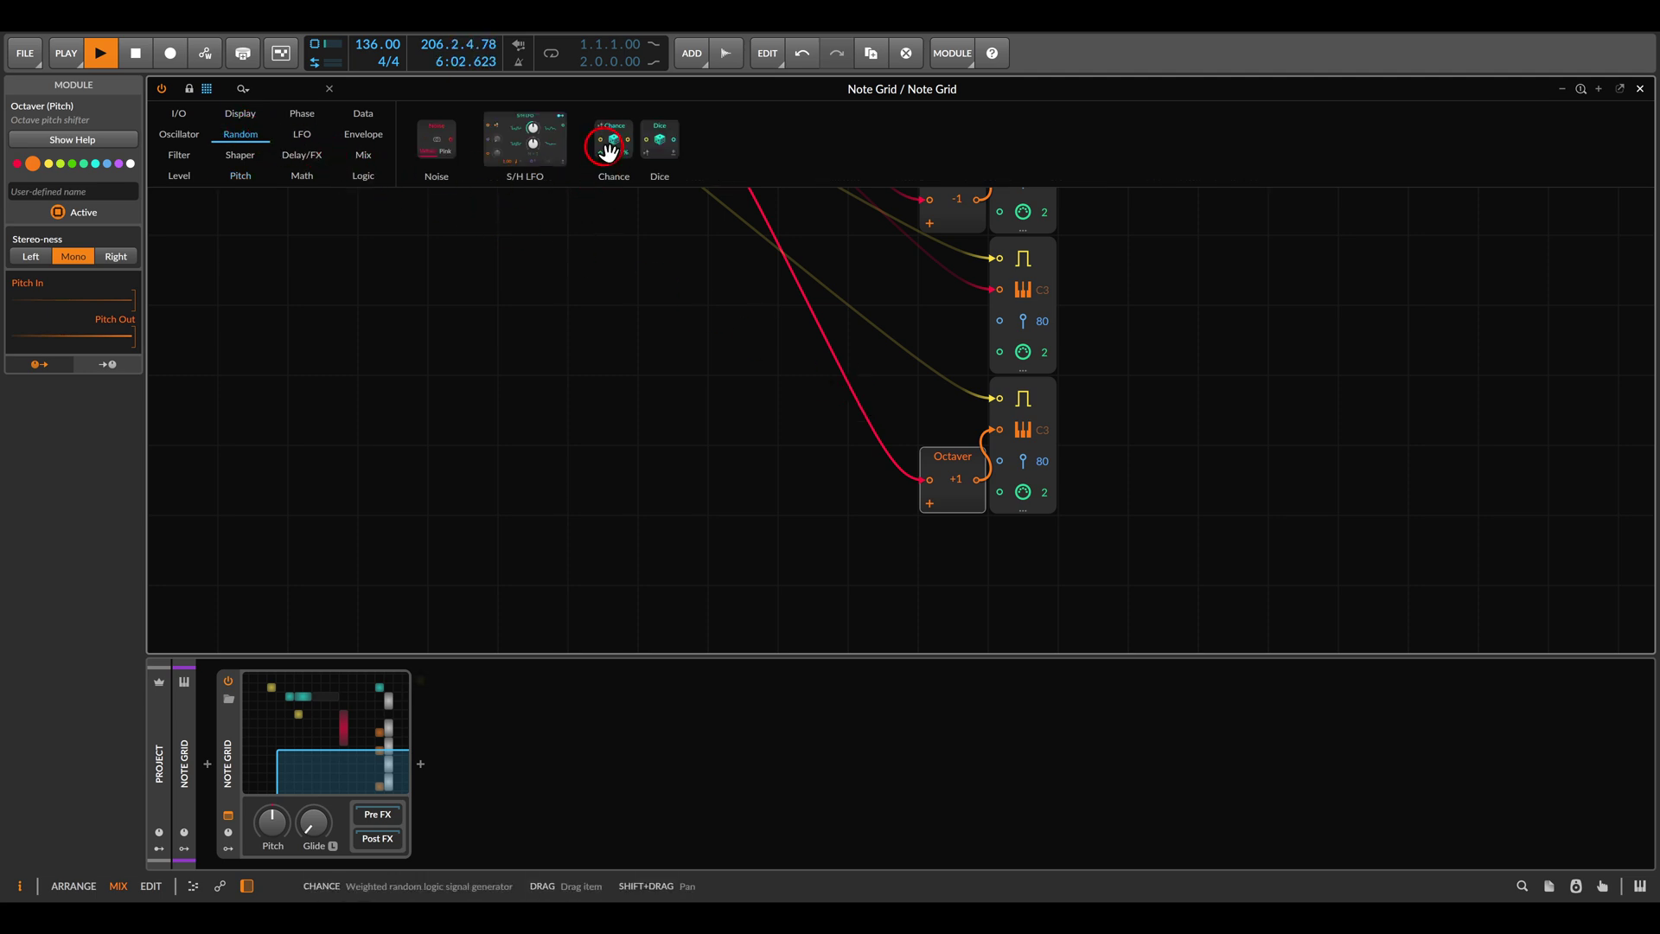
{"action": "left_click_drag", "start_coordinate": [605, 149], "coordinate": [953, 435]}
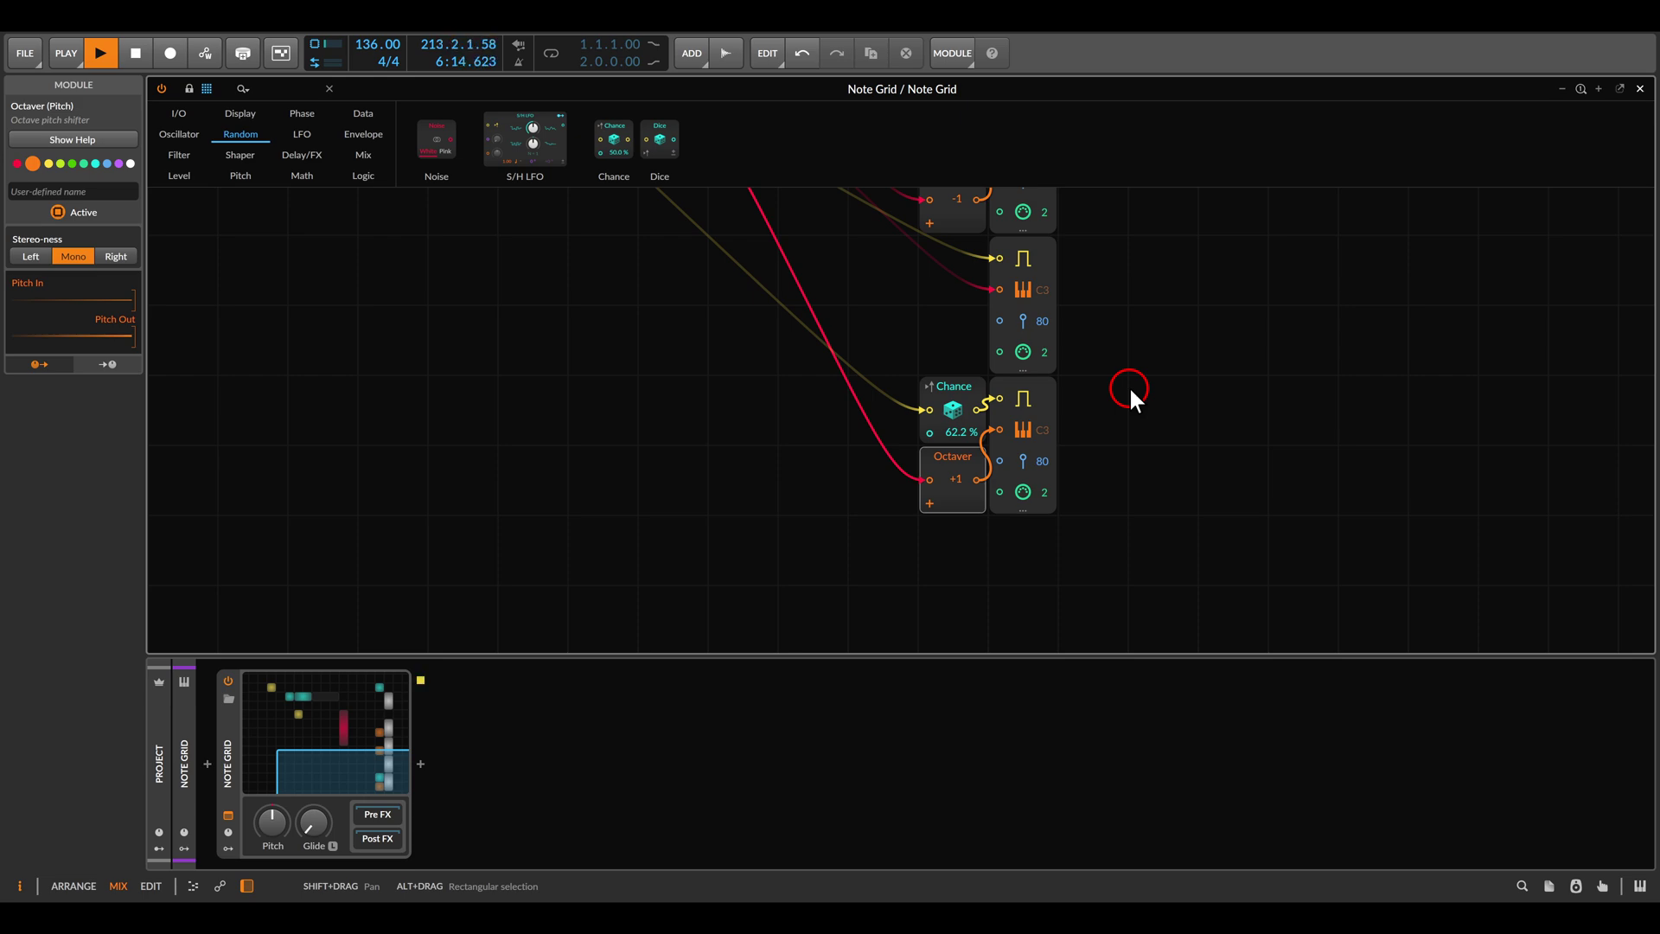
{"action": "scroll", "coordinate": [1129, 388], "scroll_direction": "down", "scroll_amount": 3}
{"action": "left_click_drag", "start_coordinate": [1095, 273], "coordinate": [1156, 364]}
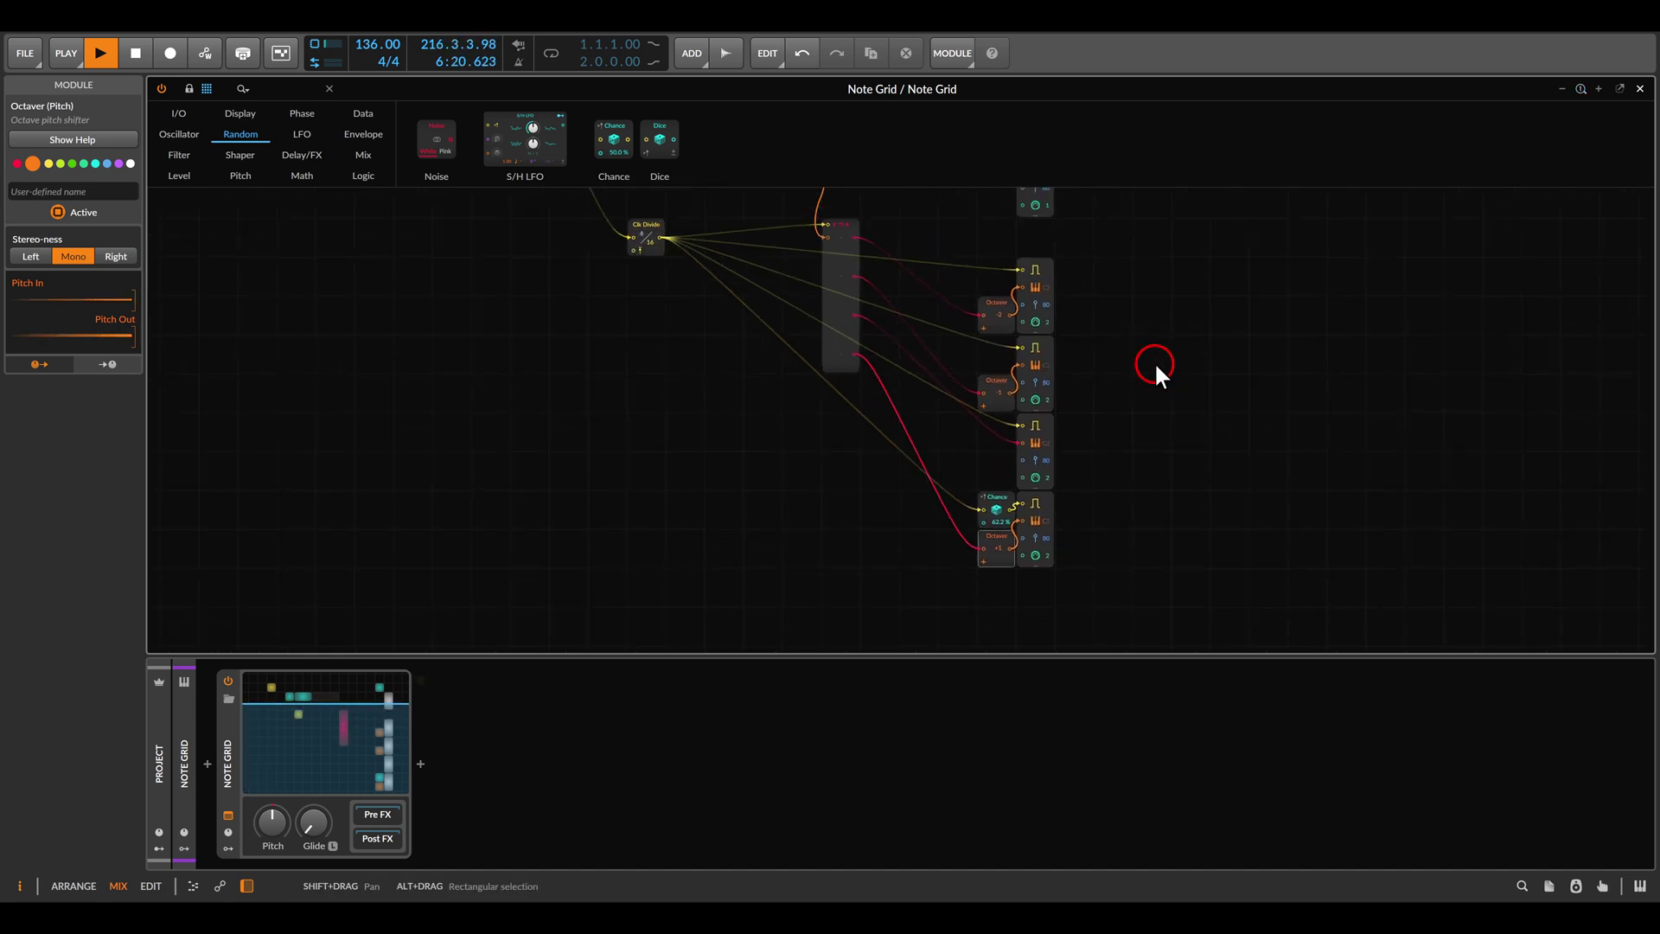
{"action": "key", "text": "Escape"}
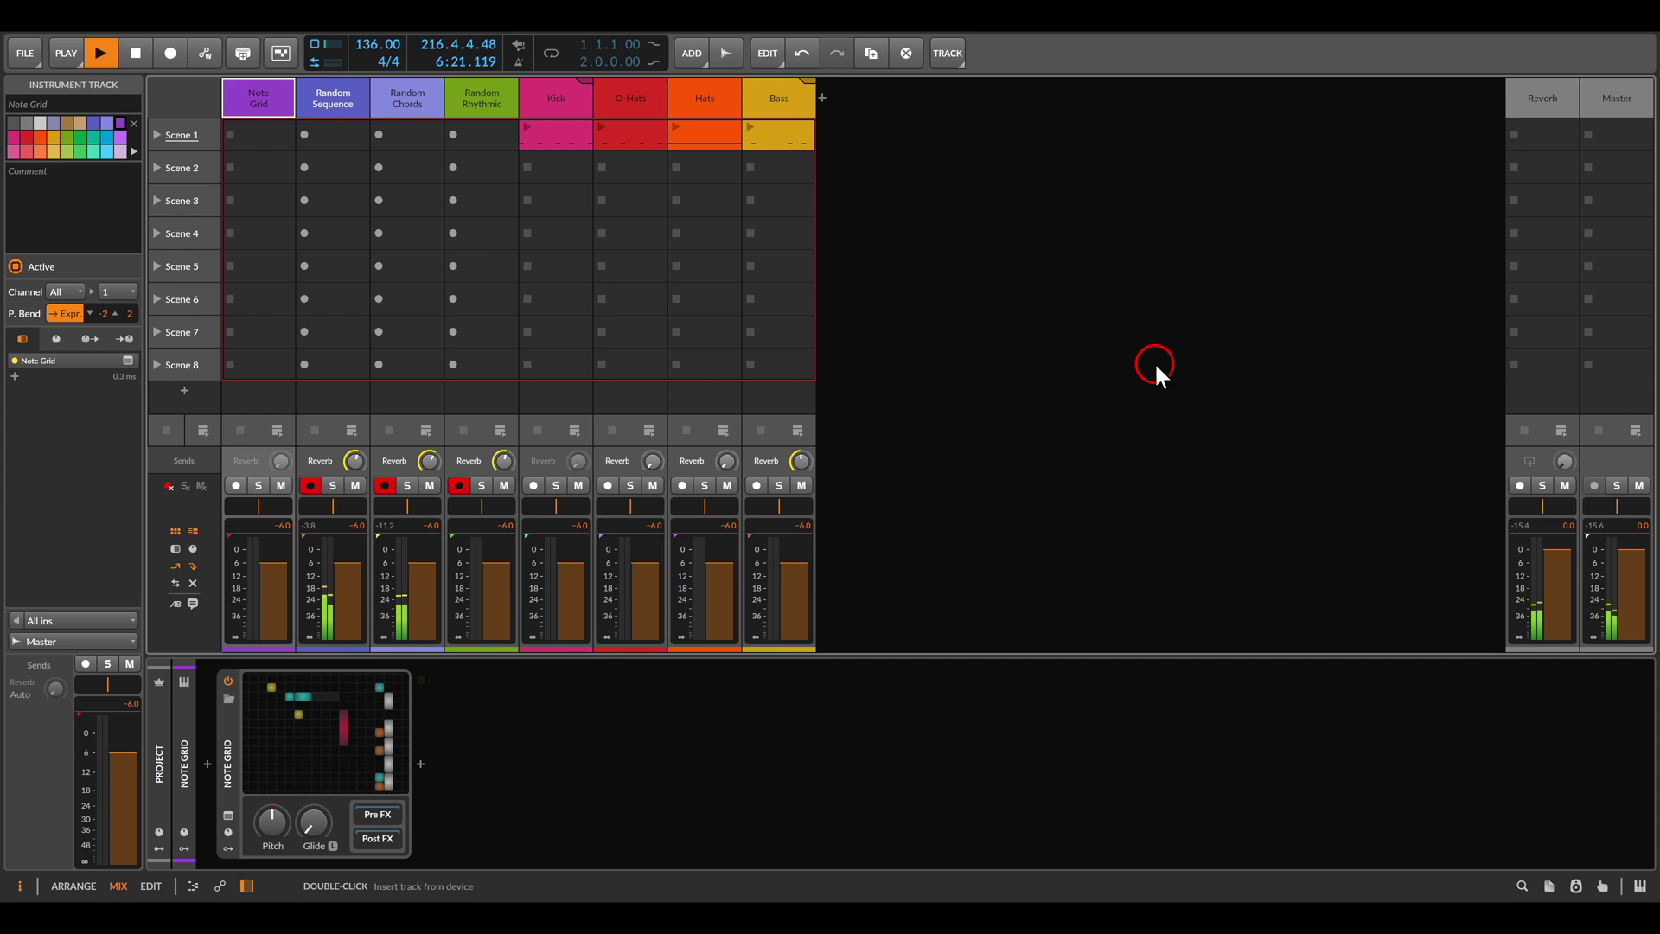
Step: Inspect the Random Rhythmic track's note input and channel settings, and return to the Note Grid track
{"action": "left_click", "coordinate": [481, 97]}
{"action": "left_click", "coordinate": [229, 759]}
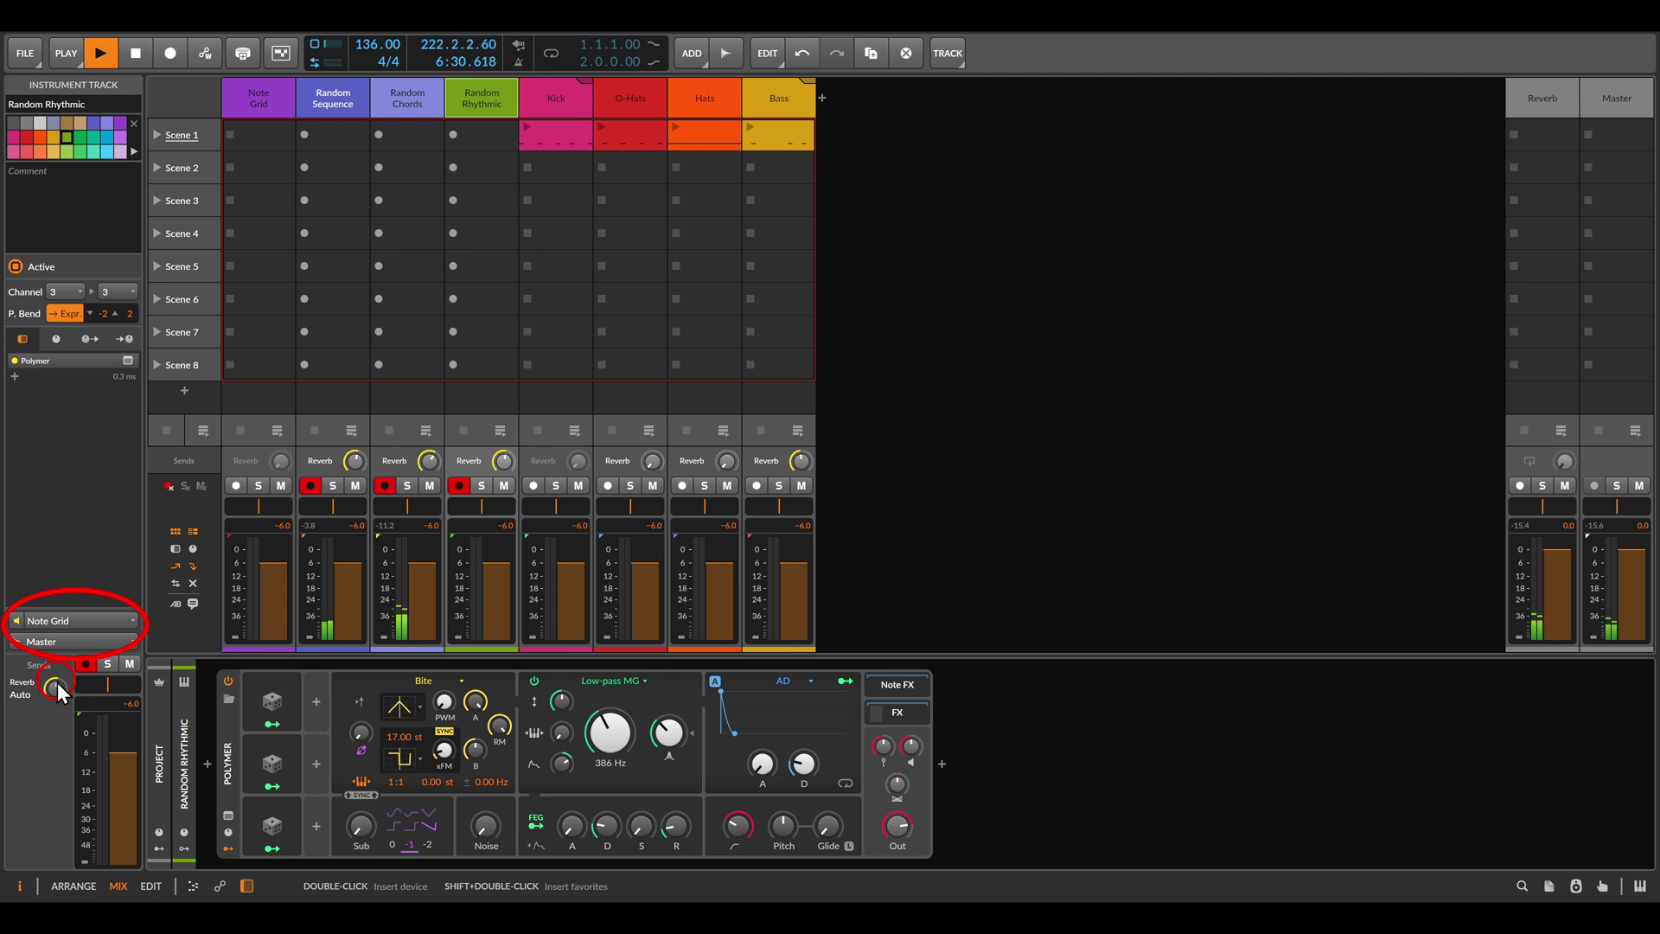
{"action": "left_click", "coordinate": [240, 92]}
Step: Reopen the Note Grid patch and add another Note Out module below the four channel 2 Note Outs
{"action": "double_click", "coordinate": [367, 725]}
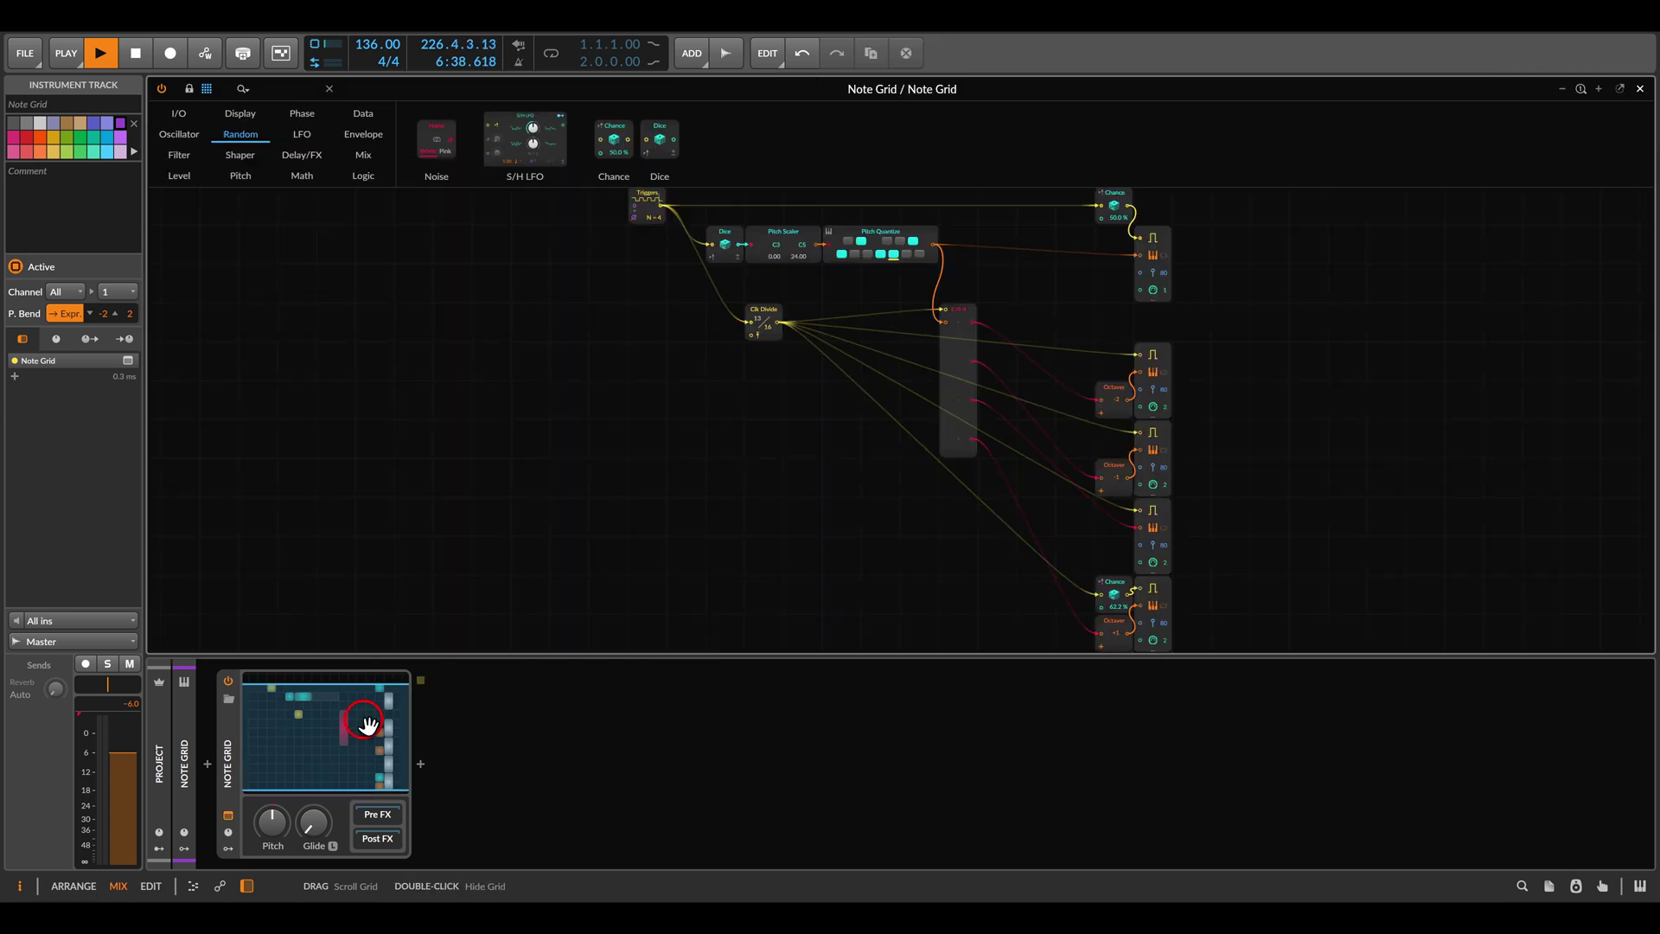
{"action": "key", "text": "minus"}
{"action": "left_click_drag", "start_coordinate": [970, 521], "coordinate": [866, 390]}
{"action": "left_click", "coordinate": [182, 113]}
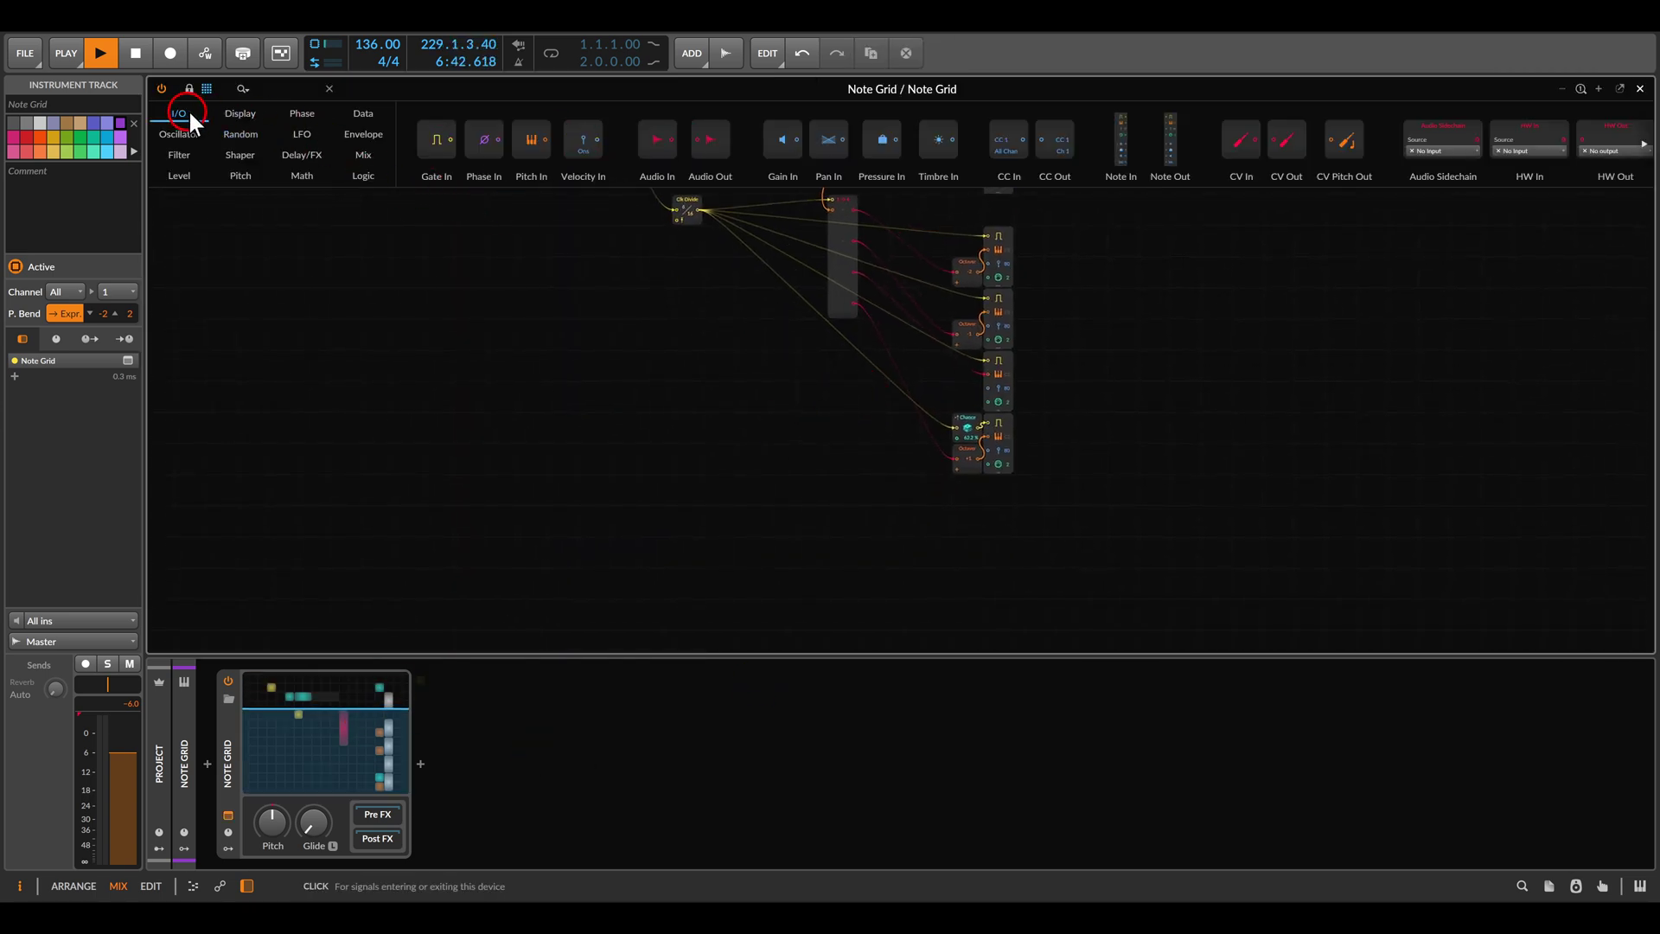
{"action": "left_click_drag", "start_coordinate": [1167, 164], "coordinate": [1006, 522]}
{"action": "left_click", "coordinate": [1097, 401]}
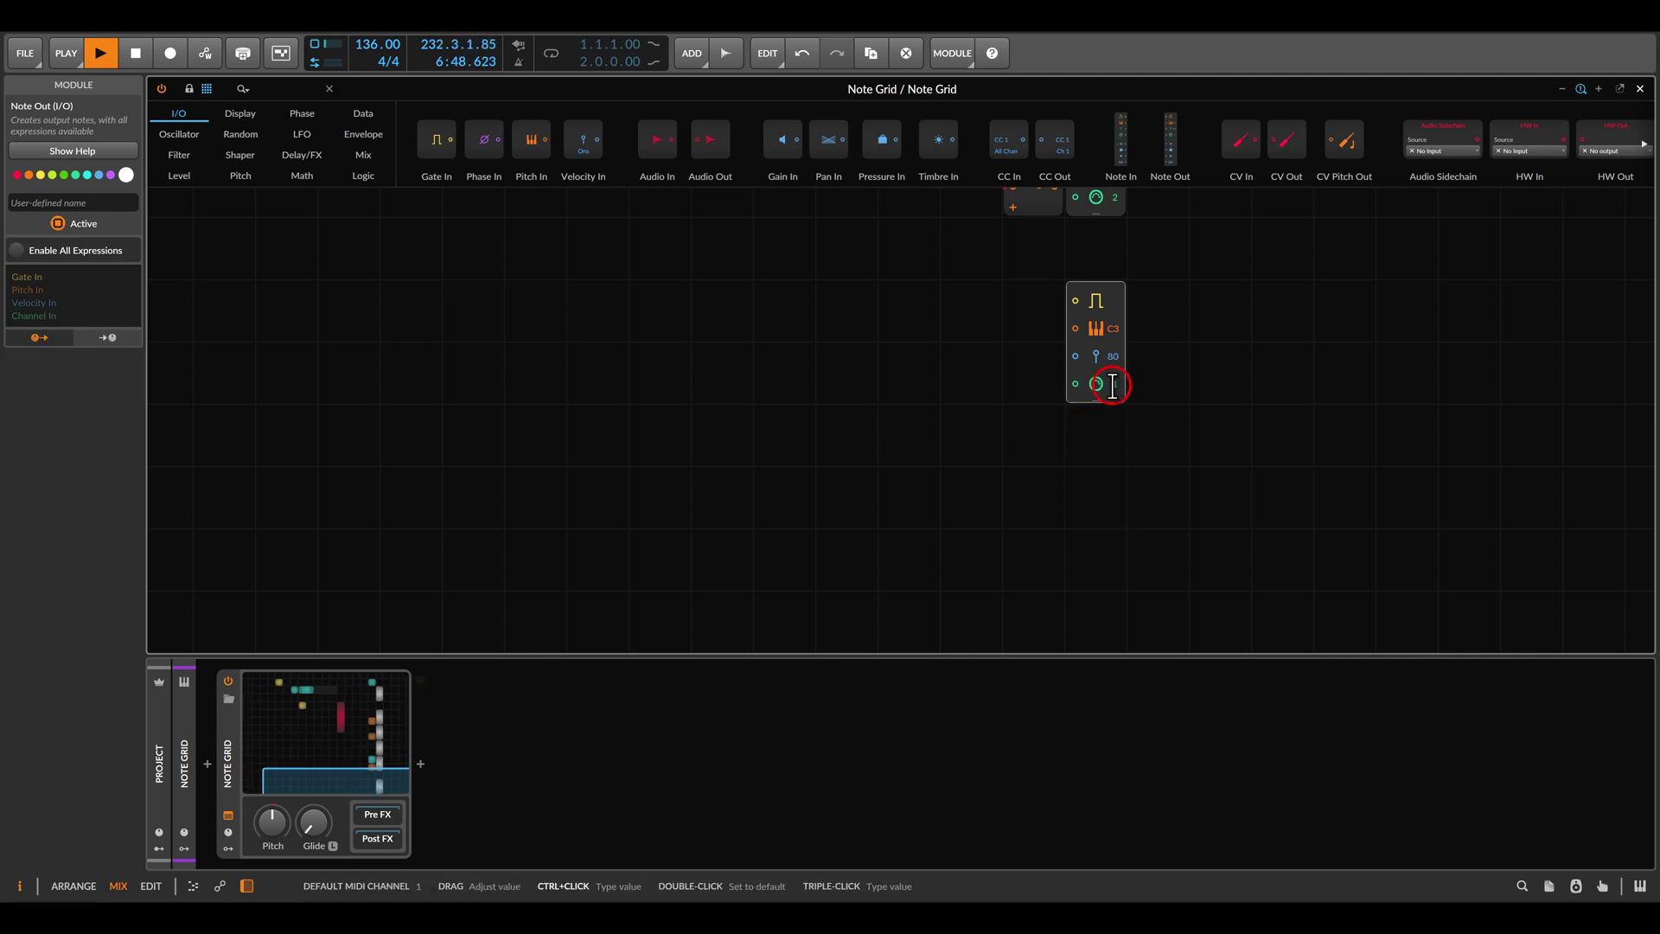
Step: Duplicate the new Note Out module directly below itself and set the default MIDI channel of both modules to 3
{"action": "key", "text": "ctrl+d"}
{"action": "left_click_drag", "start_coordinate": [1117, 387], "coordinate": [1115, 366]}
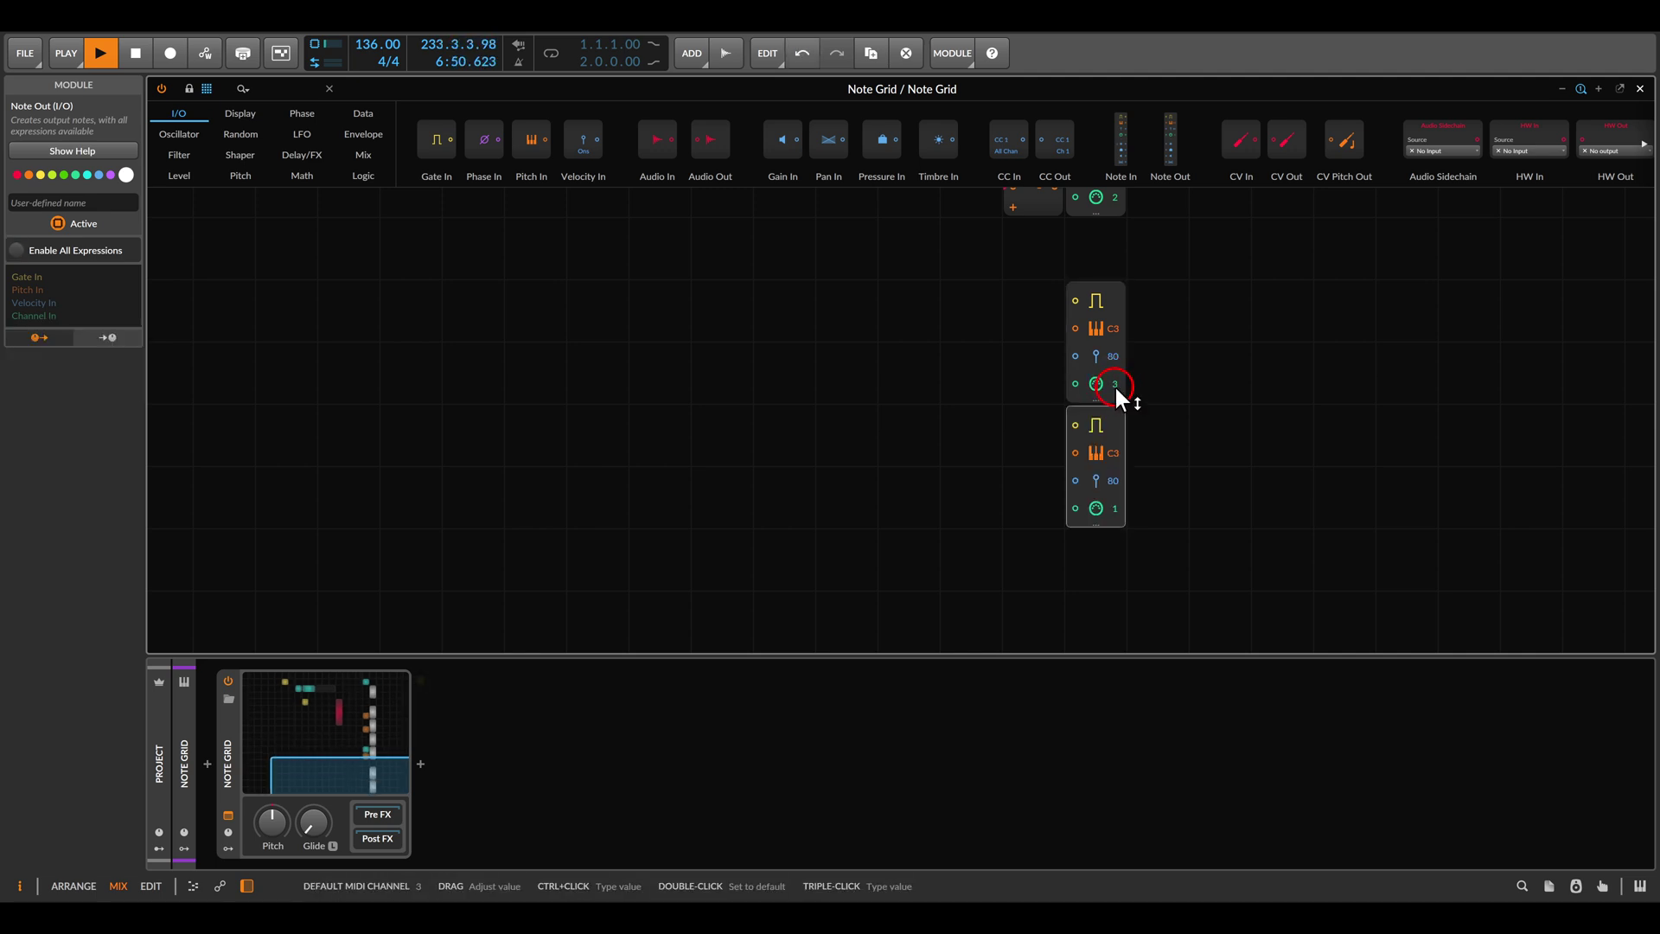
{"action": "left_click_drag", "start_coordinate": [1117, 507], "coordinate": [1119, 508]}
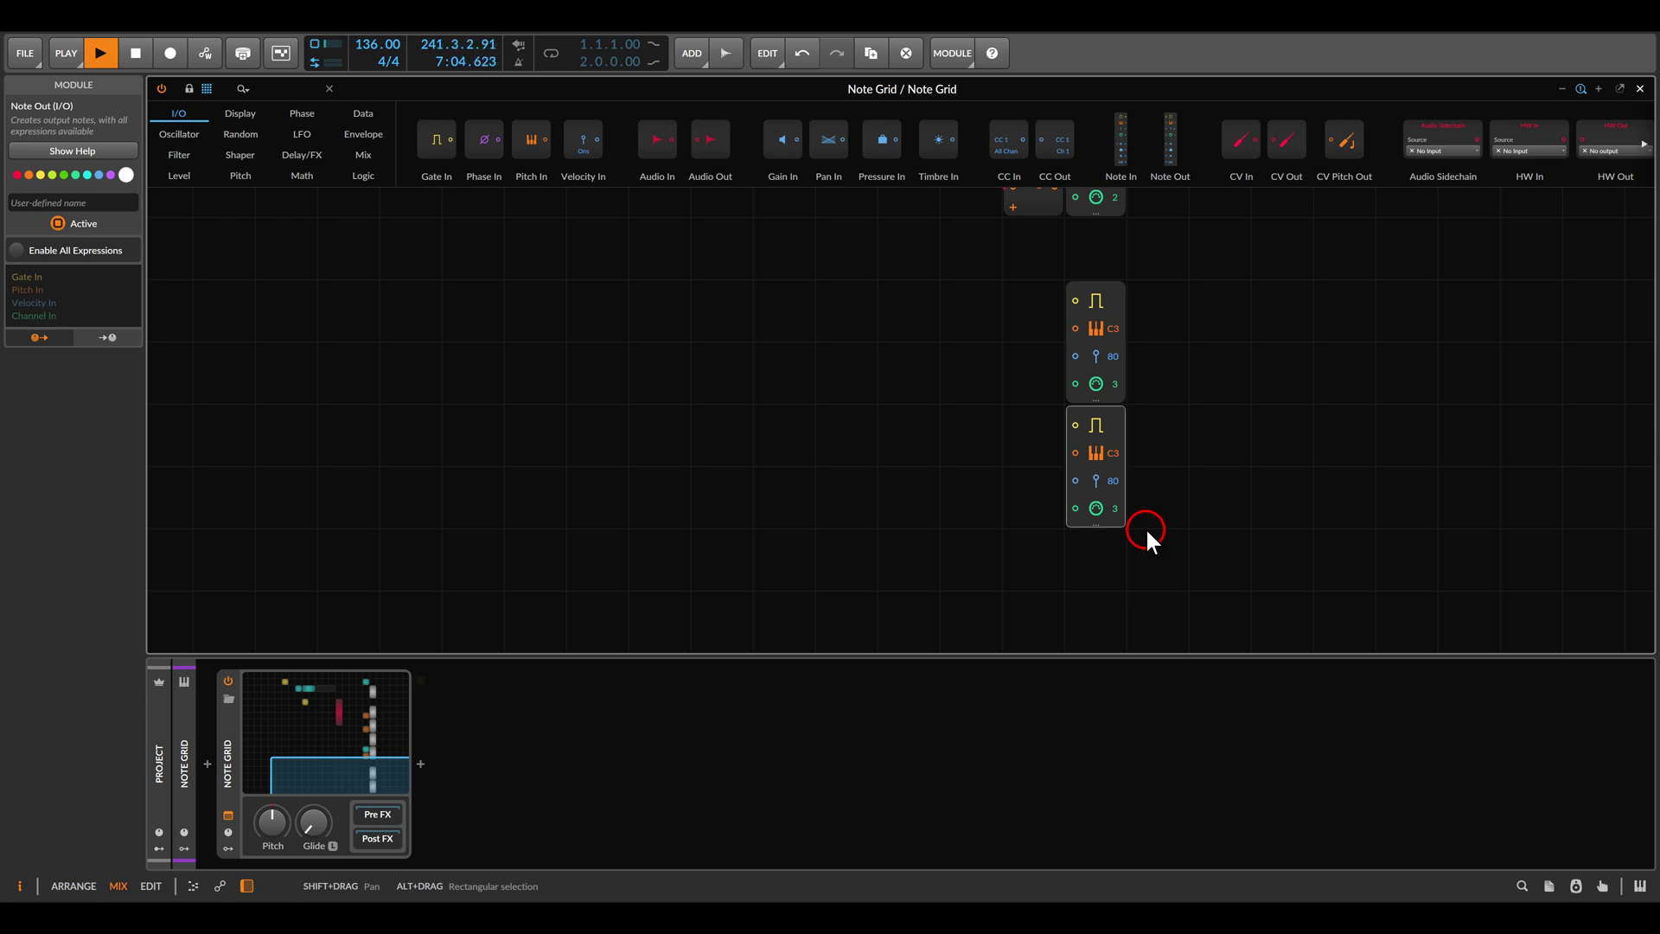
Step: Set the Shift Register to 6 out ports and connect its fifth and sixth outputs to the pitch inputs of the two channel 3 Note Outs
{"action": "key", "text": "minus"}
{"action": "left_click_drag", "start_coordinate": [886, 319], "coordinate": [1086, 537]}
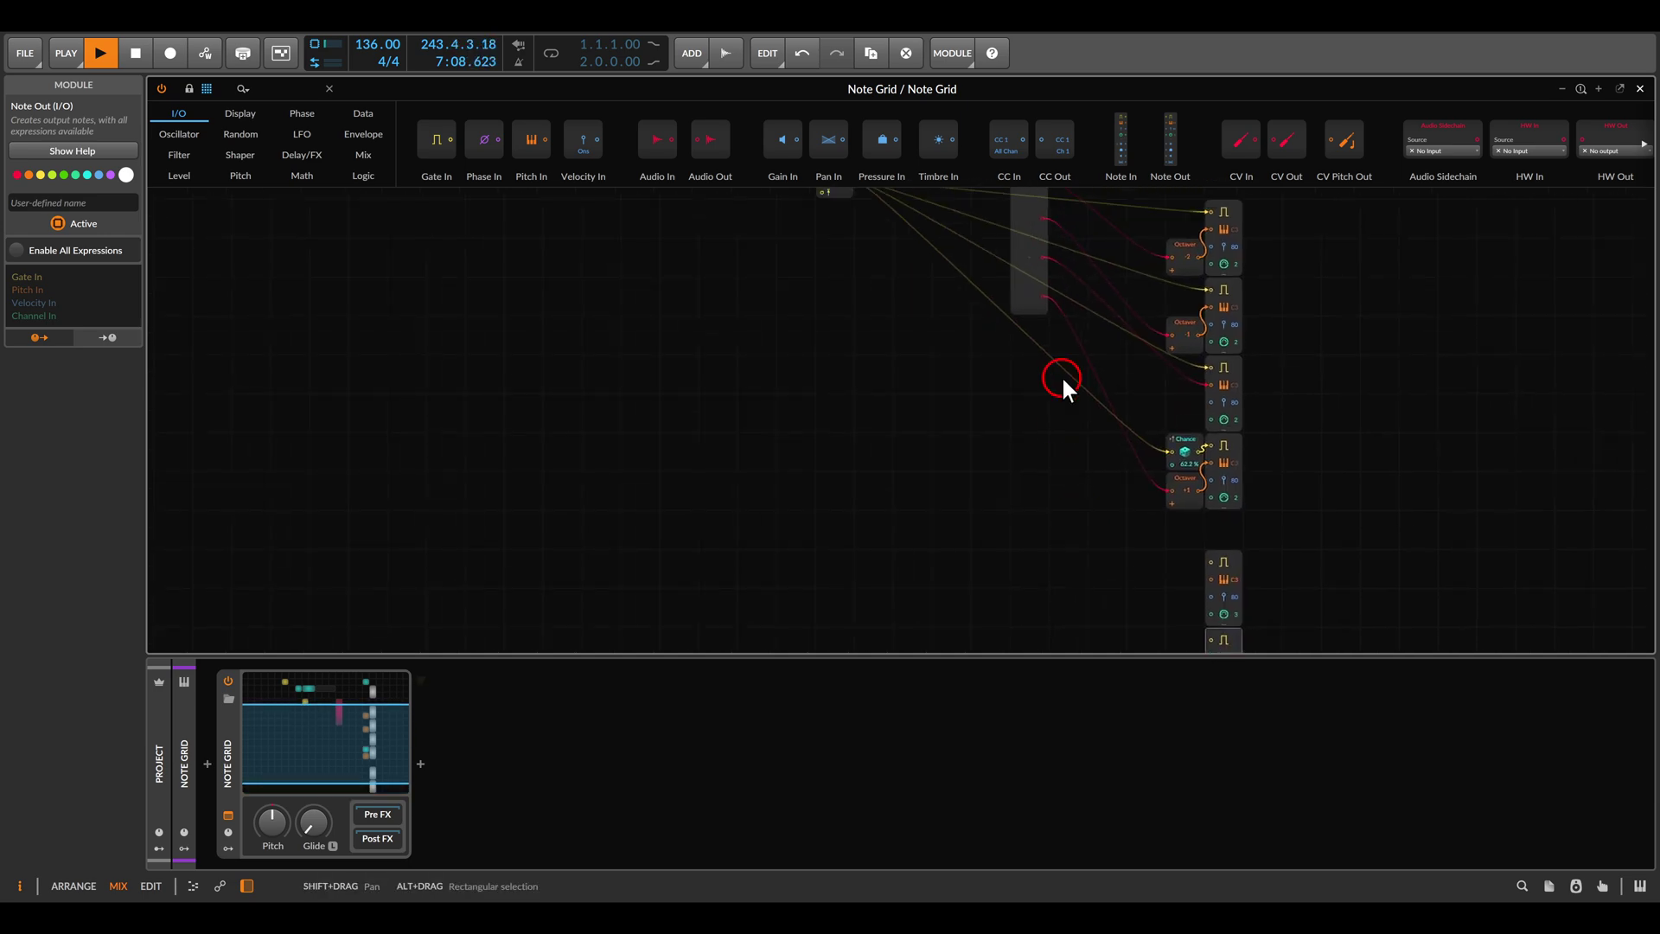
{"action": "left_click", "coordinate": [1029, 280]}
{"action": "scroll", "coordinate": [124, 251], "scroll_direction": "up", "scroll_amount": 2}
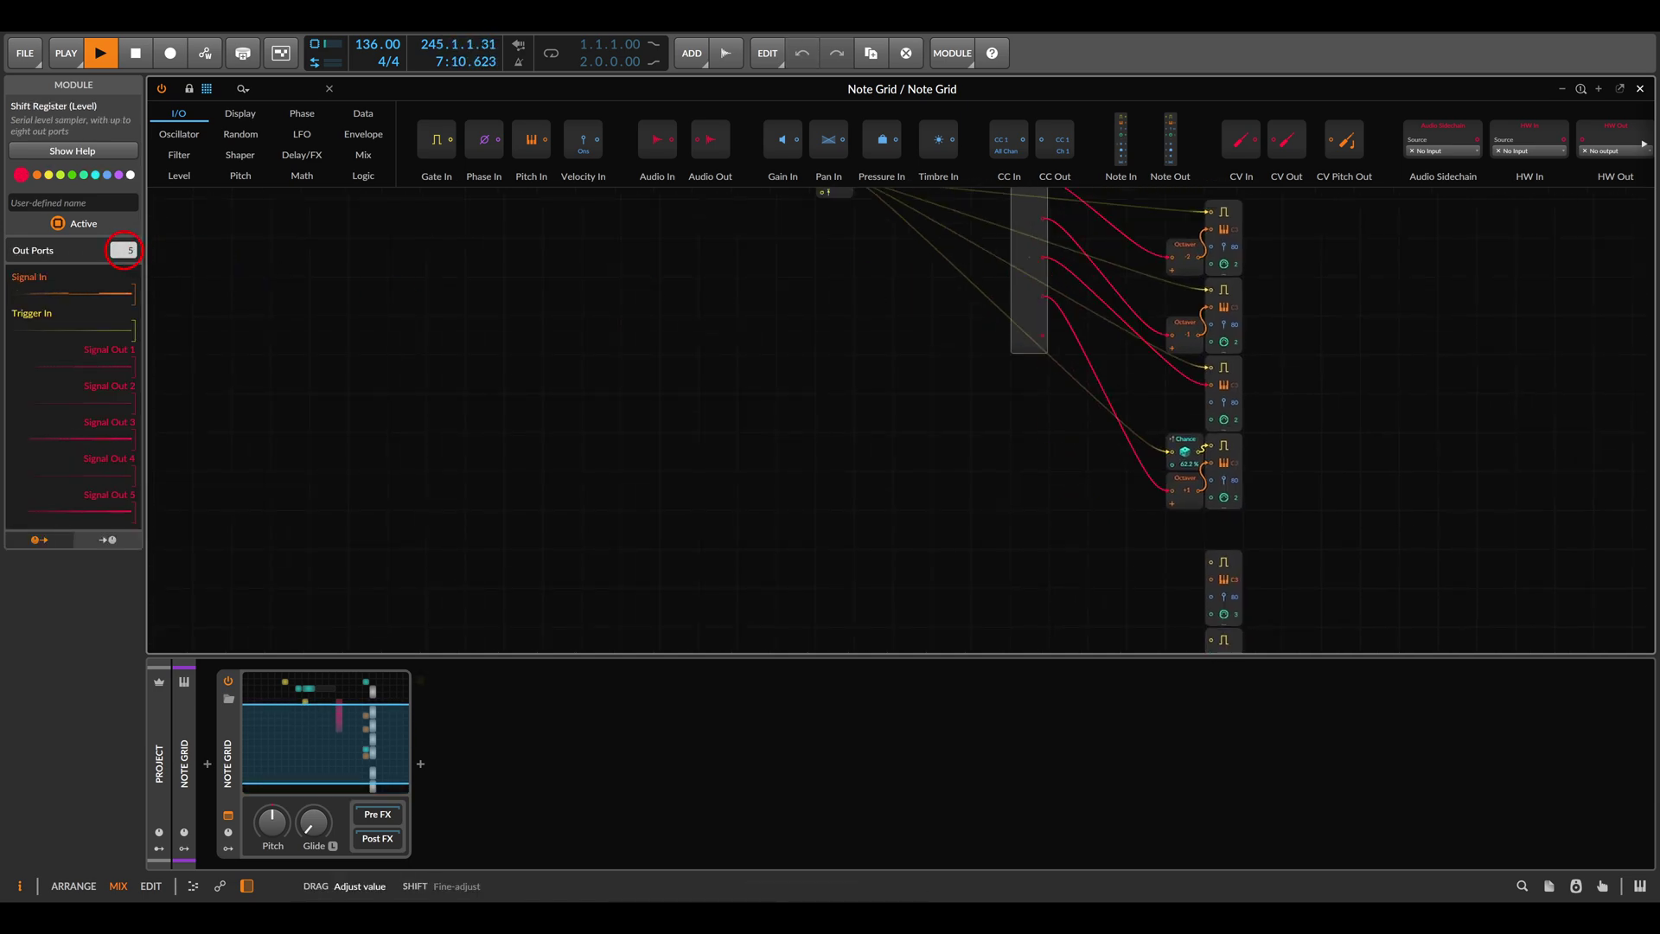
{"action": "left_click_drag", "start_coordinate": [1044, 477], "coordinate": [899, 381]}
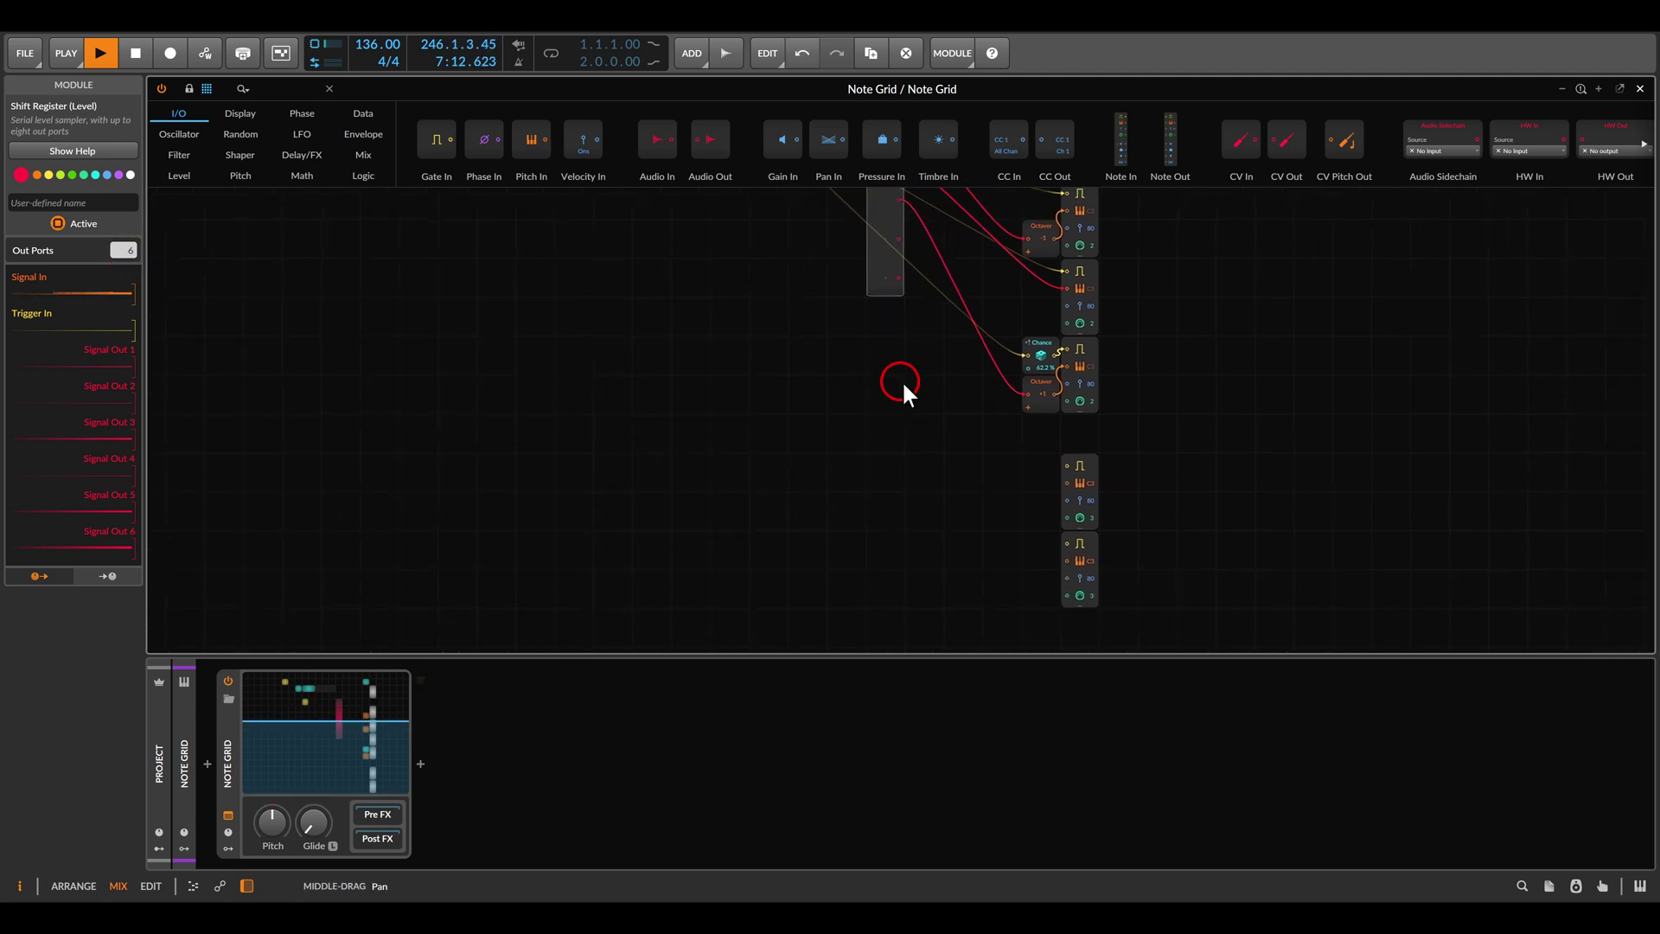
{"action": "left_click_drag", "start_coordinate": [895, 244], "coordinate": [1067, 482]}
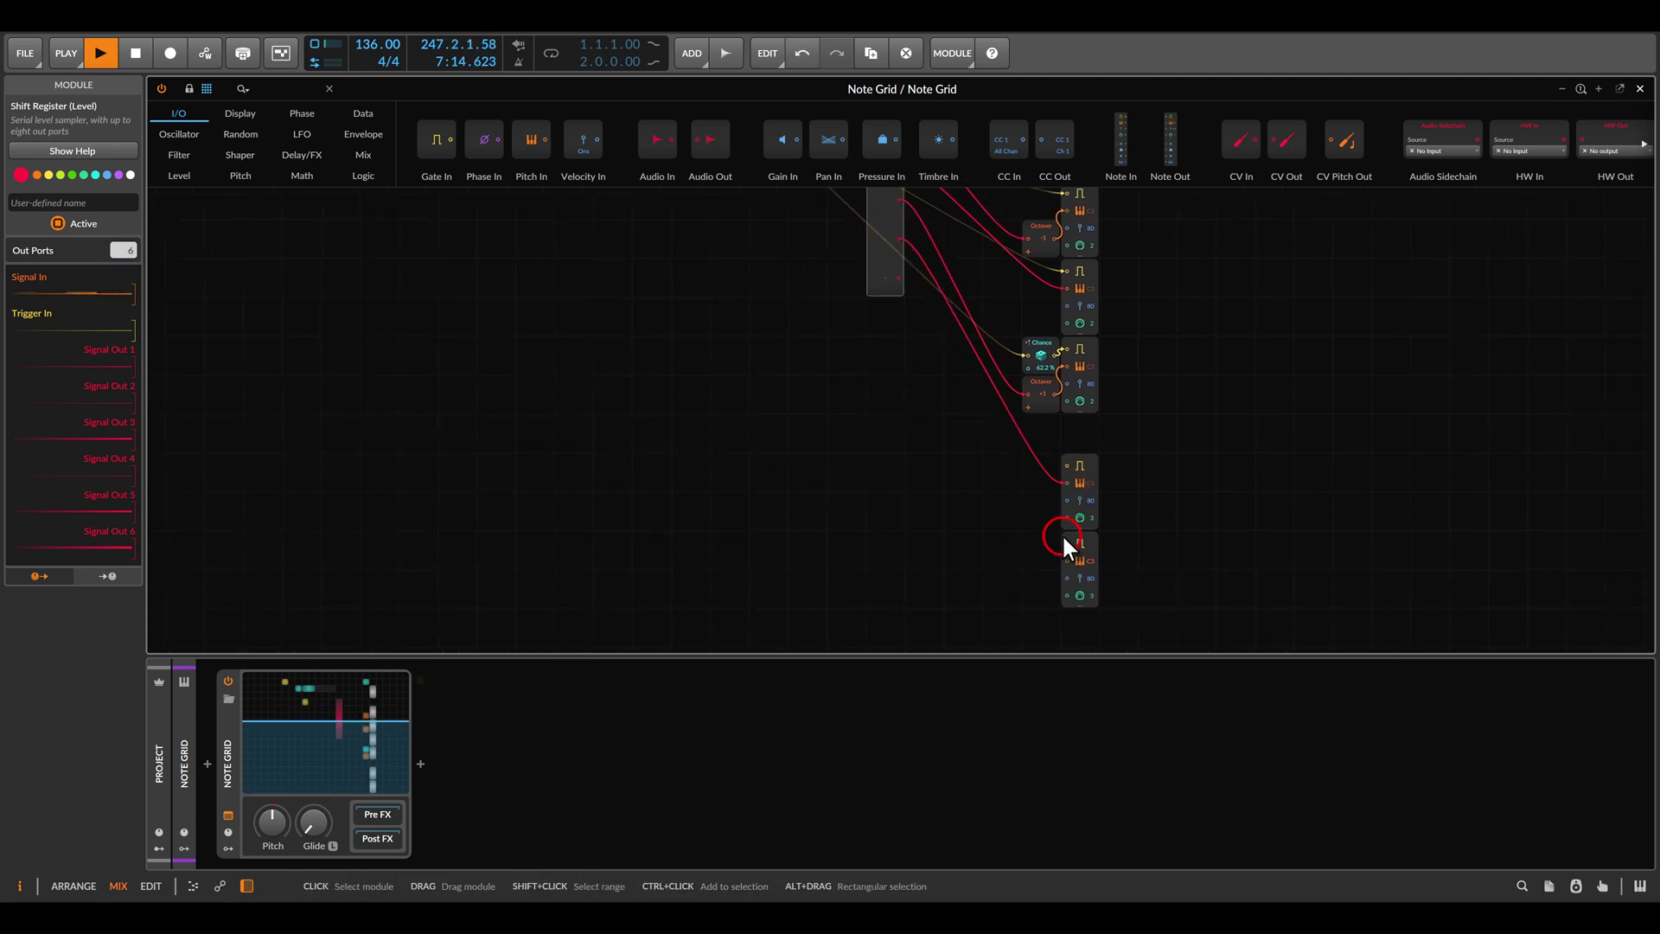
{"action": "left_click_drag", "start_coordinate": [1067, 559], "coordinate": [898, 279]}
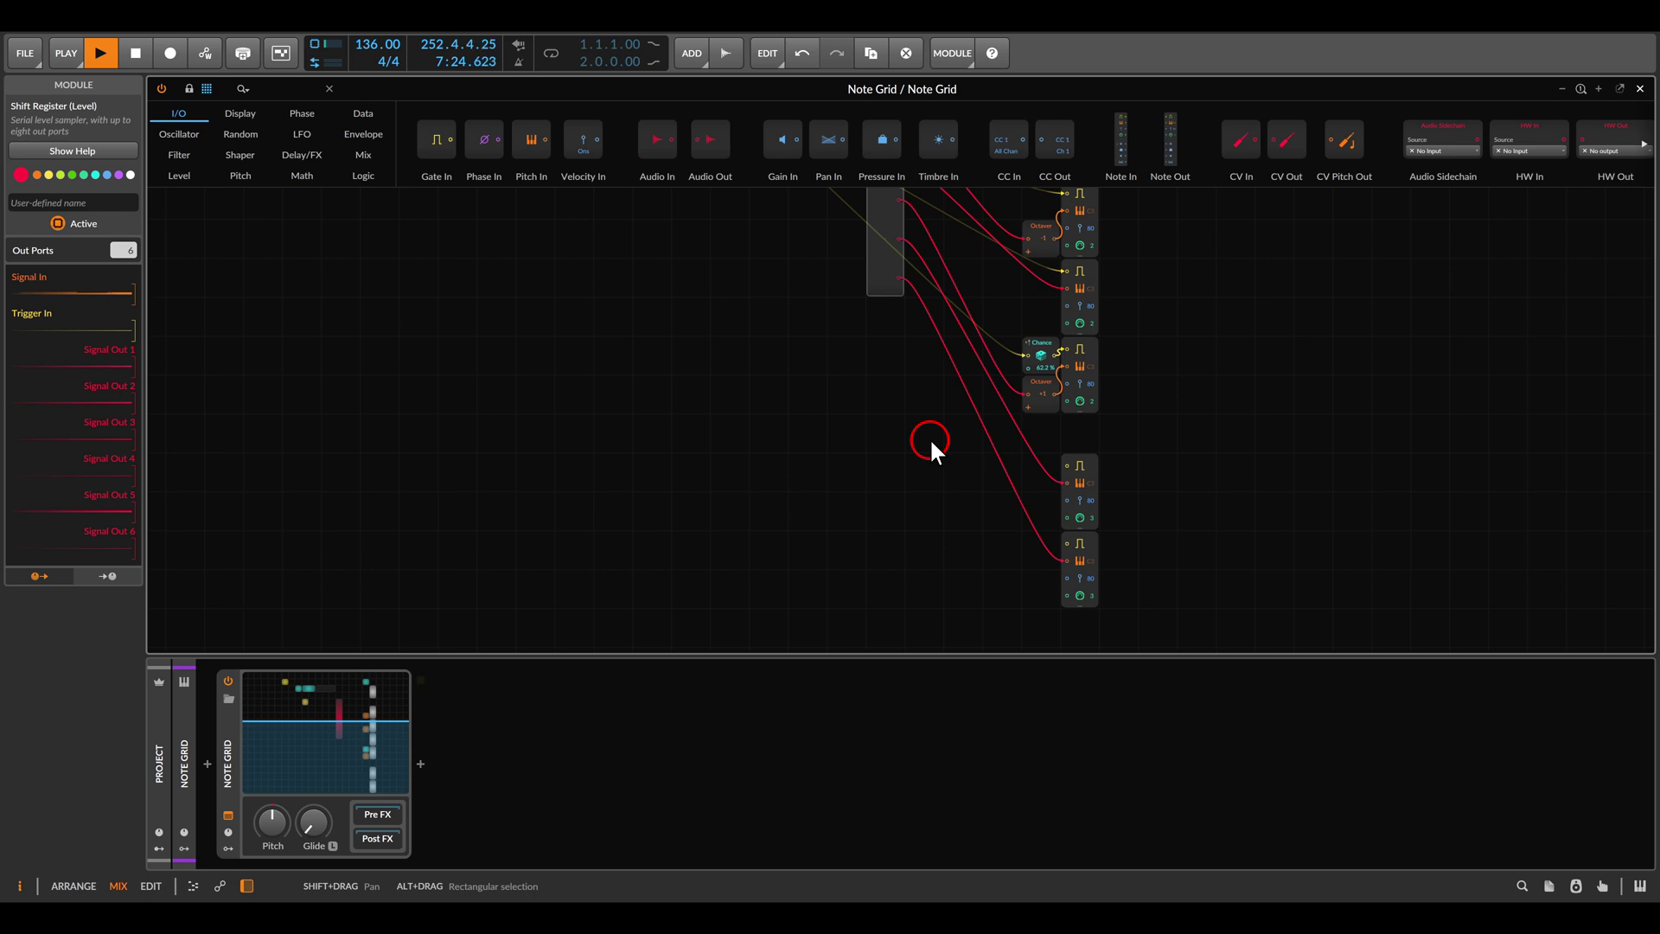
Step: Add a Gates module to the left of the channel 3 Note Outs and duplicate it directly below
{"action": "left_click", "coordinate": [356, 113]}
{"action": "left_click_drag", "start_coordinate": [454, 167], "coordinate": [899, 472]}
{"action": "scroll", "coordinate": [944, 548], "scroll_direction": "up", "scroll_amount": 2}
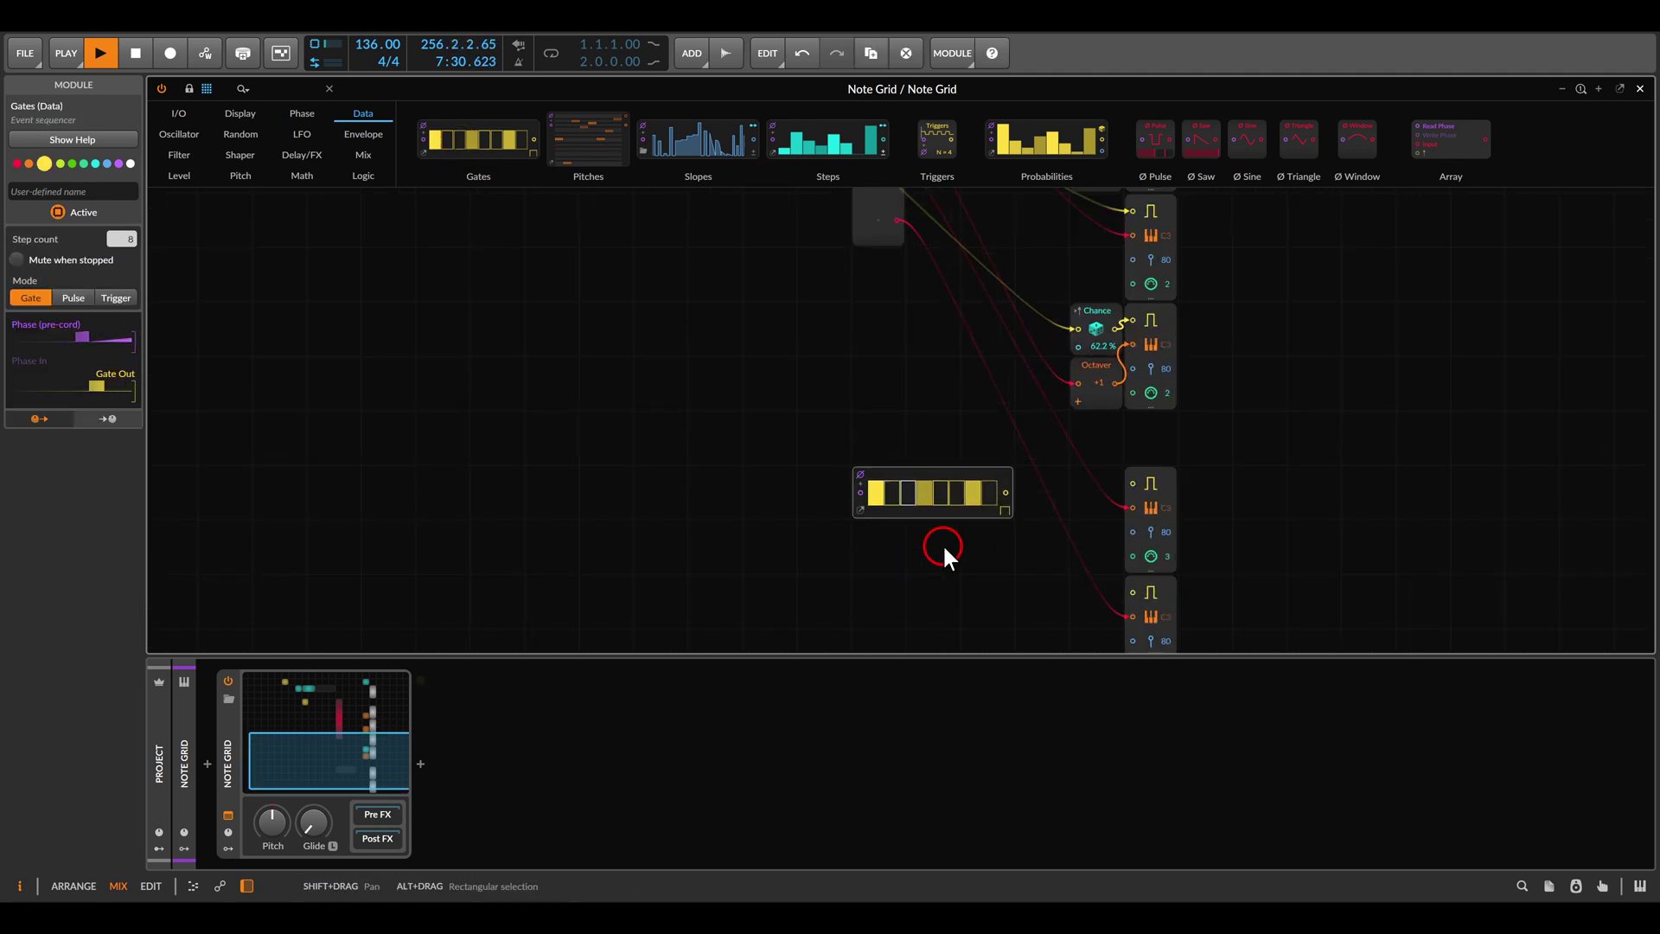
{"action": "left_click_drag", "start_coordinate": [944, 548], "coordinate": [845, 342]}
{"action": "key", "text": "ctrl+d"}
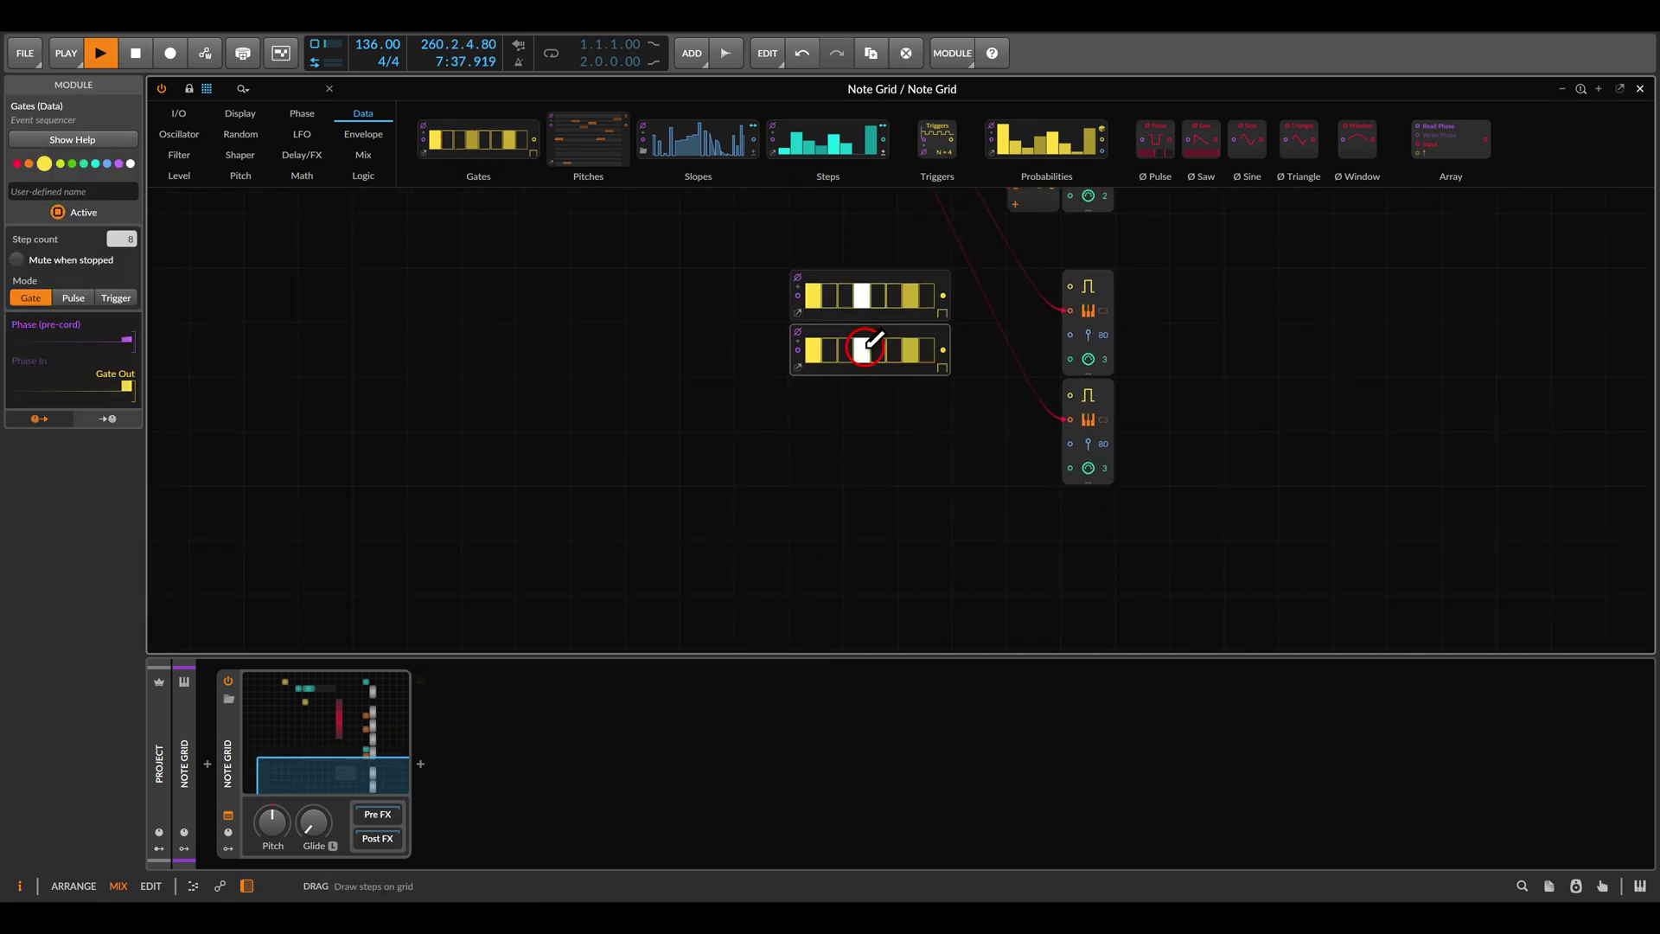
Step: Set the upper Gates module to 7 steps and the lower one to 5 steps
{"action": "left_click", "coordinate": [797, 312]}
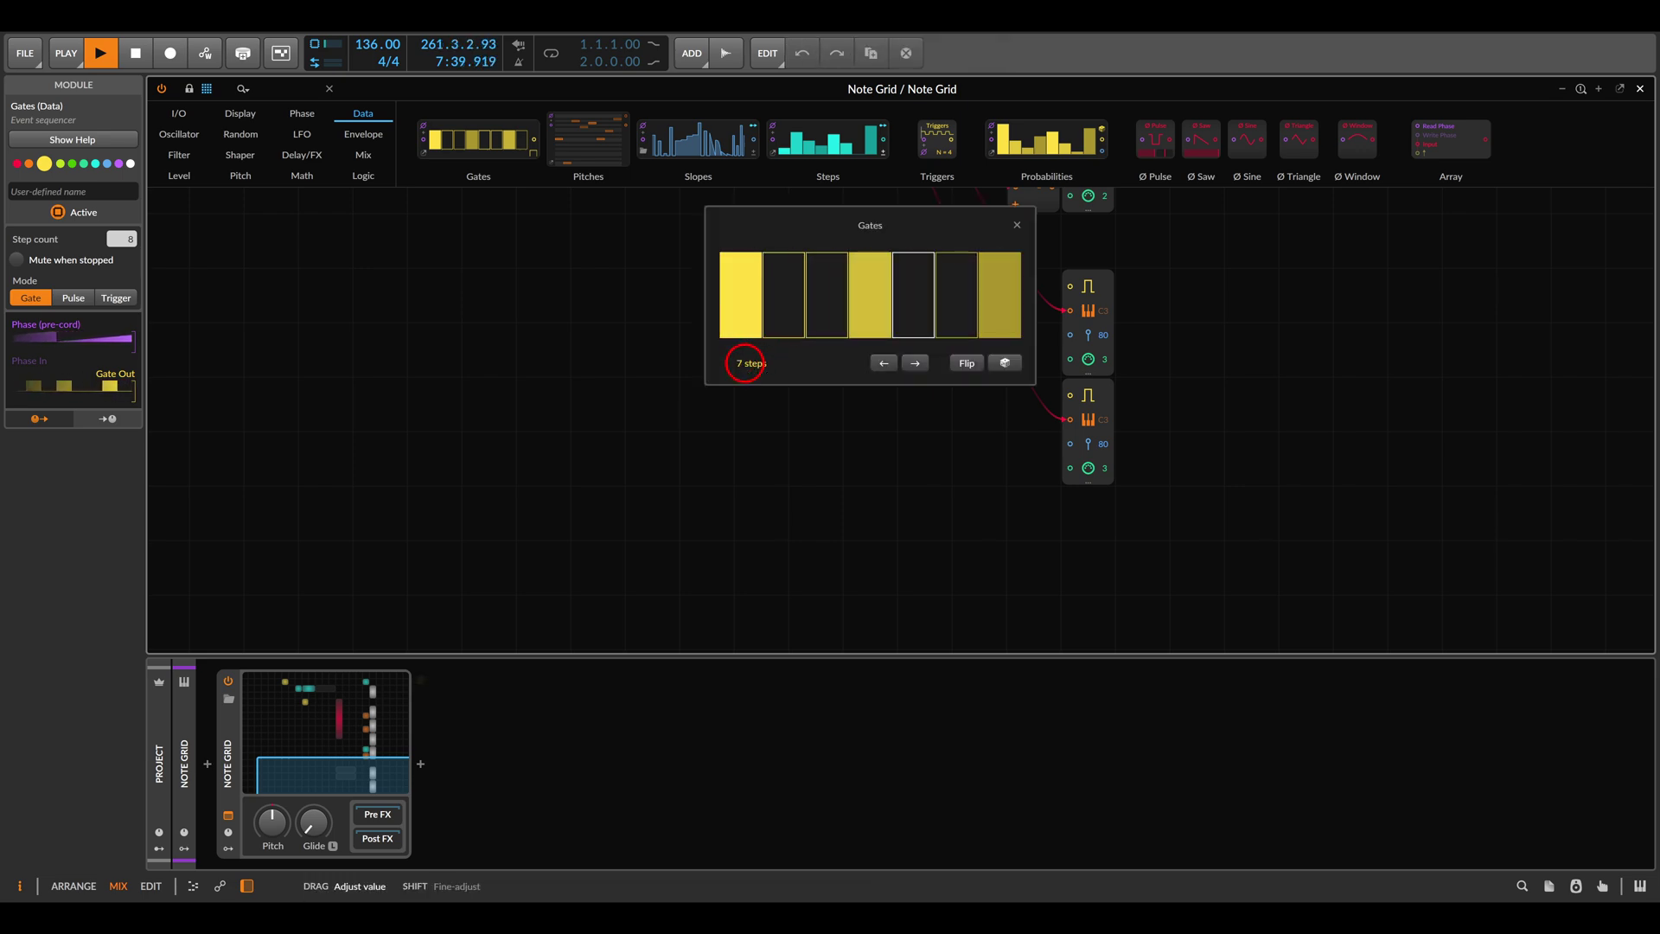
{"action": "left_click", "coordinate": [1017, 225]}
{"action": "left_click", "coordinate": [794, 379]}
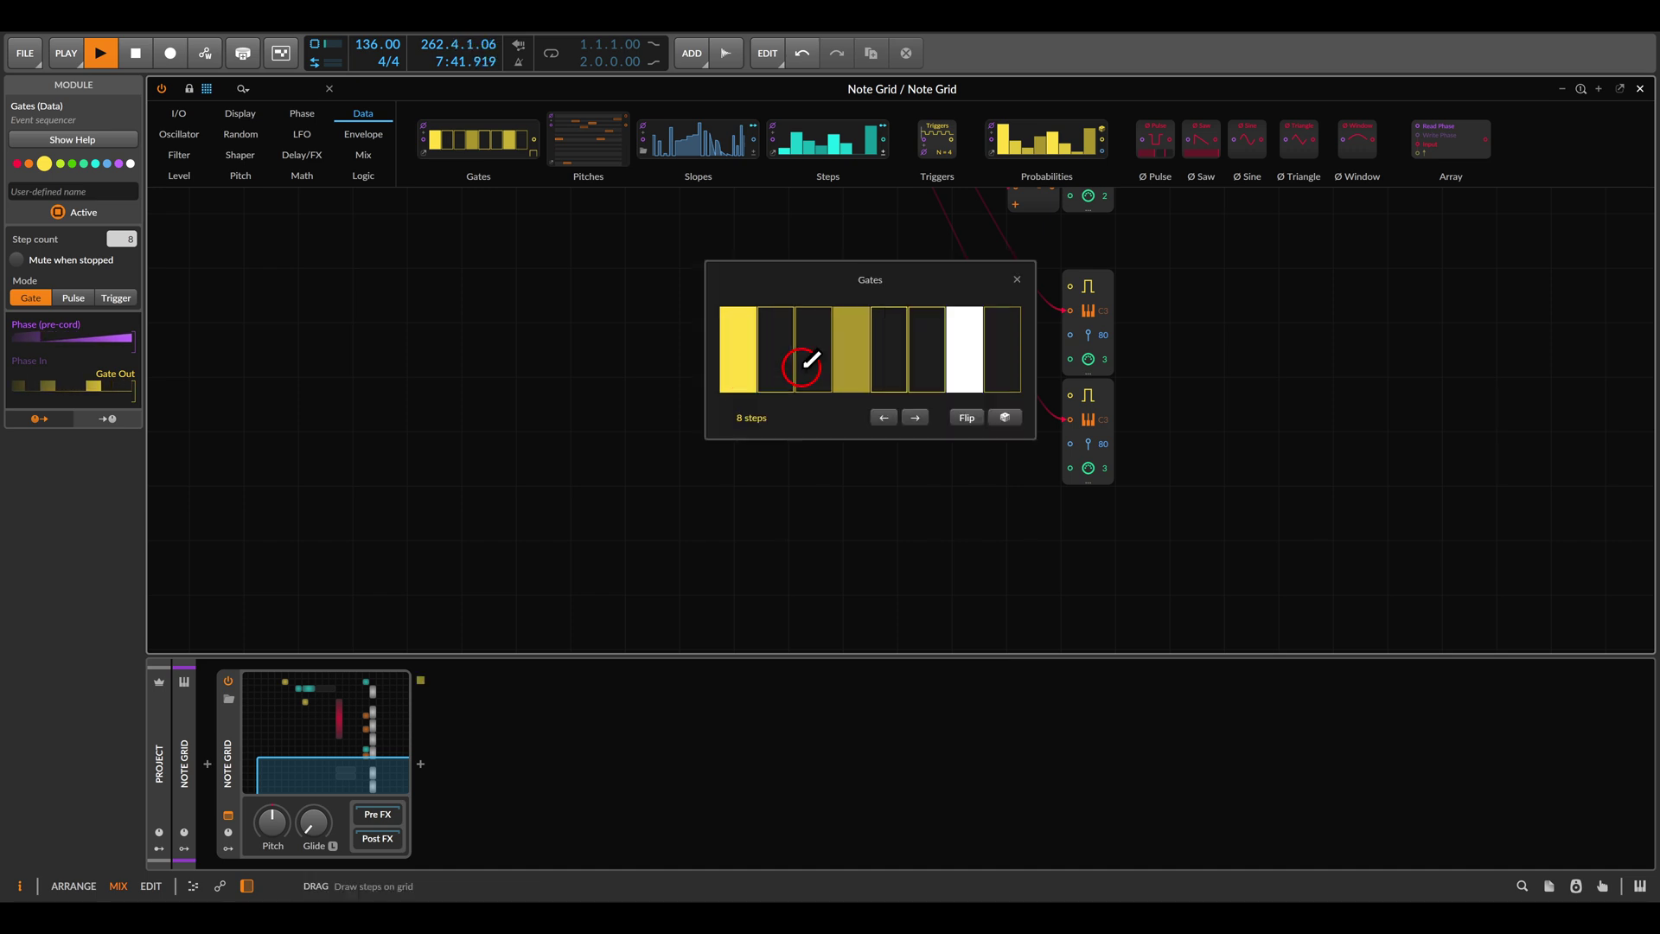
{"action": "left_click_drag", "start_coordinate": [744, 416], "coordinate": [747, 415]}
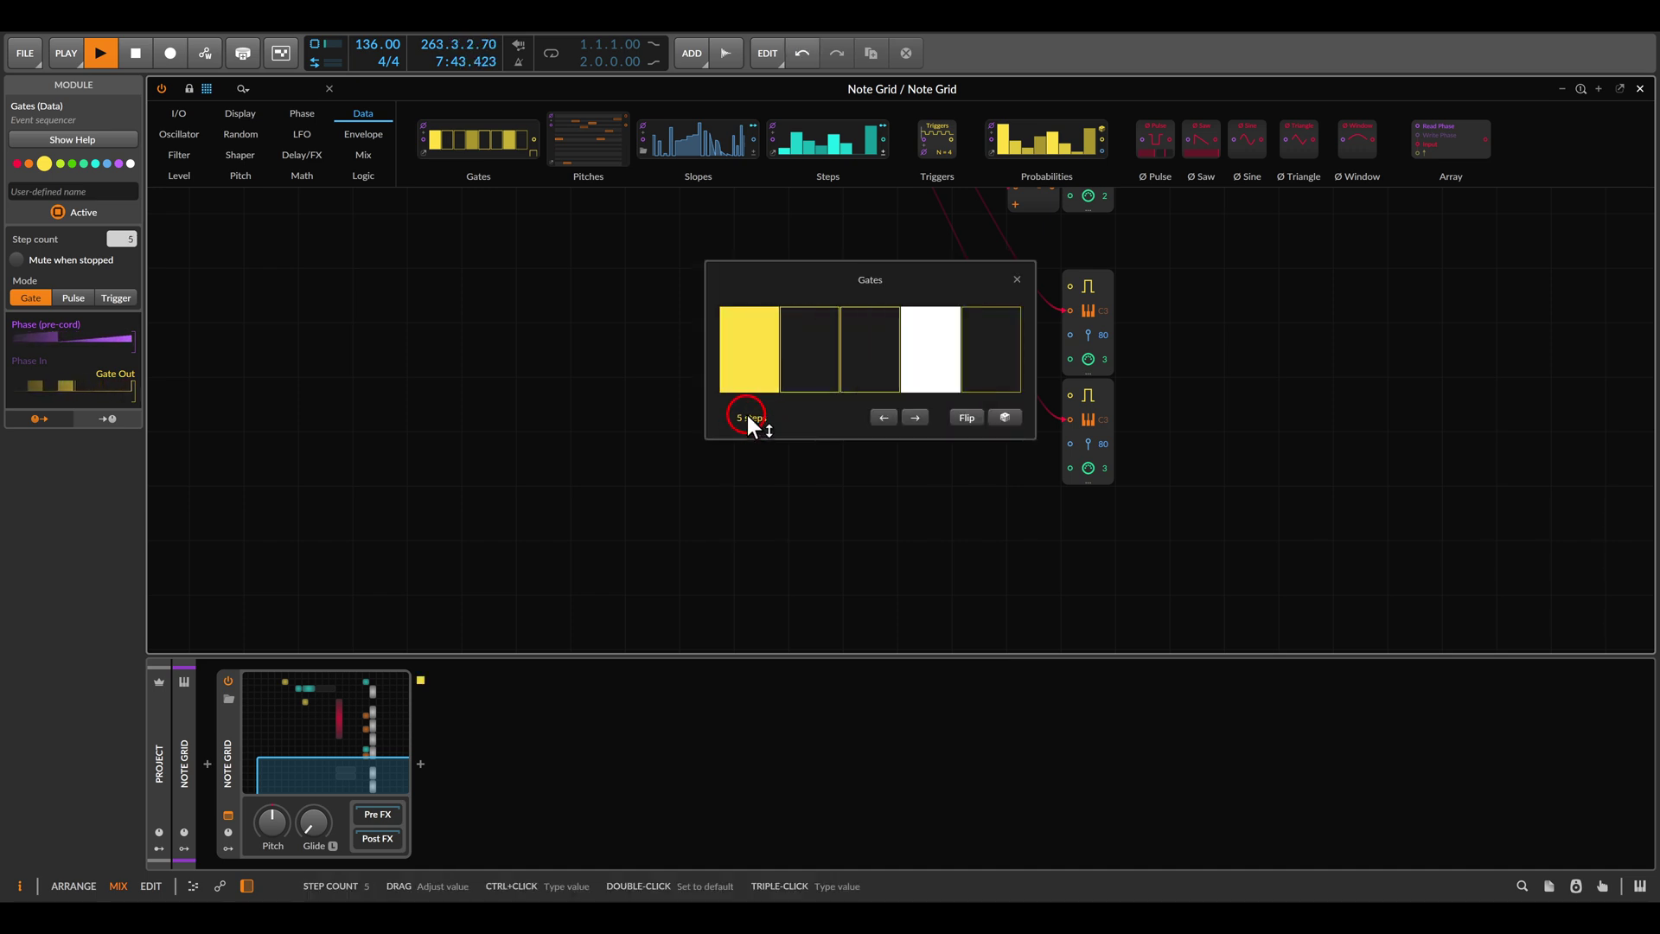
{"action": "left_click", "coordinate": [1016, 281]}
{"action": "scroll", "coordinate": [889, 340], "scroll_direction": "up", "scroll_amount": 2}
{"action": "left_click_drag", "start_coordinate": [862, 218], "coordinate": [871, 300]}
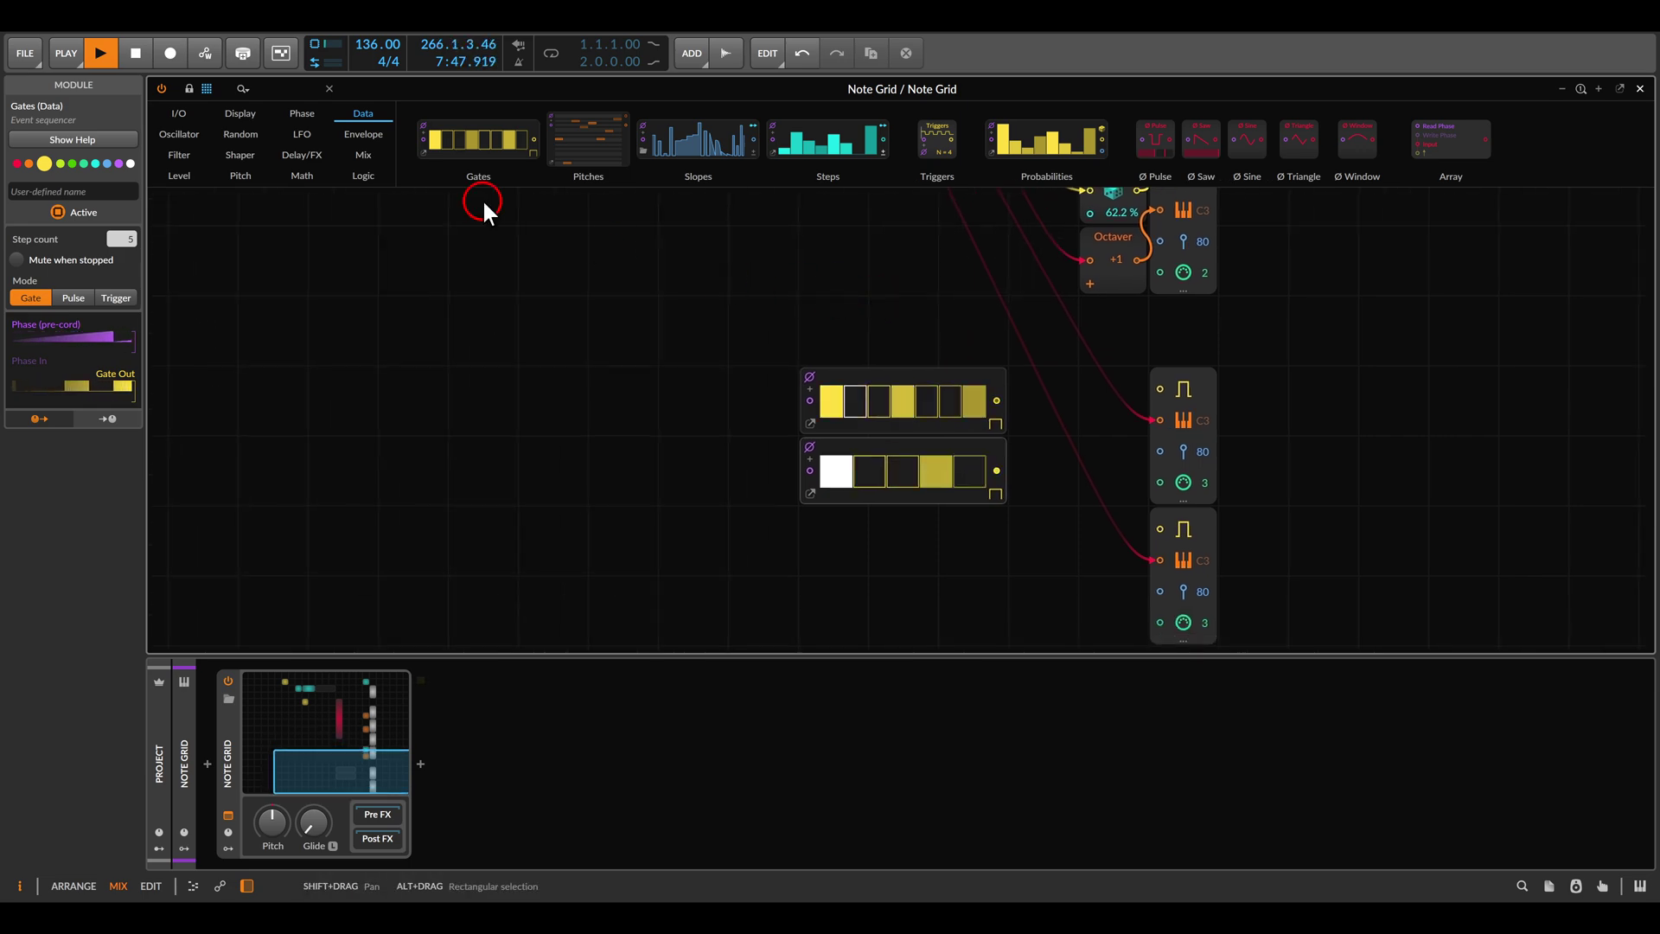
Step: Add Counter modules set to 7 and 5 before the two Gates, wire them to the phase inputs, and disable the Gates' device phase
{"action": "left_click", "coordinate": [300, 114]}
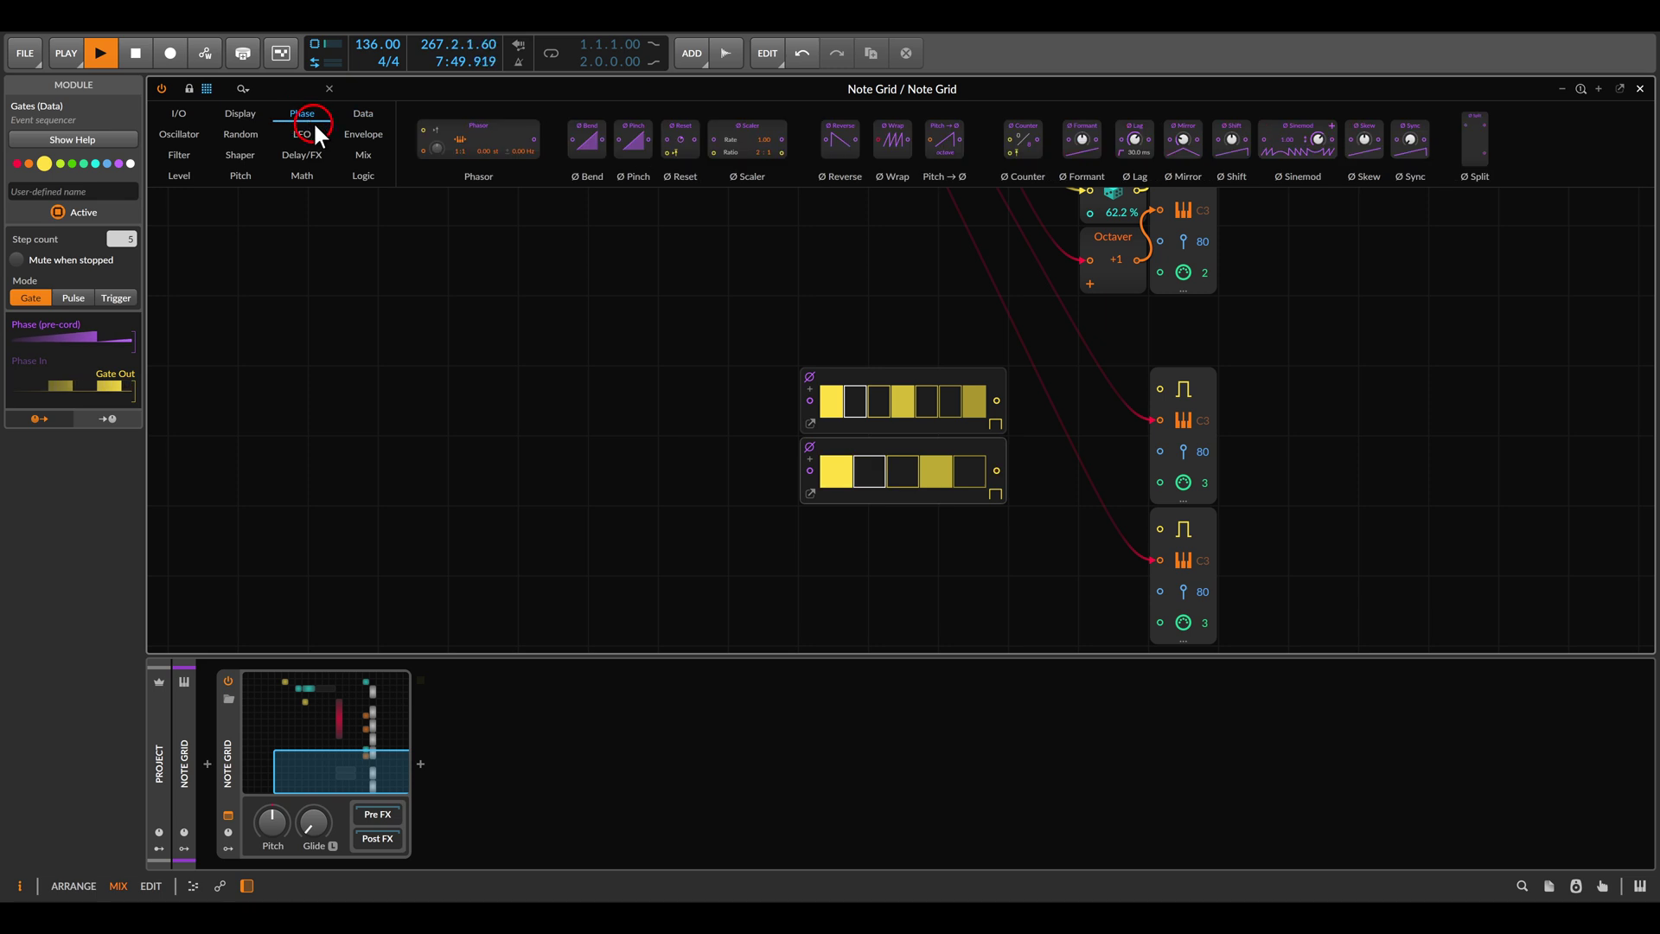
{"action": "left_click_drag", "start_coordinate": [1023, 140], "coordinate": [769, 500]}
{"action": "key", "text": "ctrl+d"}
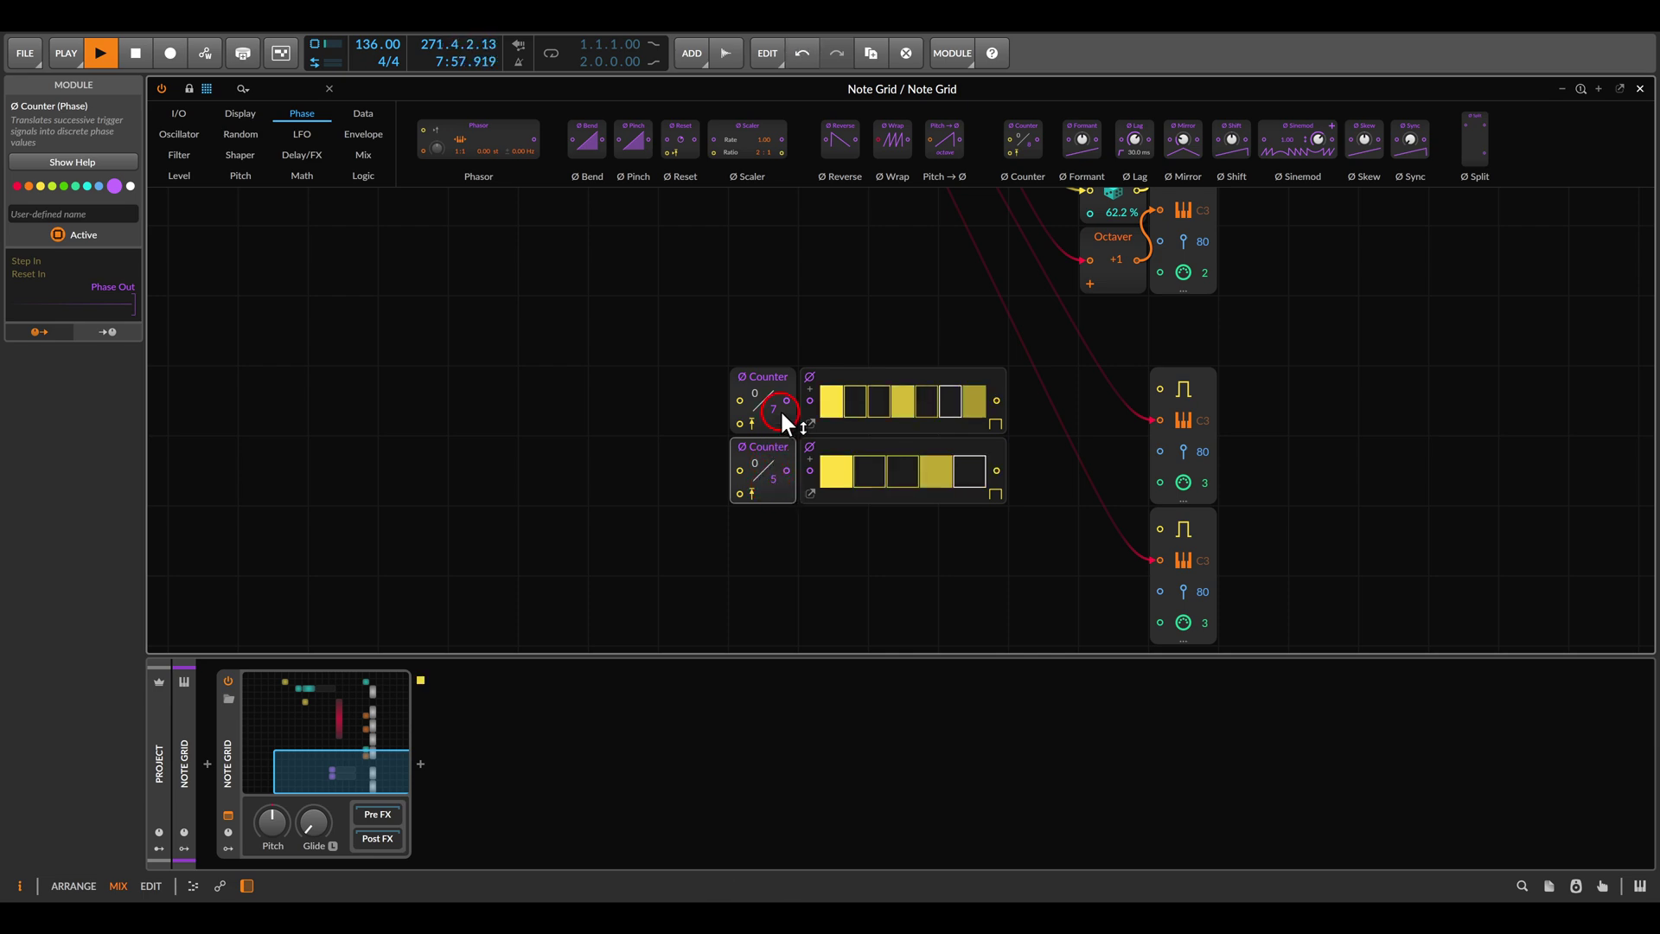
{"action": "left_click_drag", "start_coordinate": [785, 399], "coordinate": [805, 399]}
{"action": "left_click_drag", "start_coordinate": [787, 469], "coordinate": [809, 470]}
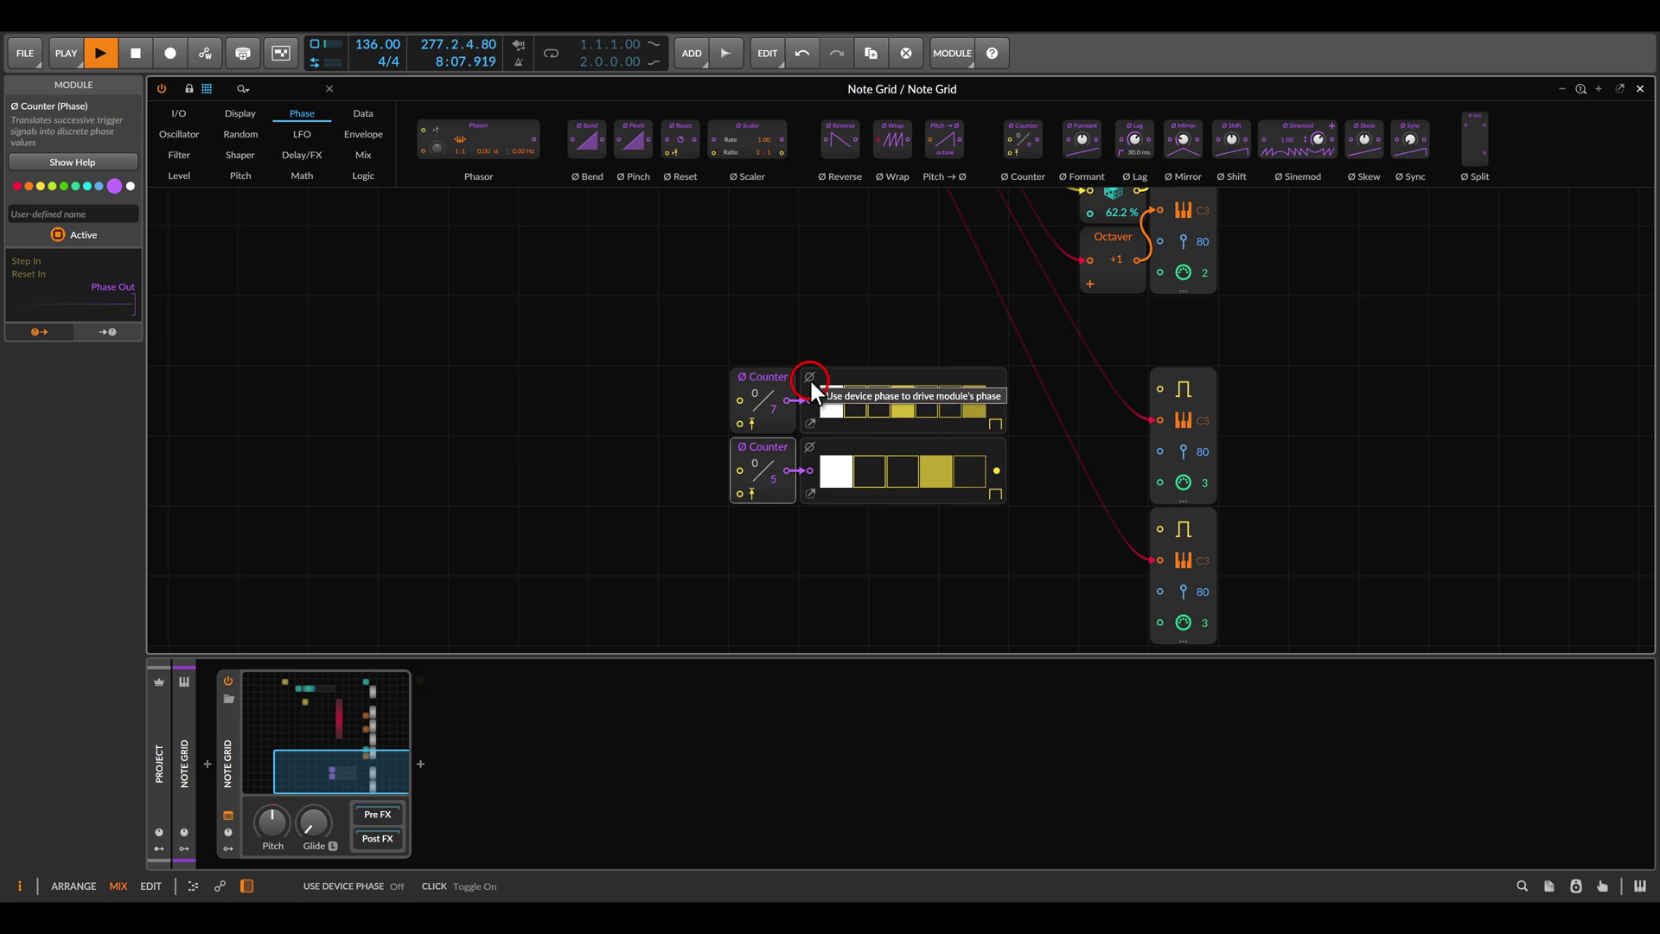
Step: Add a Triggers module with N = 16 before the Counters and connect its output to the step inputs of both
{"action": "left_click", "coordinate": [375, 115]}
{"action": "left_click_drag", "start_coordinate": [932, 150], "coordinate": [664, 374]}
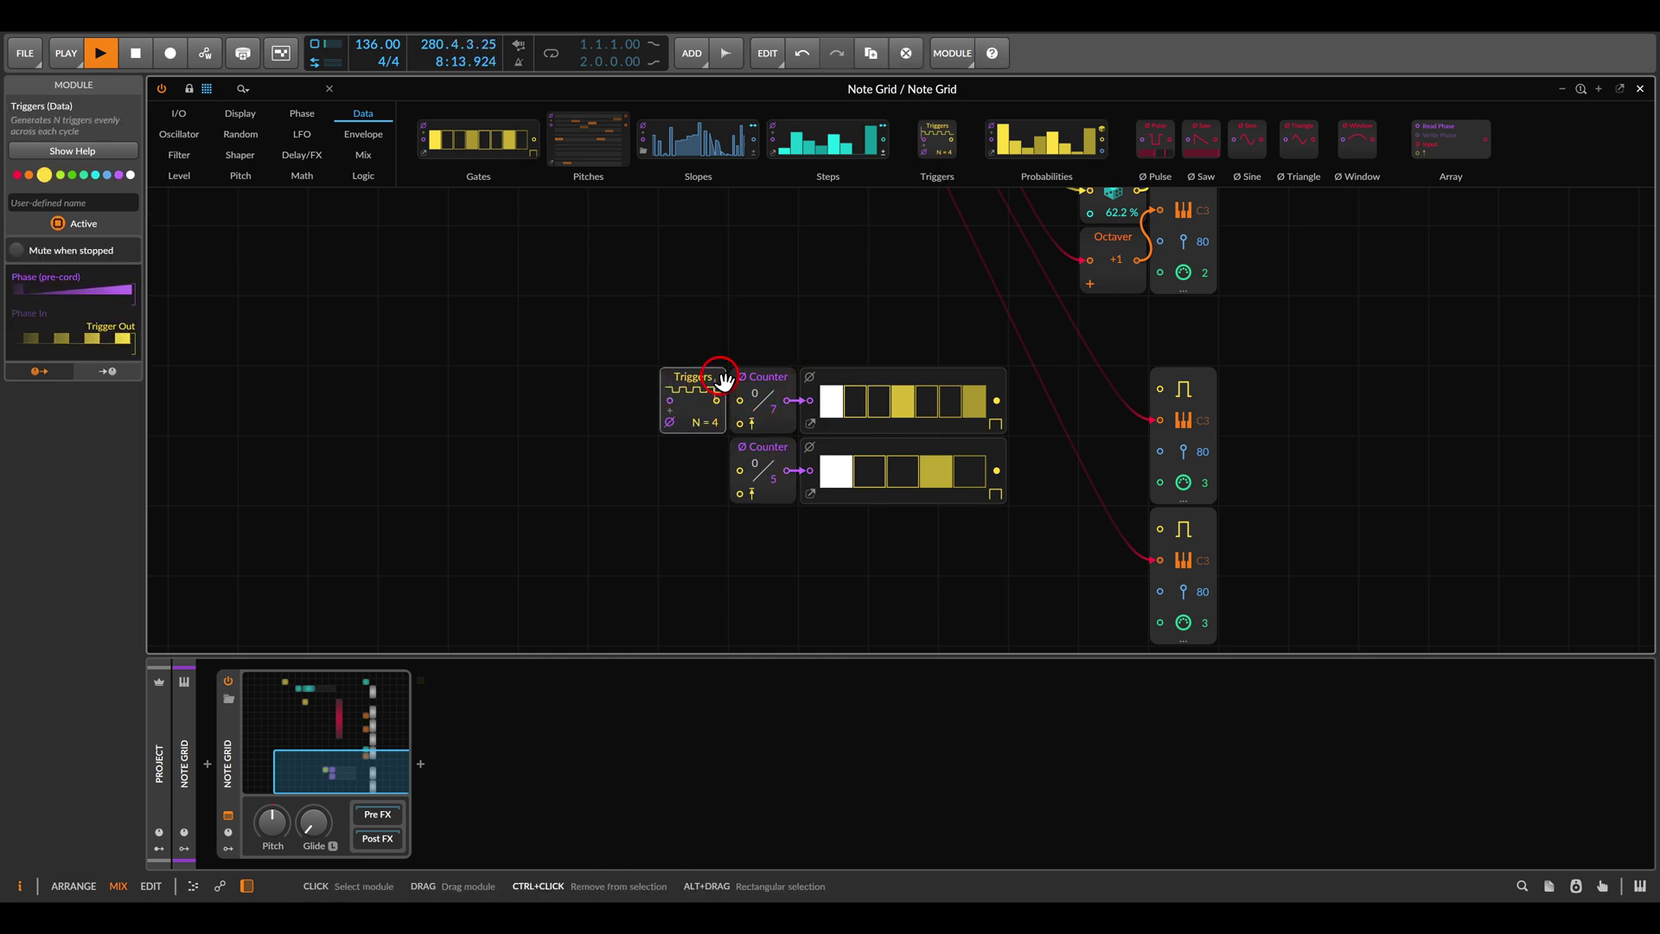
{"action": "scroll", "coordinate": [683, 302], "scroll_direction": "down", "scroll_amount": 3}
{"action": "left_click_drag", "start_coordinate": [639, 225], "coordinate": [870, 685]}
{"action": "scroll", "coordinate": [785, 419], "scroll_direction": "up", "scroll_amount": 3}
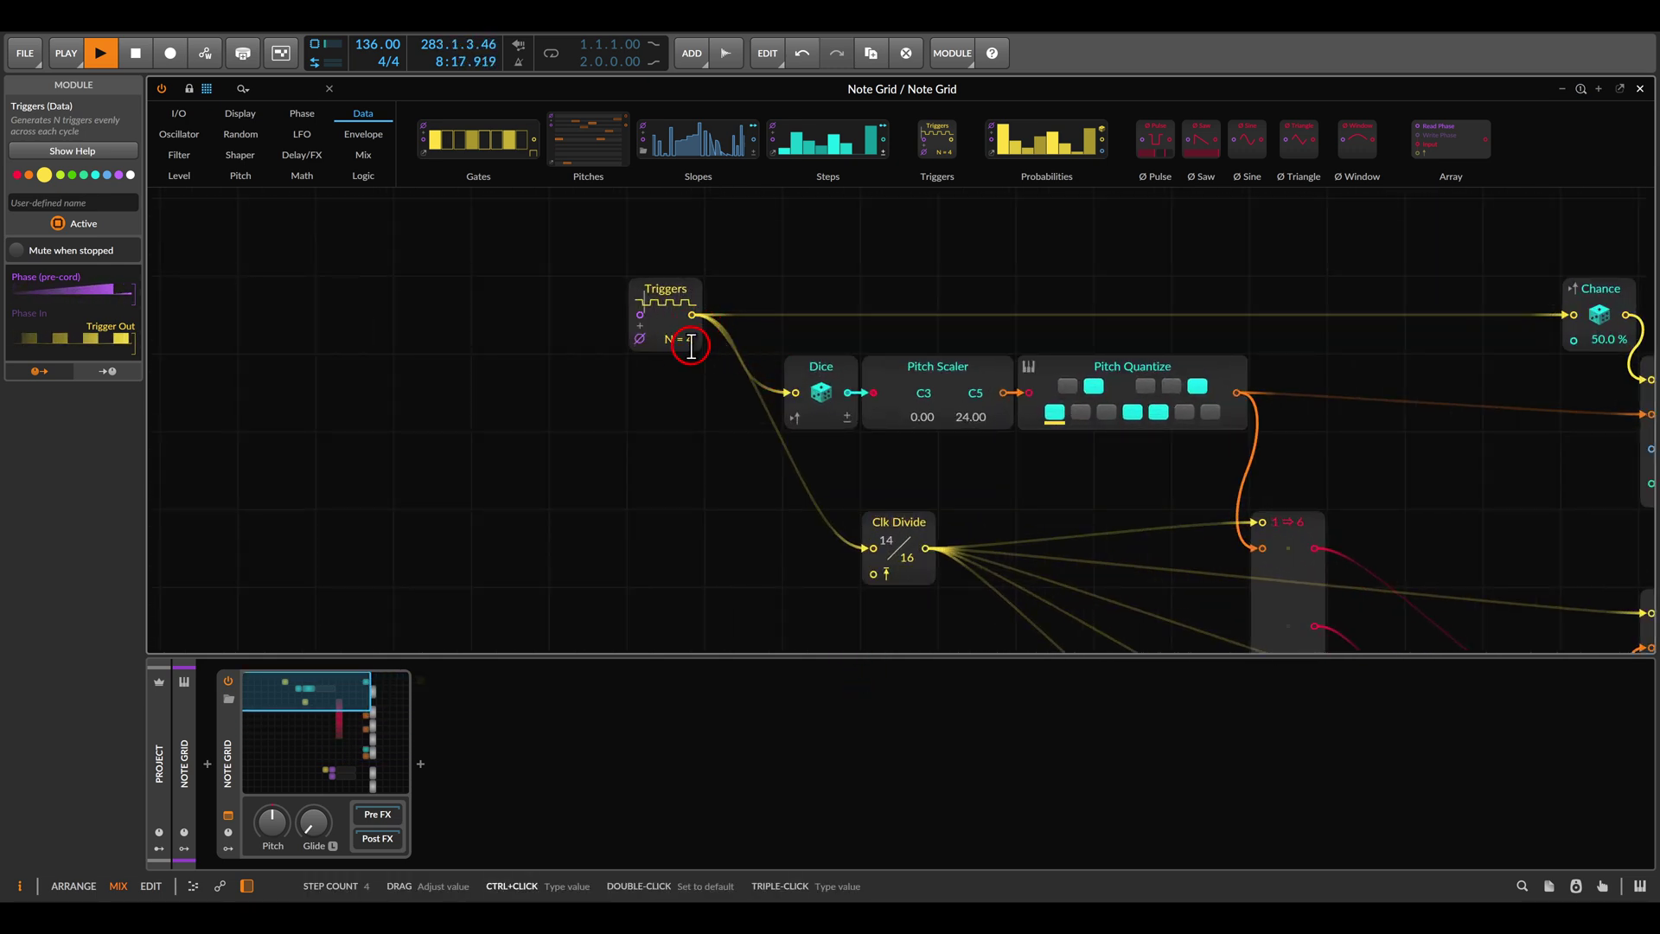
{"action": "scroll", "coordinate": [709, 395], "scroll_direction": "down", "scroll_amount": 2}
{"action": "left_click_drag", "start_coordinate": [789, 536], "coordinate": [611, 240]}
{"action": "left_click_drag", "start_coordinate": [744, 481], "coordinate": [649, 270]}
{"action": "scroll", "coordinate": [799, 496], "scroll_direction": "up", "scroll_amount": 2}
{"action": "scroll", "coordinate": [799, 496], "scroll_direction": "up", "scroll_amount": 1}
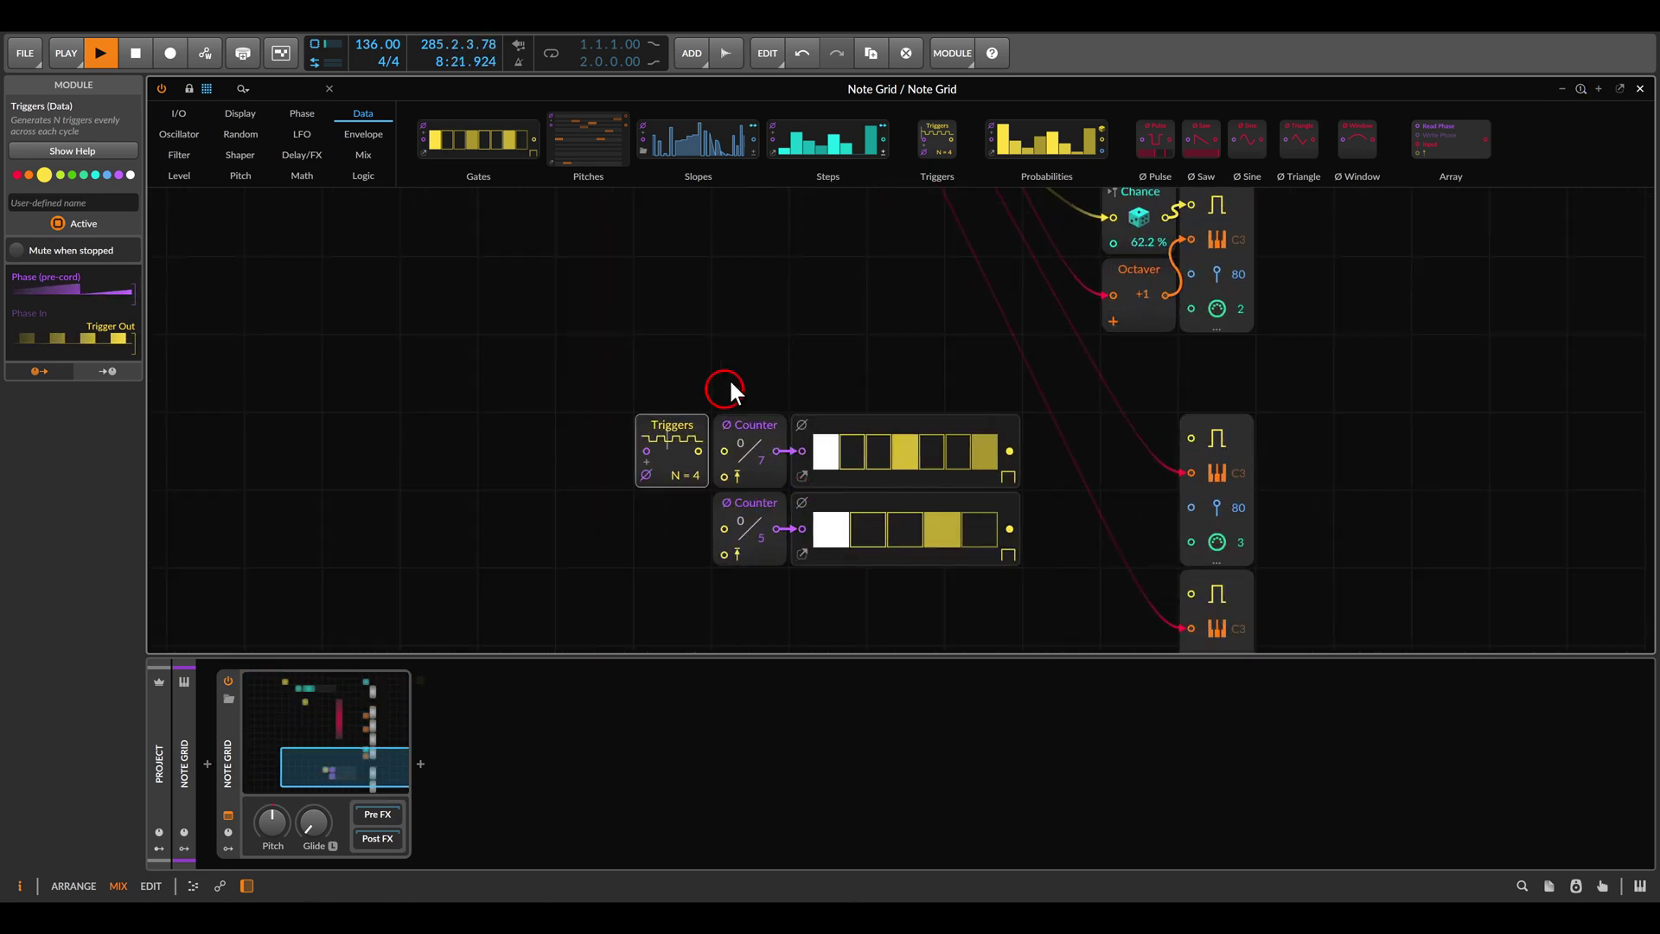
{"action": "left_click_drag", "start_coordinate": [727, 389], "coordinate": [744, 295]}
{"action": "left_click_drag", "start_coordinate": [713, 384], "coordinate": [743, 435]}
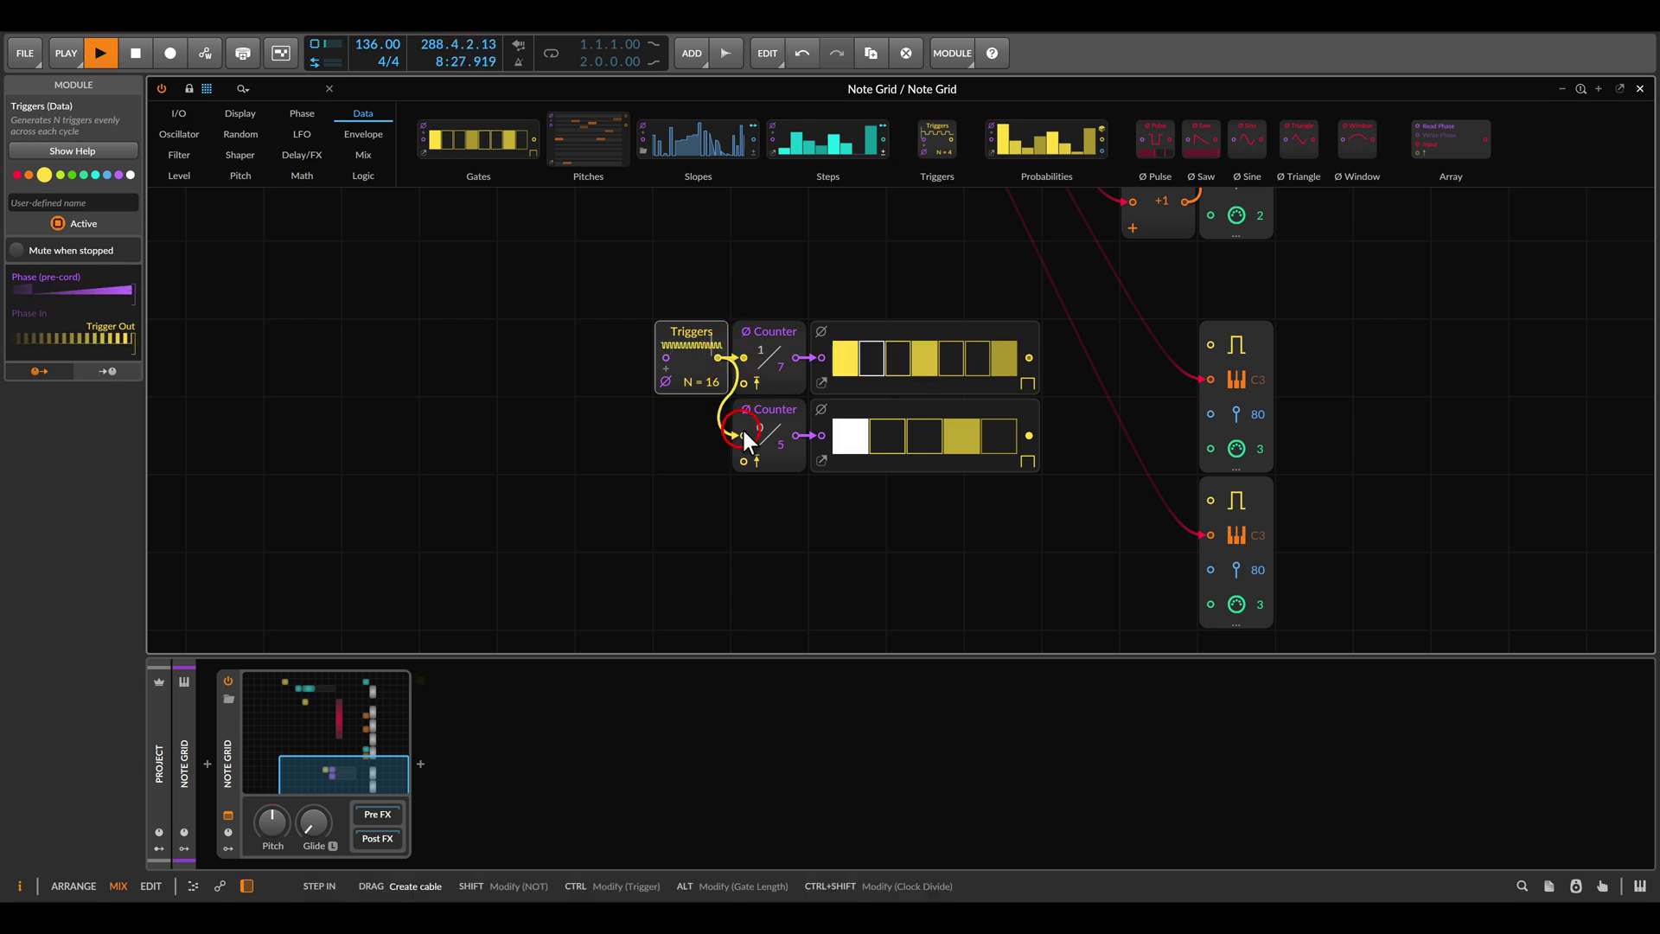
Step: Add a Transport Playing module below the new Triggers and connect its output to the reset inputs of both Counters
{"action": "left_click", "coordinate": [177, 113]}
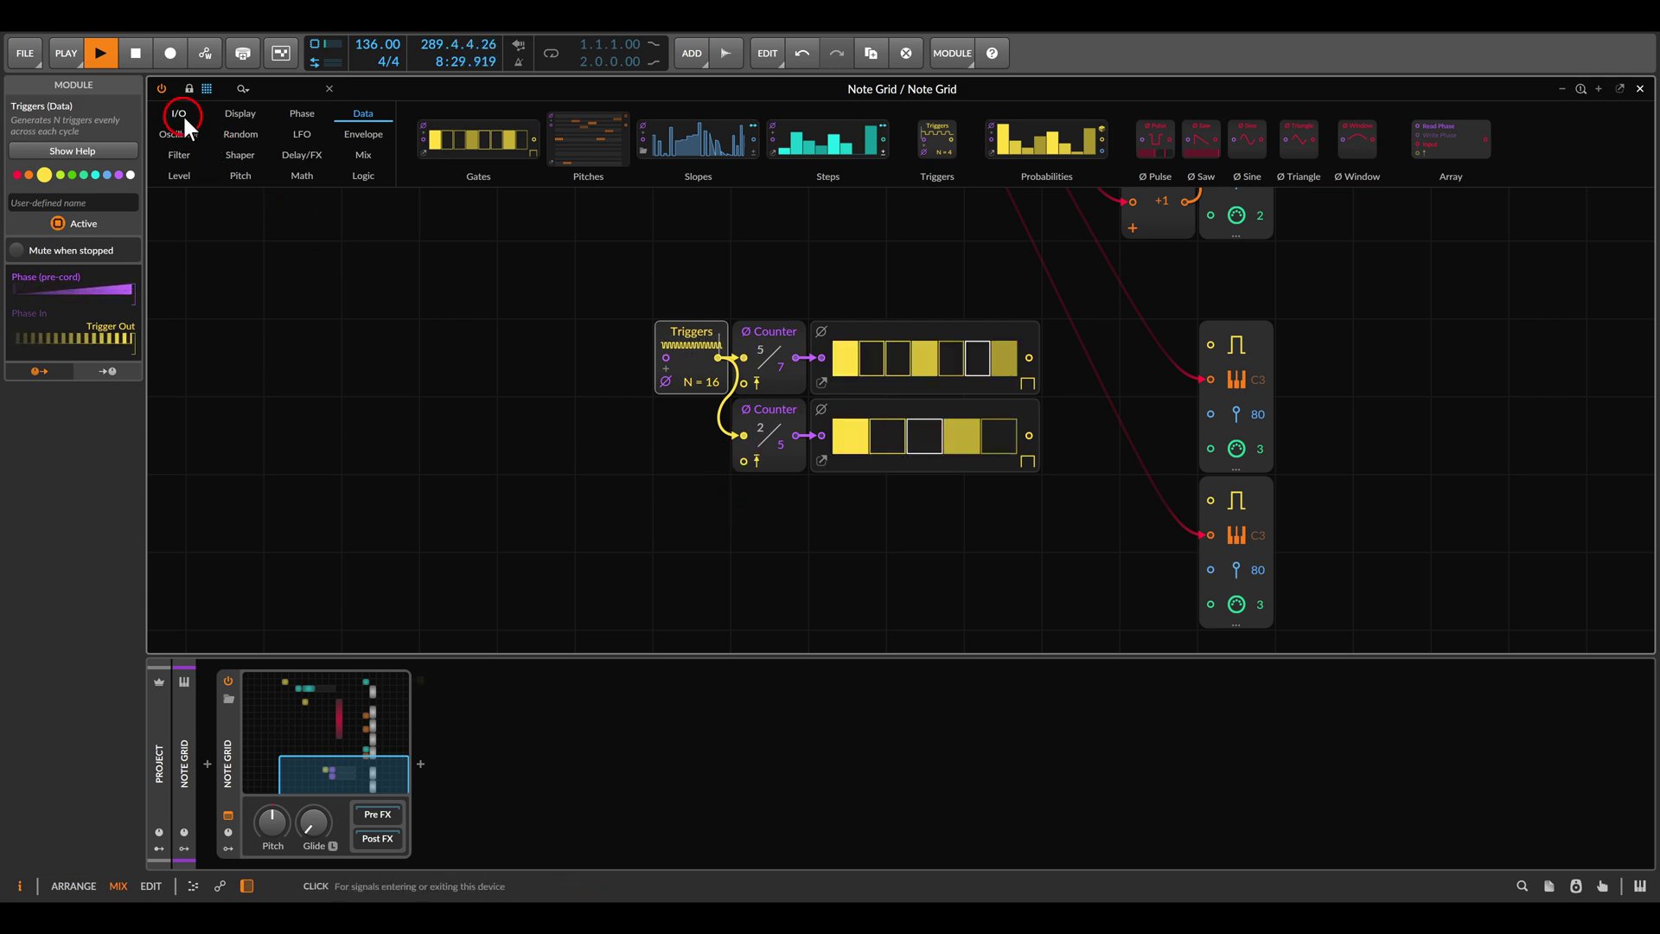
{"action": "left_click_drag", "start_coordinate": [1378, 192], "coordinate": [1094, 159]}
{"action": "left_click_drag", "start_coordinate": [1432, 139], "coordinate": [678, 433]}
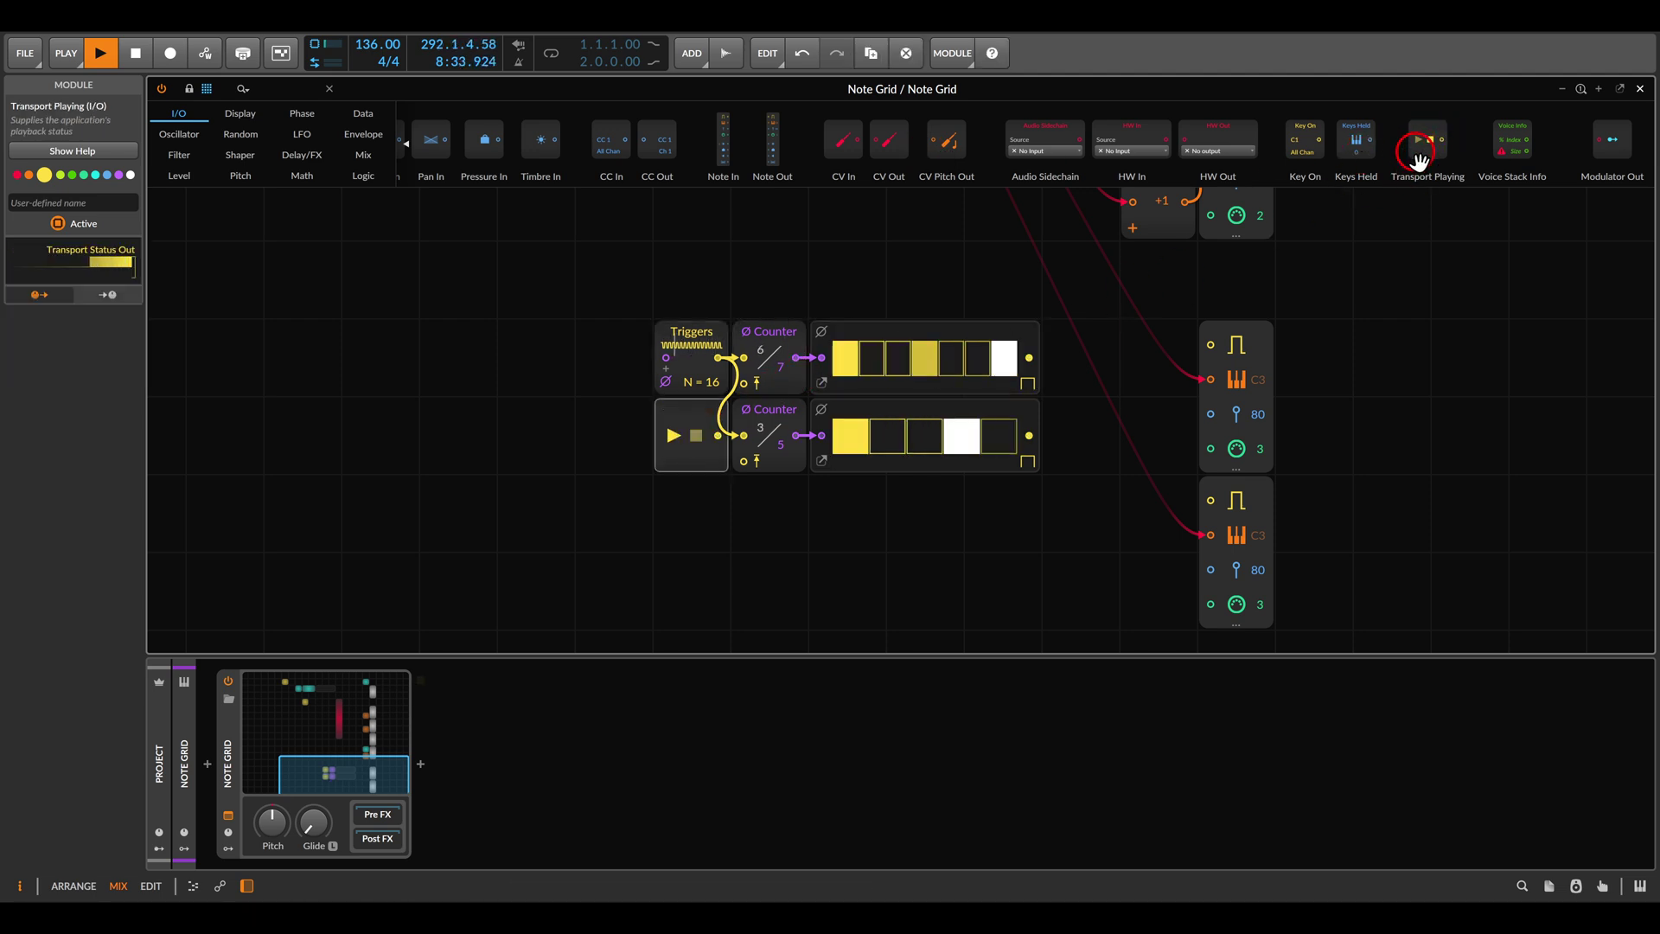
{"action": "left_click_drag", "start_coordinate": [718, 434], "coordinate": [743, 461]}
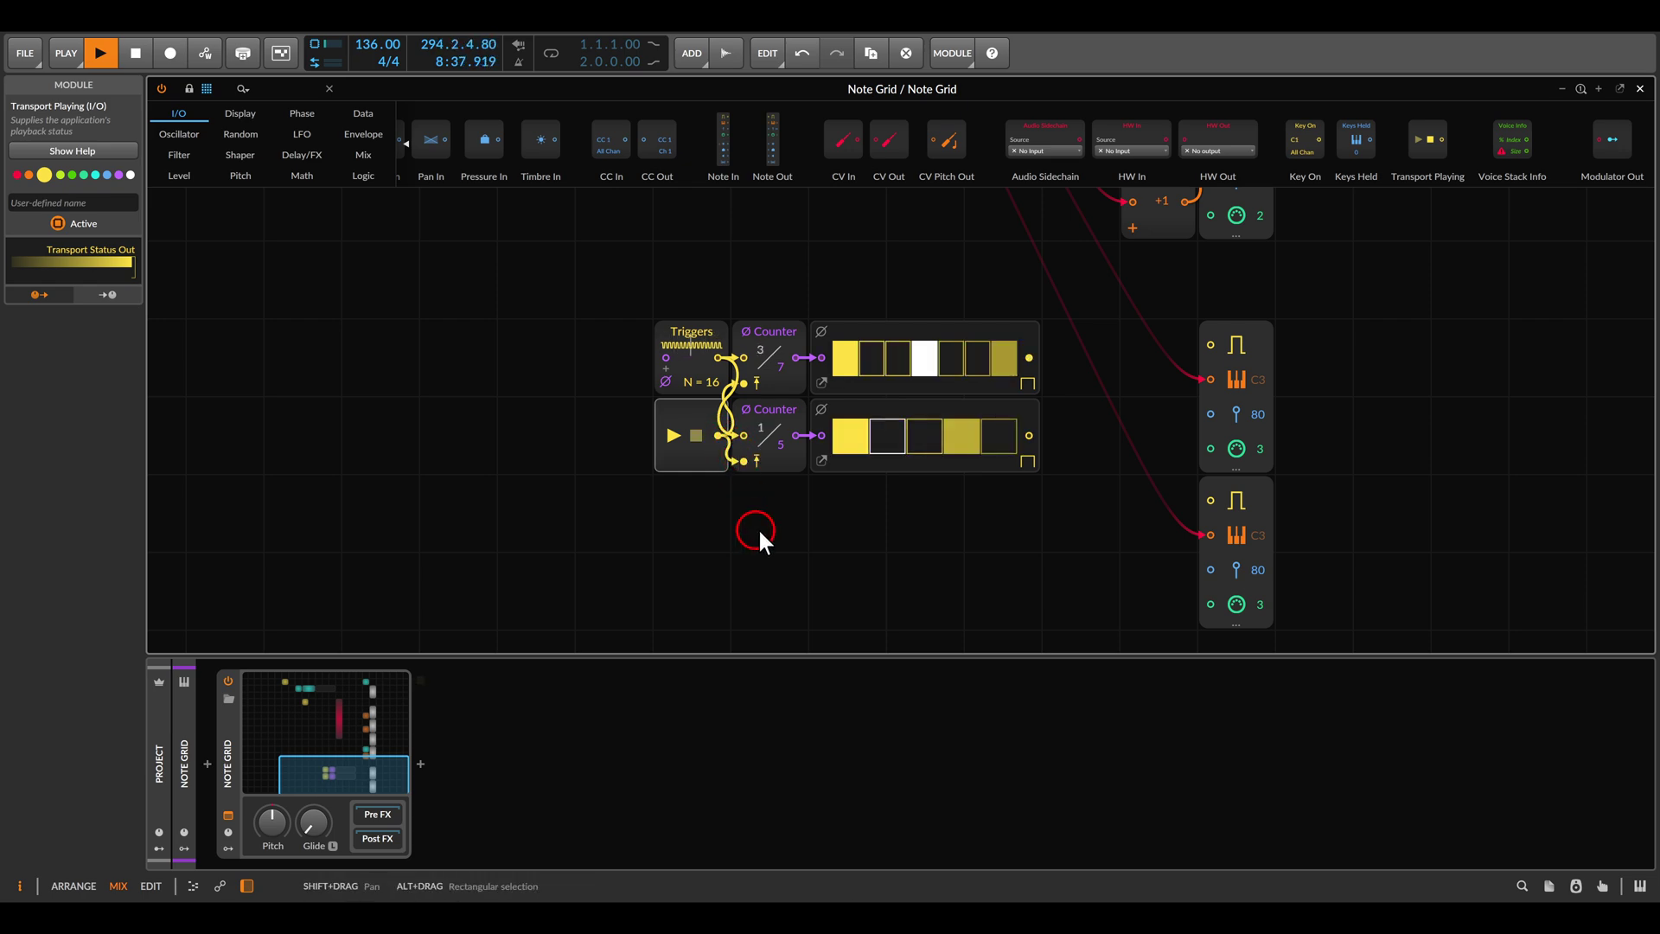
Step: Set both Gates modules to Pulse mode and connect their outputs to the gate inputs of the respective channel 3 Note Outs
{"action": "left_click", "coordinate": [1027, 384]}
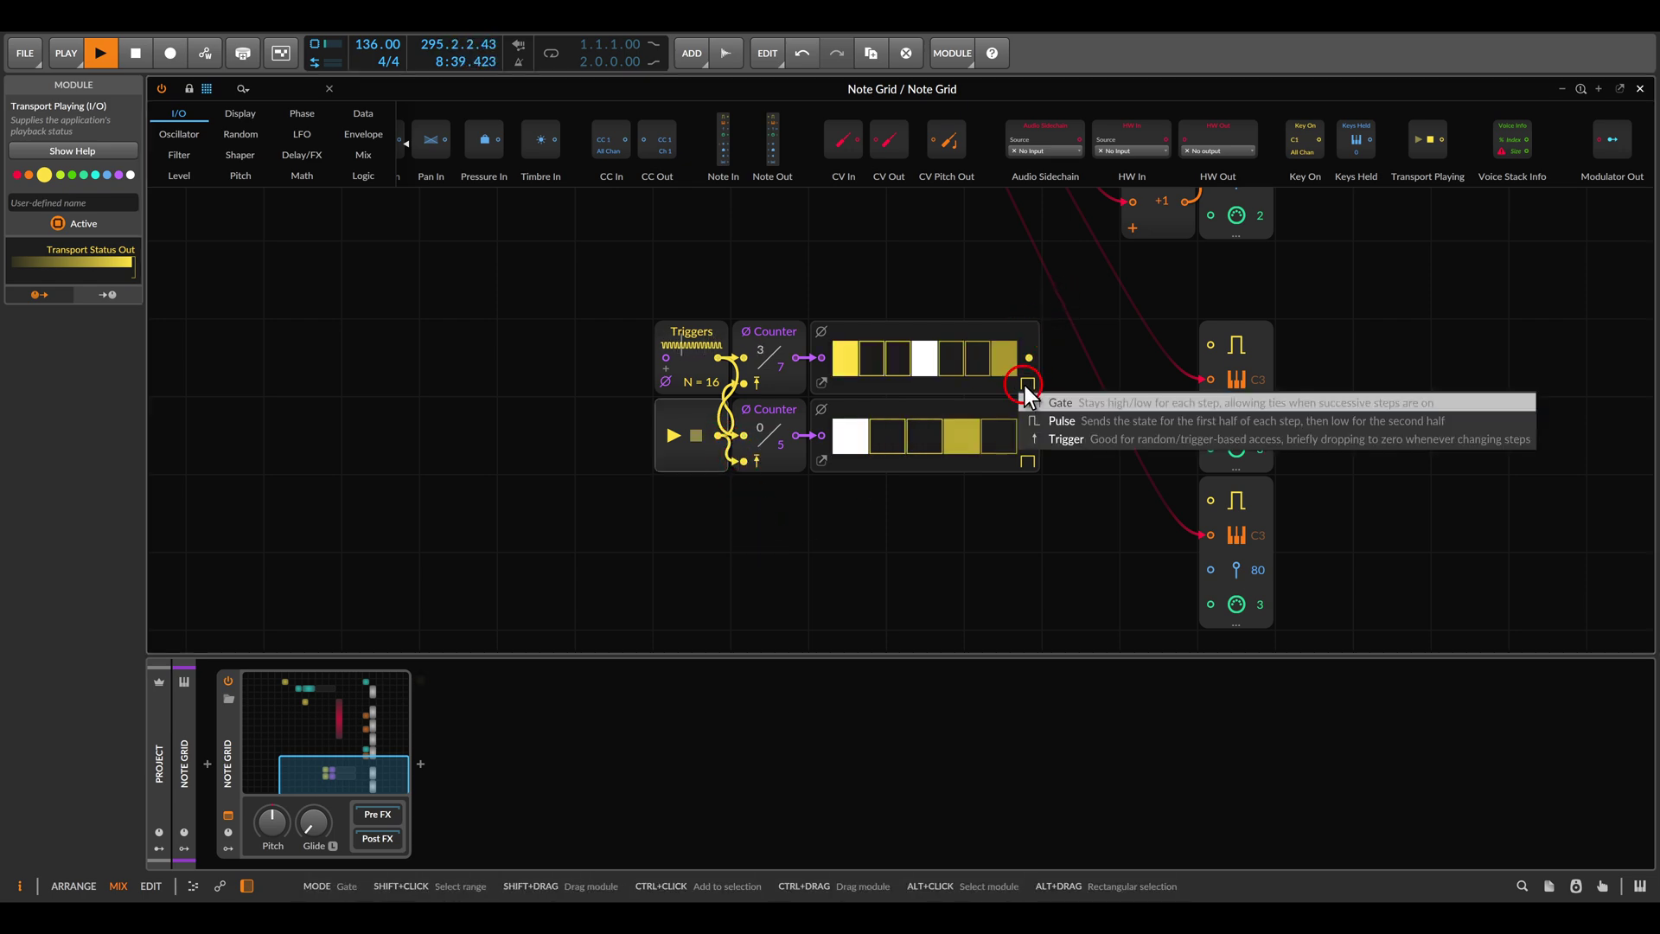
{"action": "left_click", "coordinate": [1058, 419]}
{"action": "left_click", "coordinate": [1028, 460]}
{"action": "left_click", "coordinate": [1050, 498]}
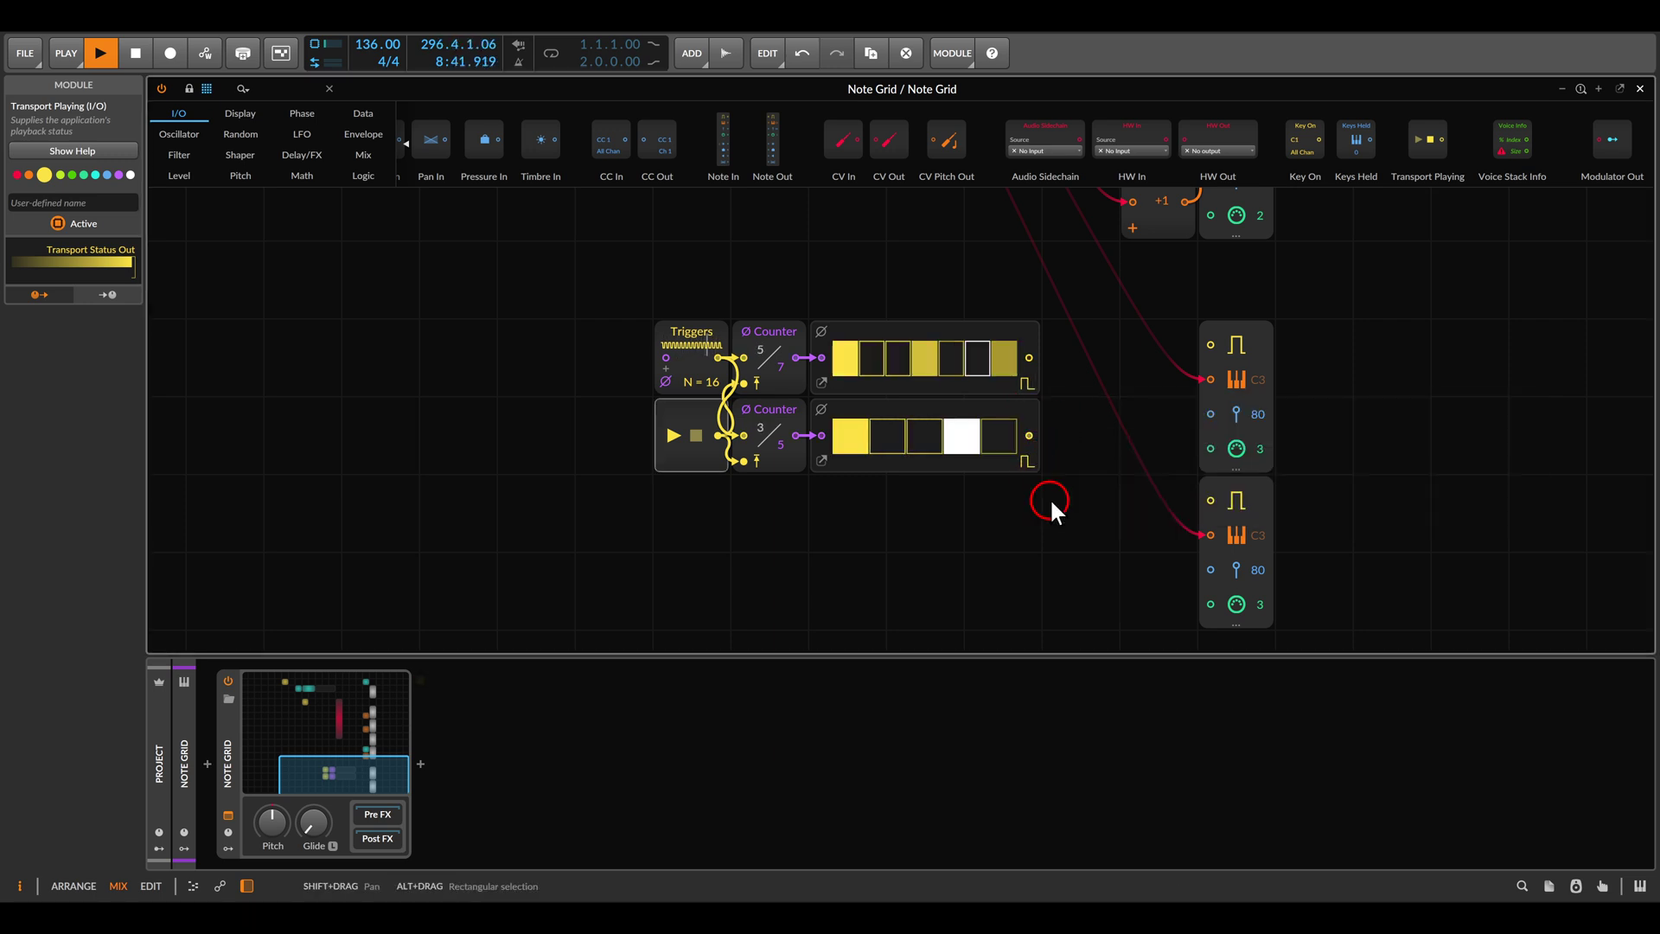
{"action": "left_click_drag", "start_coordinate": [1029, 358], "coordinate": [1210, 345]}
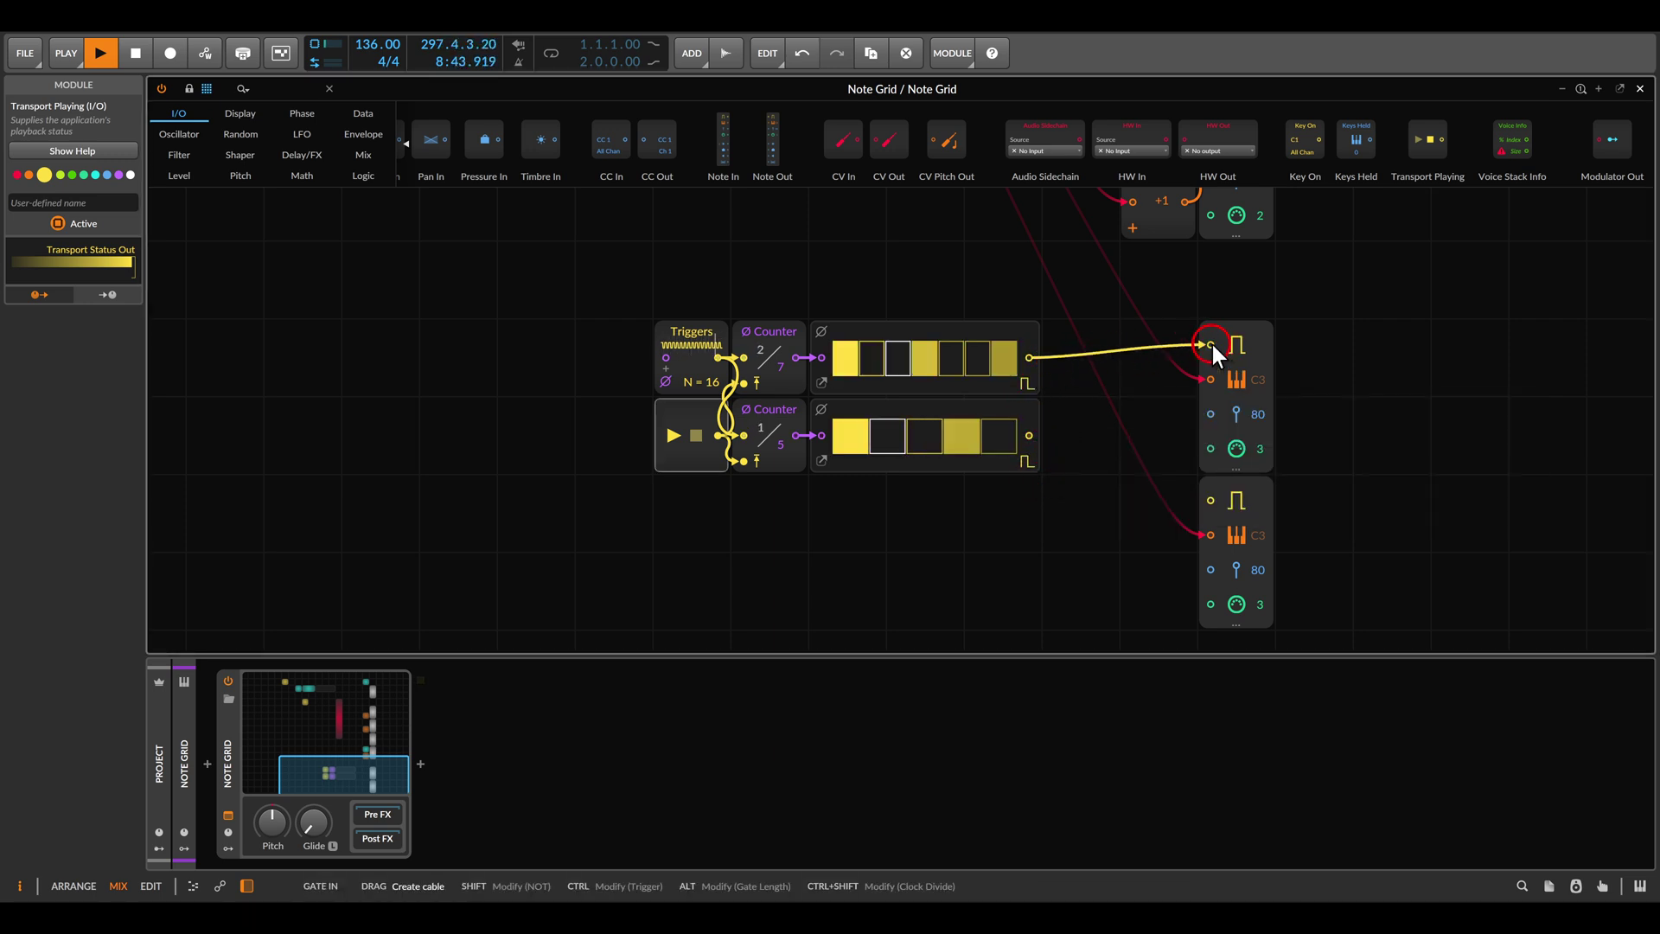
{"action": "left_click_drag", "start_coordinate": [1029, 435], "coordinate": [1211, 500]}
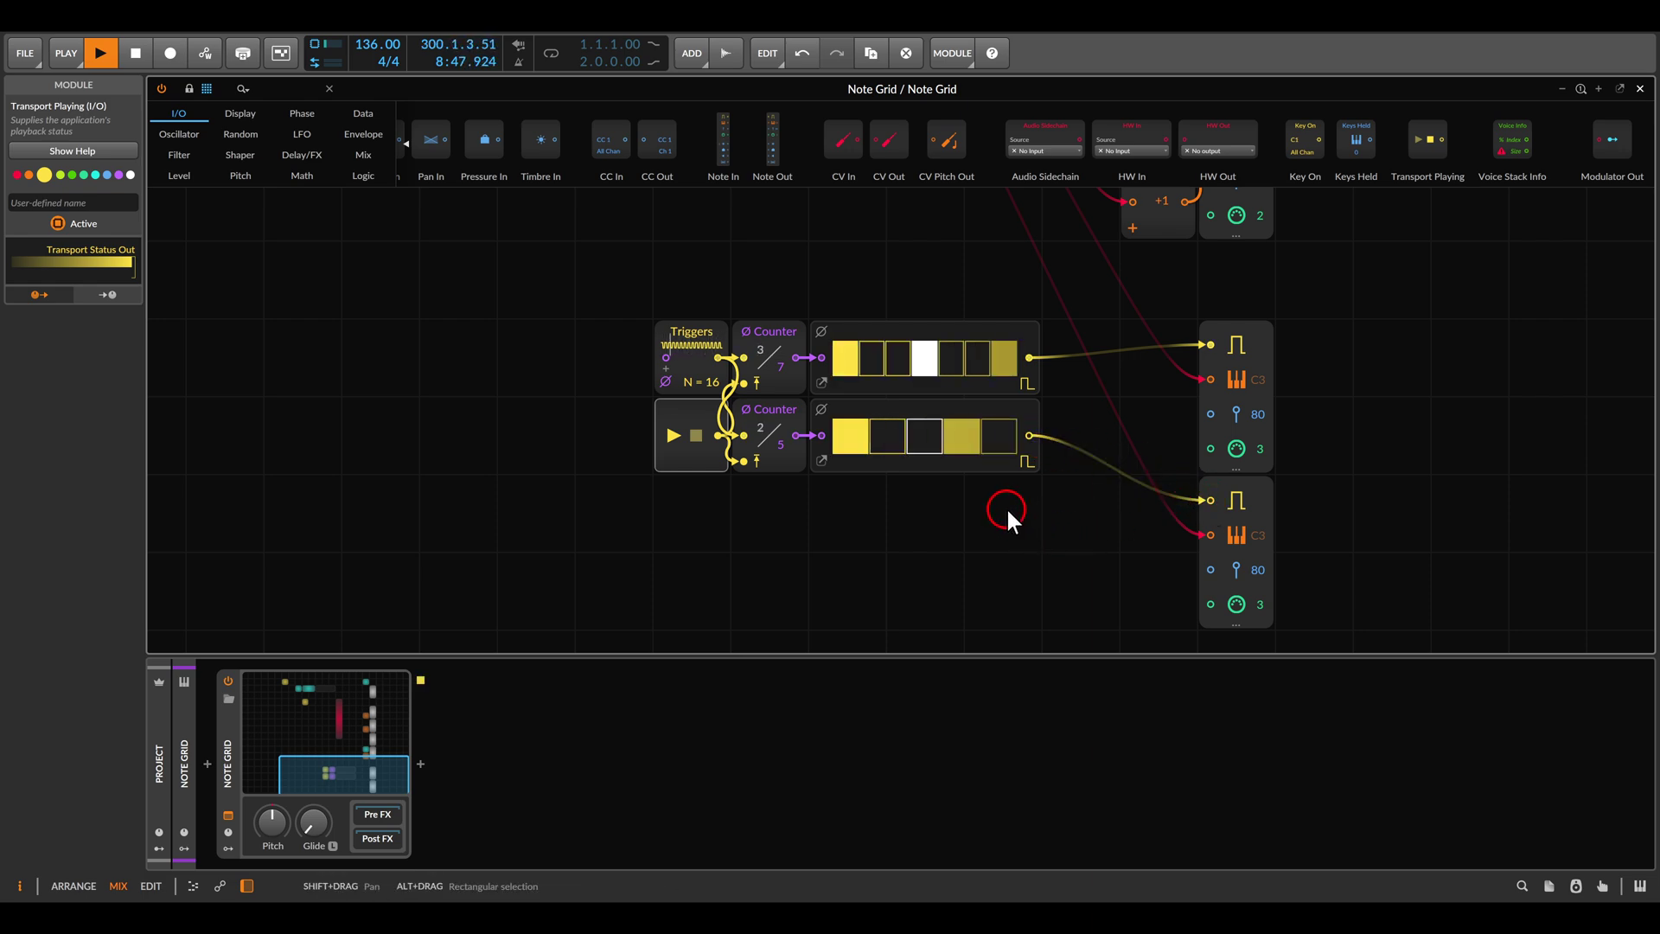
Step: Close the grid editor and solo the Random Rhythmic track
{"action": "key", "text": "Escape"}
{"action": "left_click", "coordinate": [476, 101]}
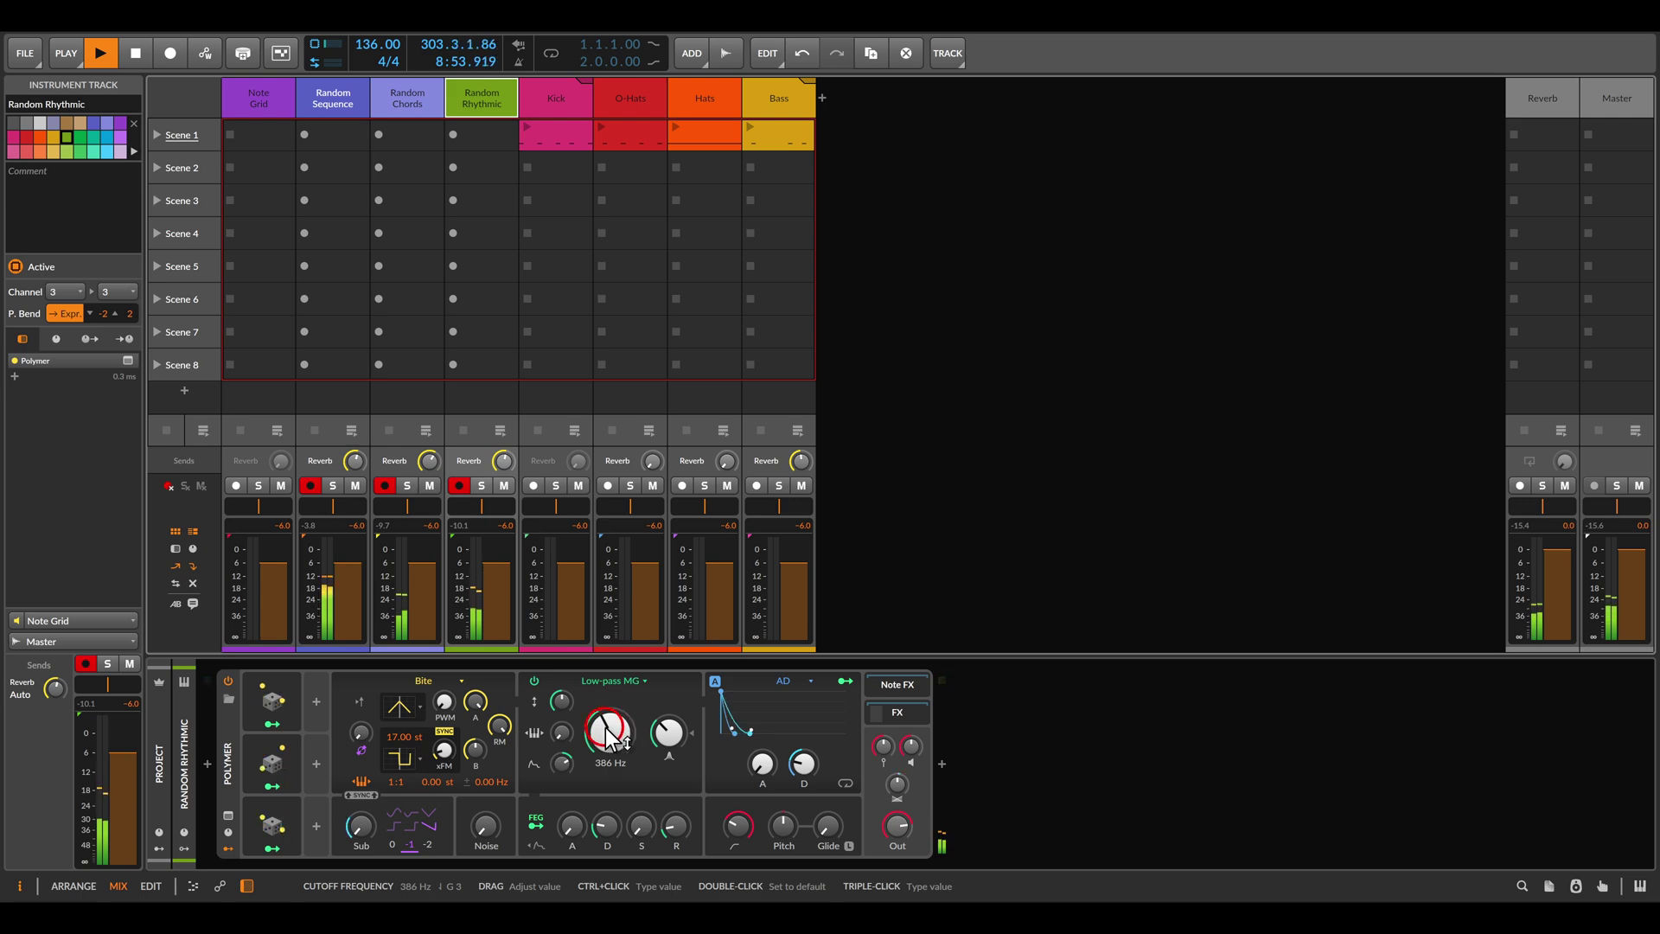
{"action": "left_click", "coordinate": [482, 485]}
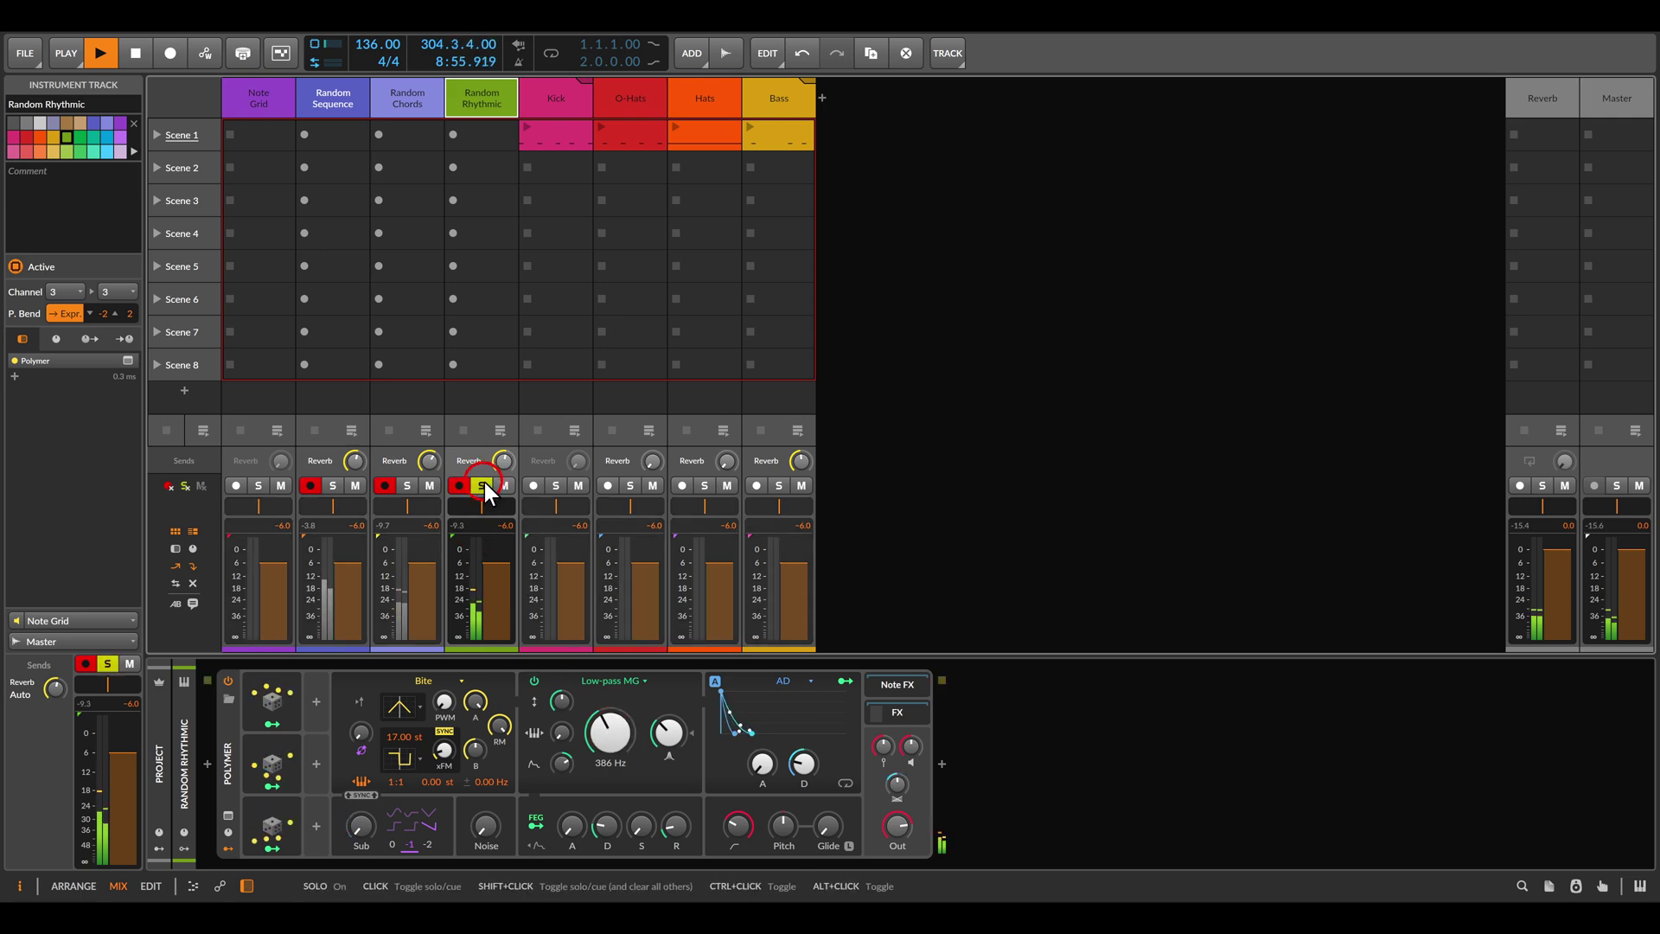
Step: Review the Note Grid patch from the Shift Register outputs to the two Gates sequencers, and return to the mixer
{"action": "left_click", "coordinate": [236, 81]}
{"action": "double_click", "coordinate": [364, 748]}
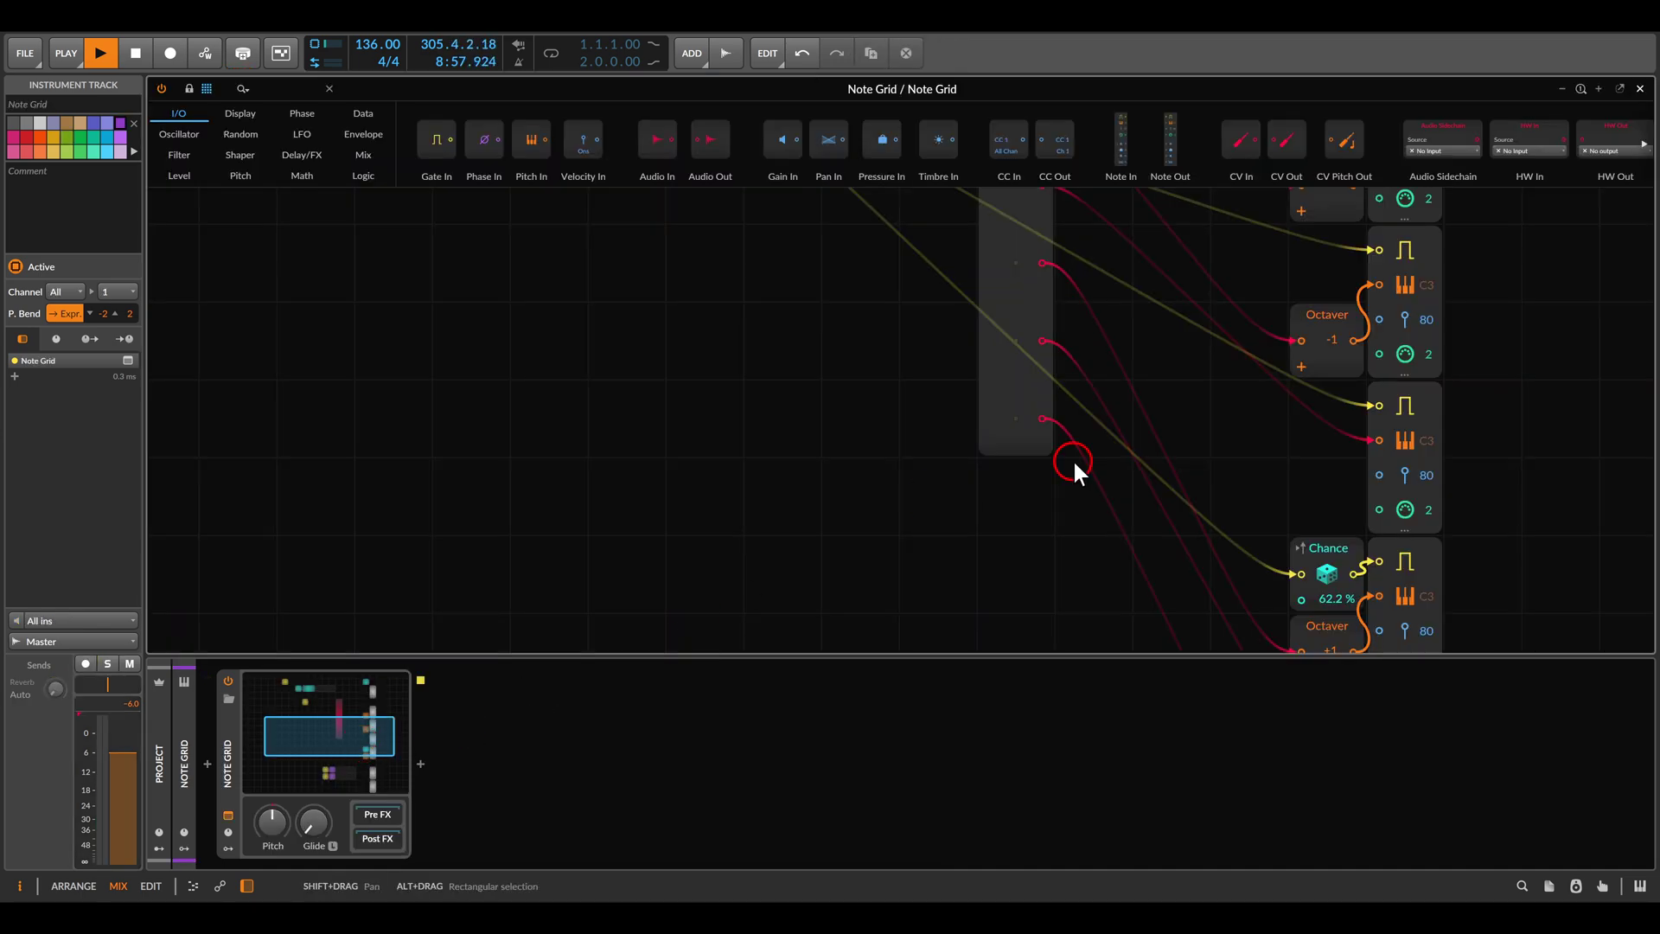
{"action": "scroll", "coordinate": [1072, 458], "scroll_direction": "down", "scroll_amount": 3}
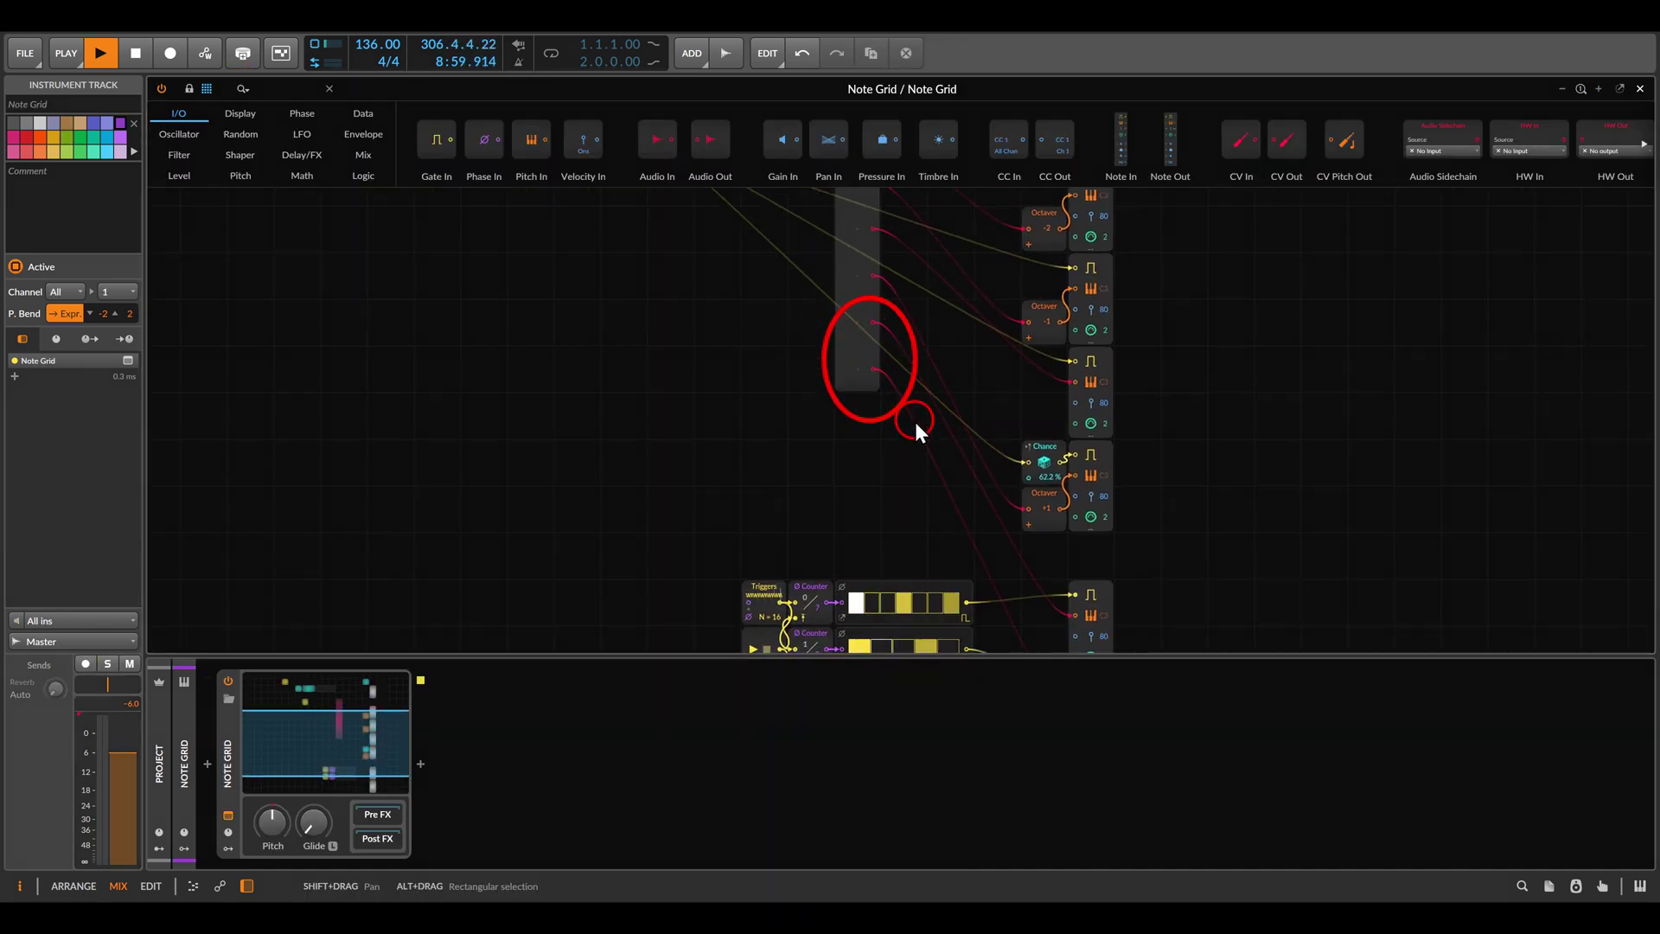
{"action": "left_click_drag", "start_coordinate": [912, 418], "coordinate": [860, 596]}
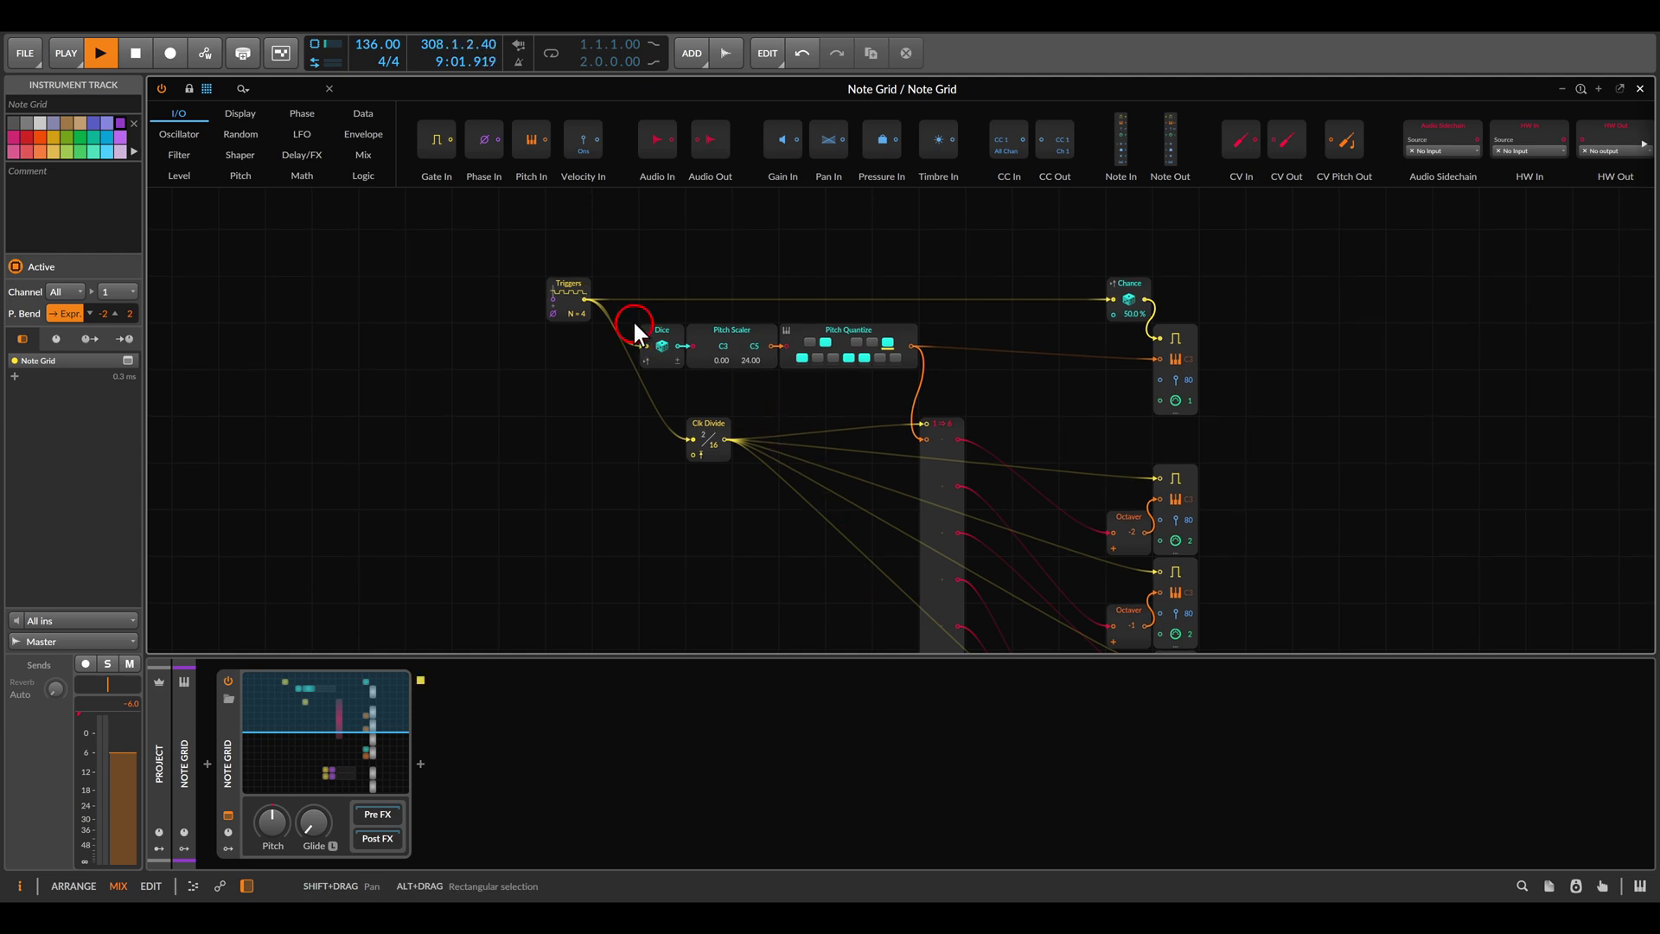
{"action": "scroll", "coordinate": [884, 429], "scroll_direction": "down", "scroll_amount": 5}
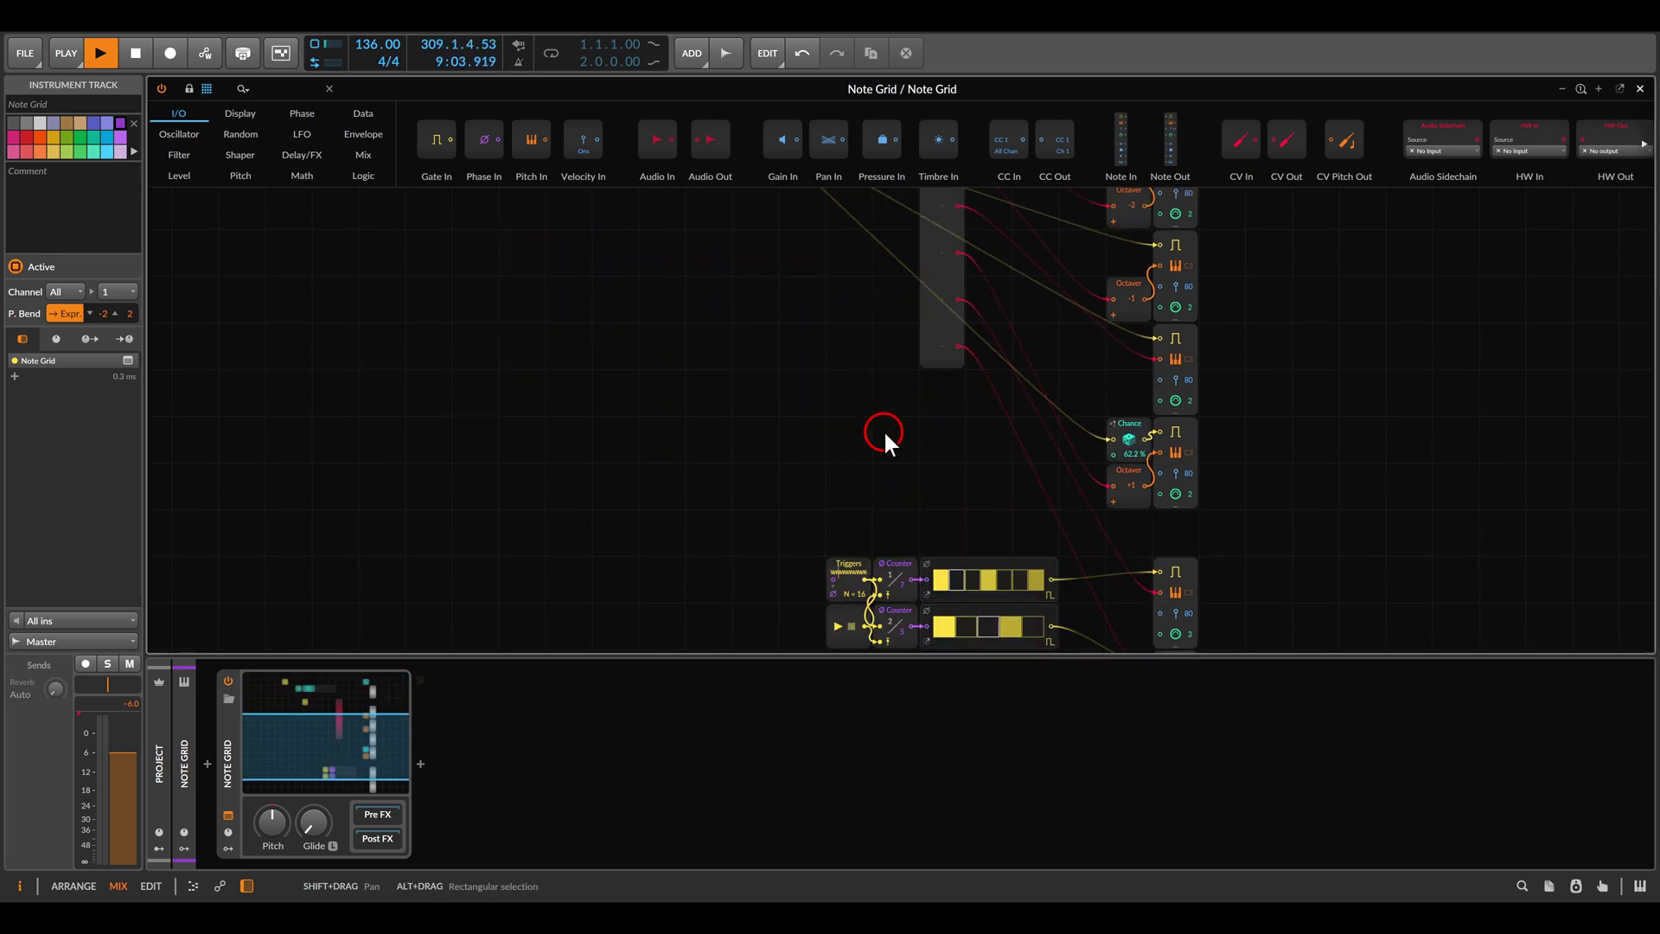
{"action": "left_click_drag", "start_coordinate": [570, 298], "coordinate": [890, 488]}
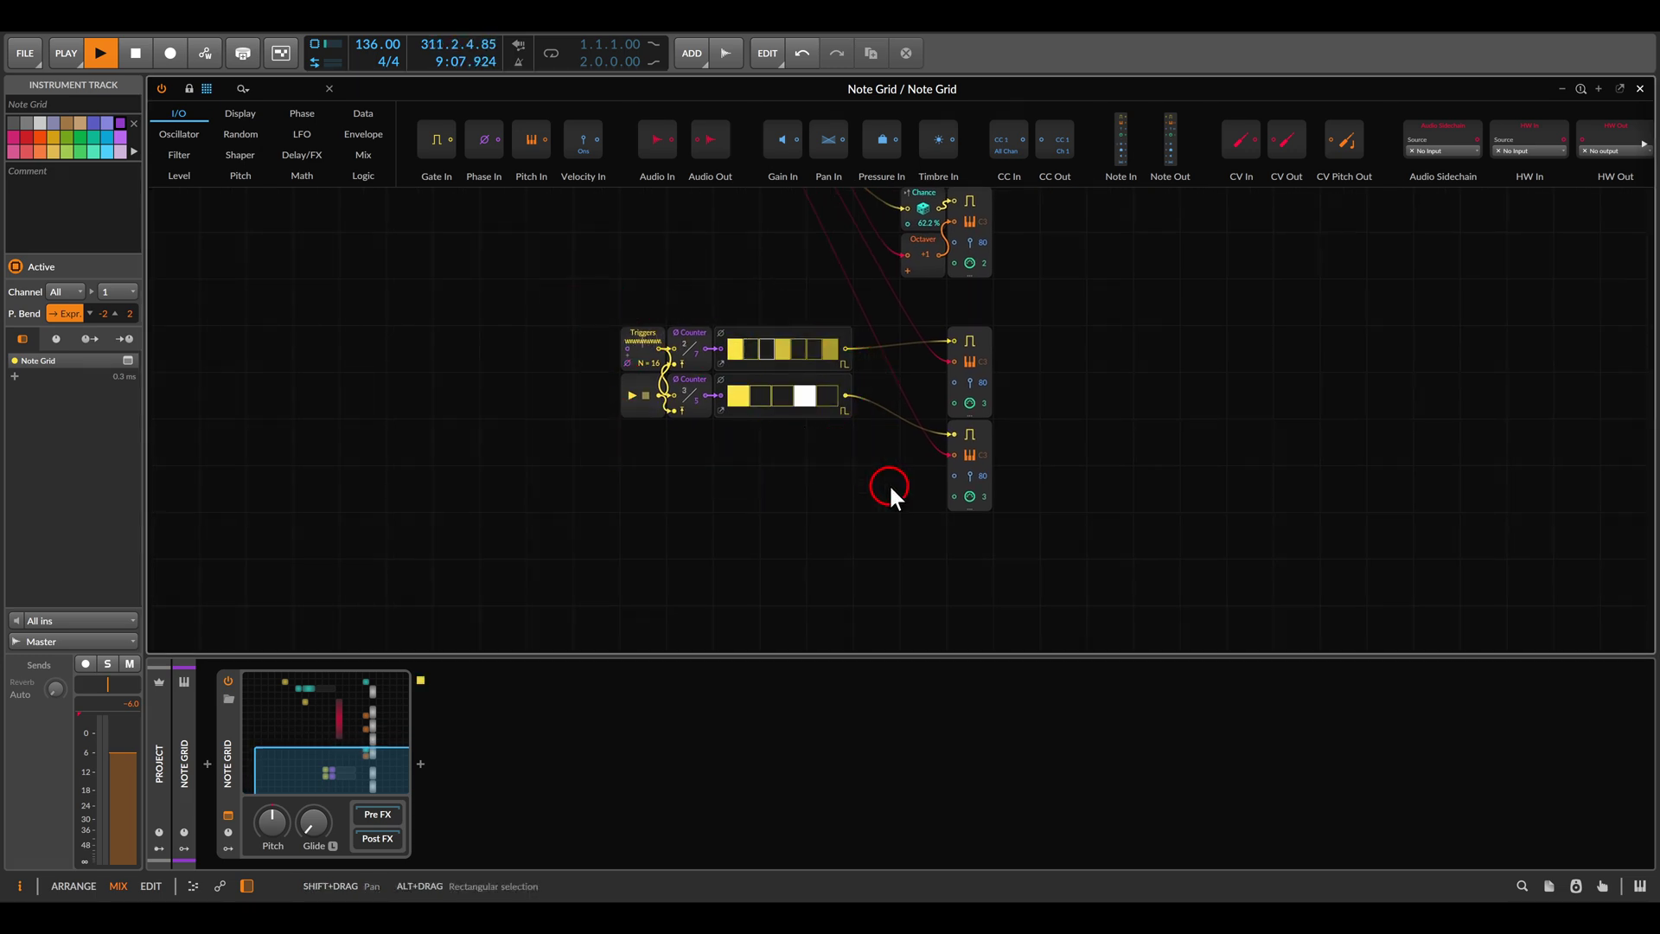
{"action": "key", "text": "Escape"}
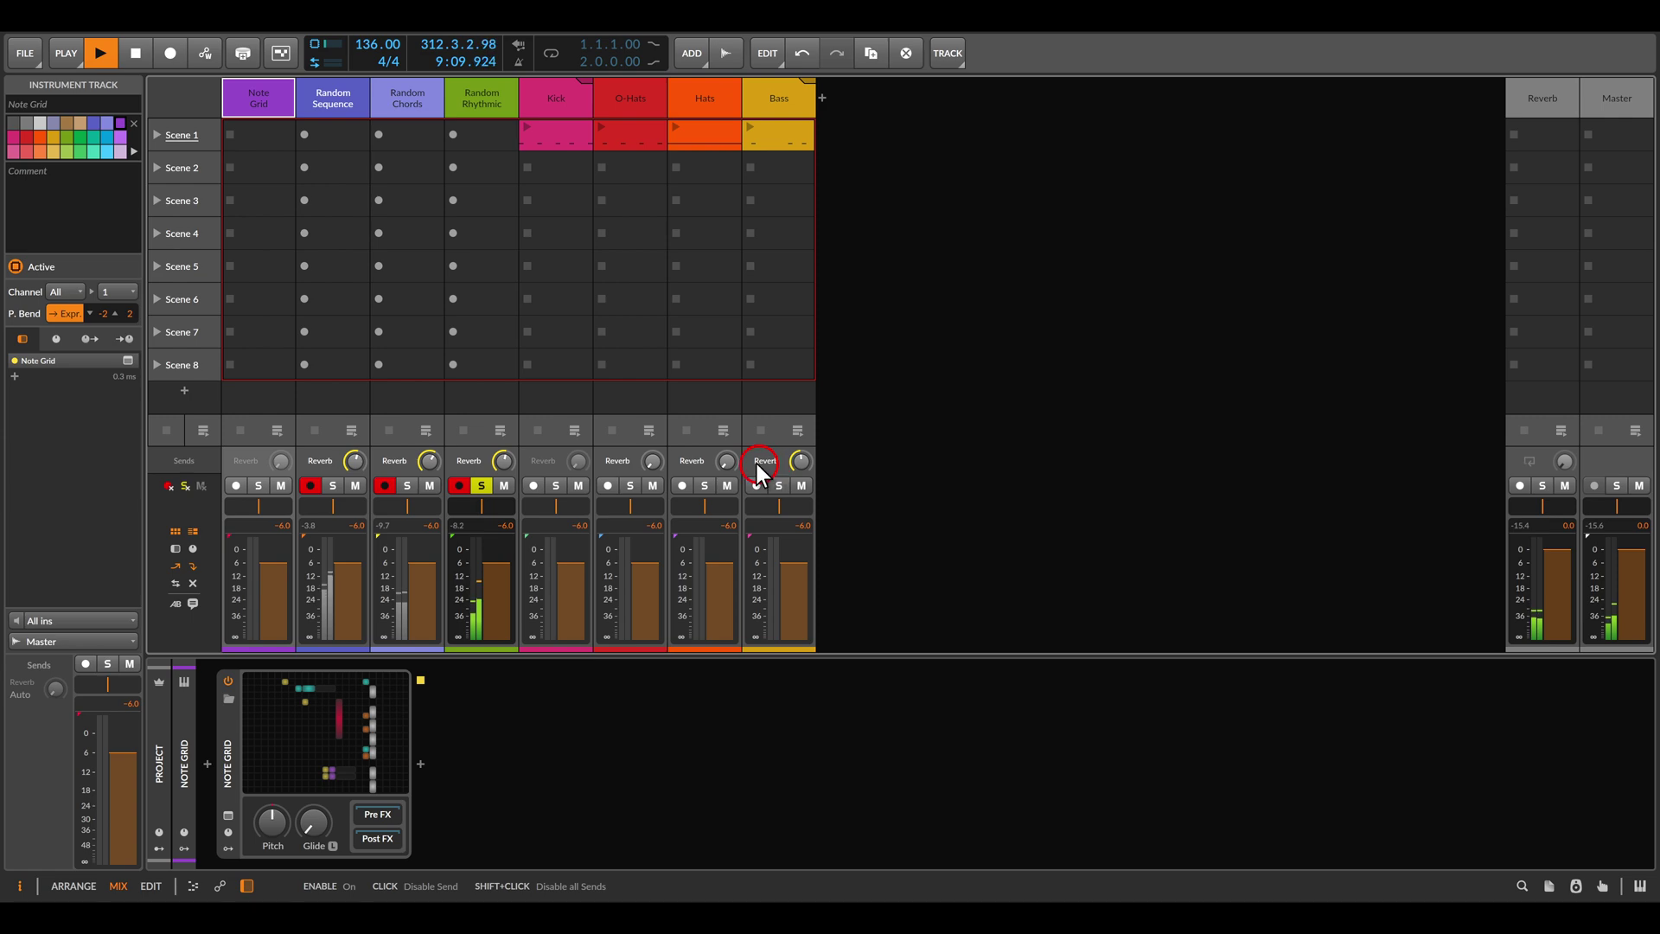
Step: Turn off solo on the Random Rhythmic track so all armed random tracks play together
{"action": "left_click", "coordinate": [479, 484]}
{"action": "left_click", "coordinate": [490, 105]}
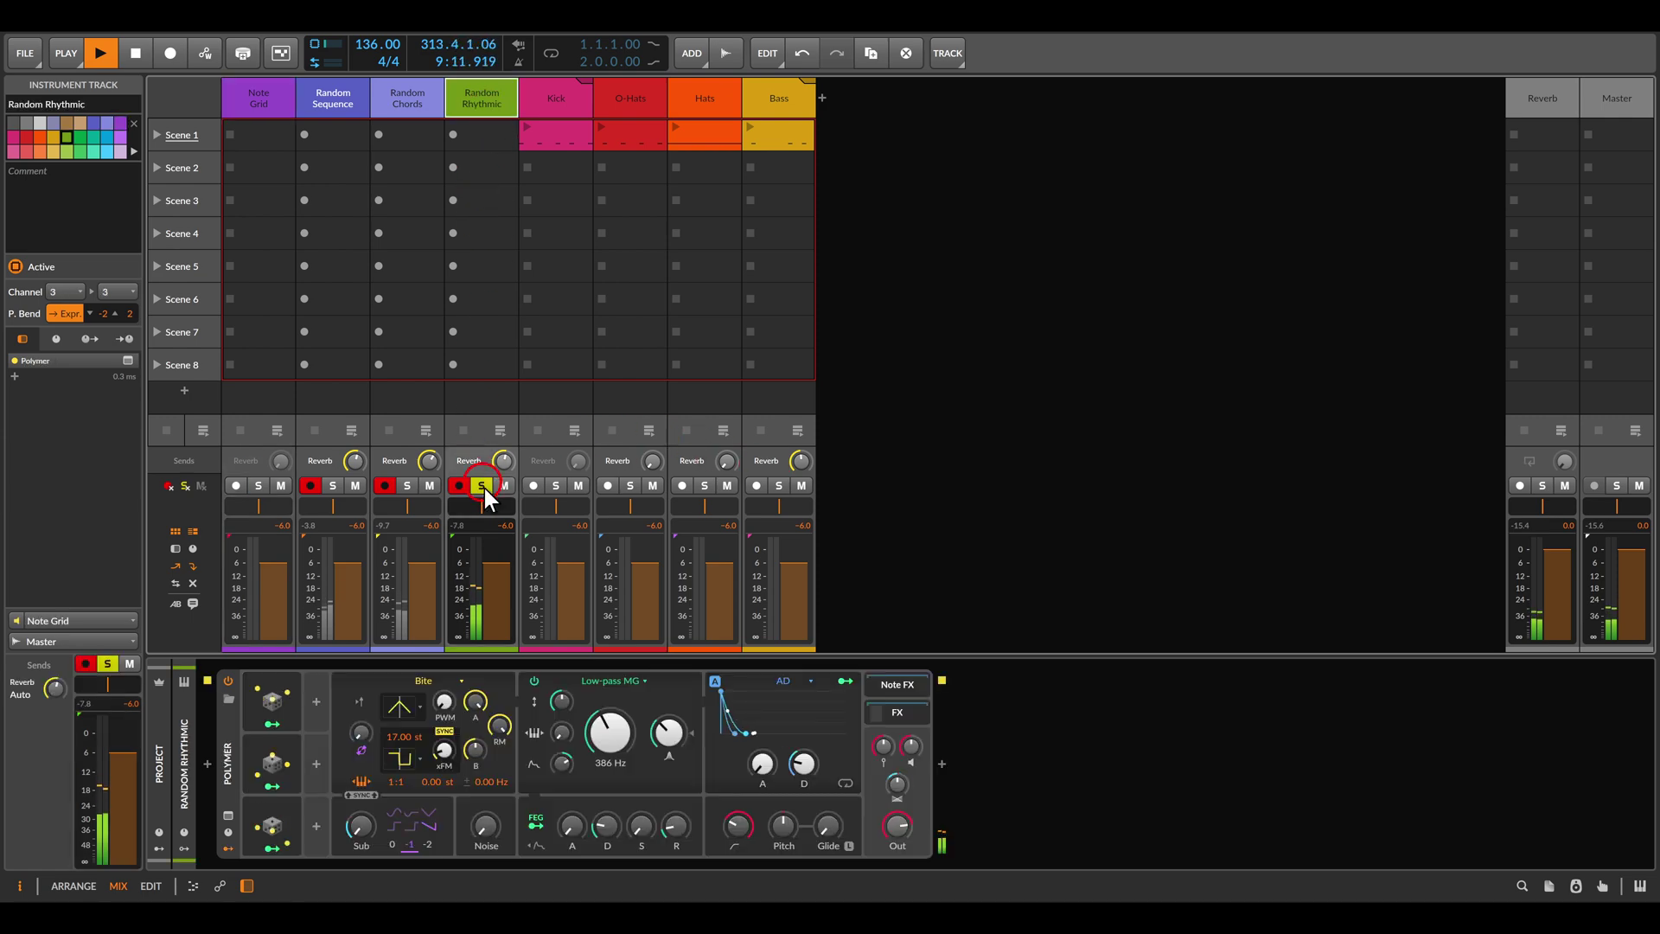
{"action": "left_click", "coordinate": [482, 487]}
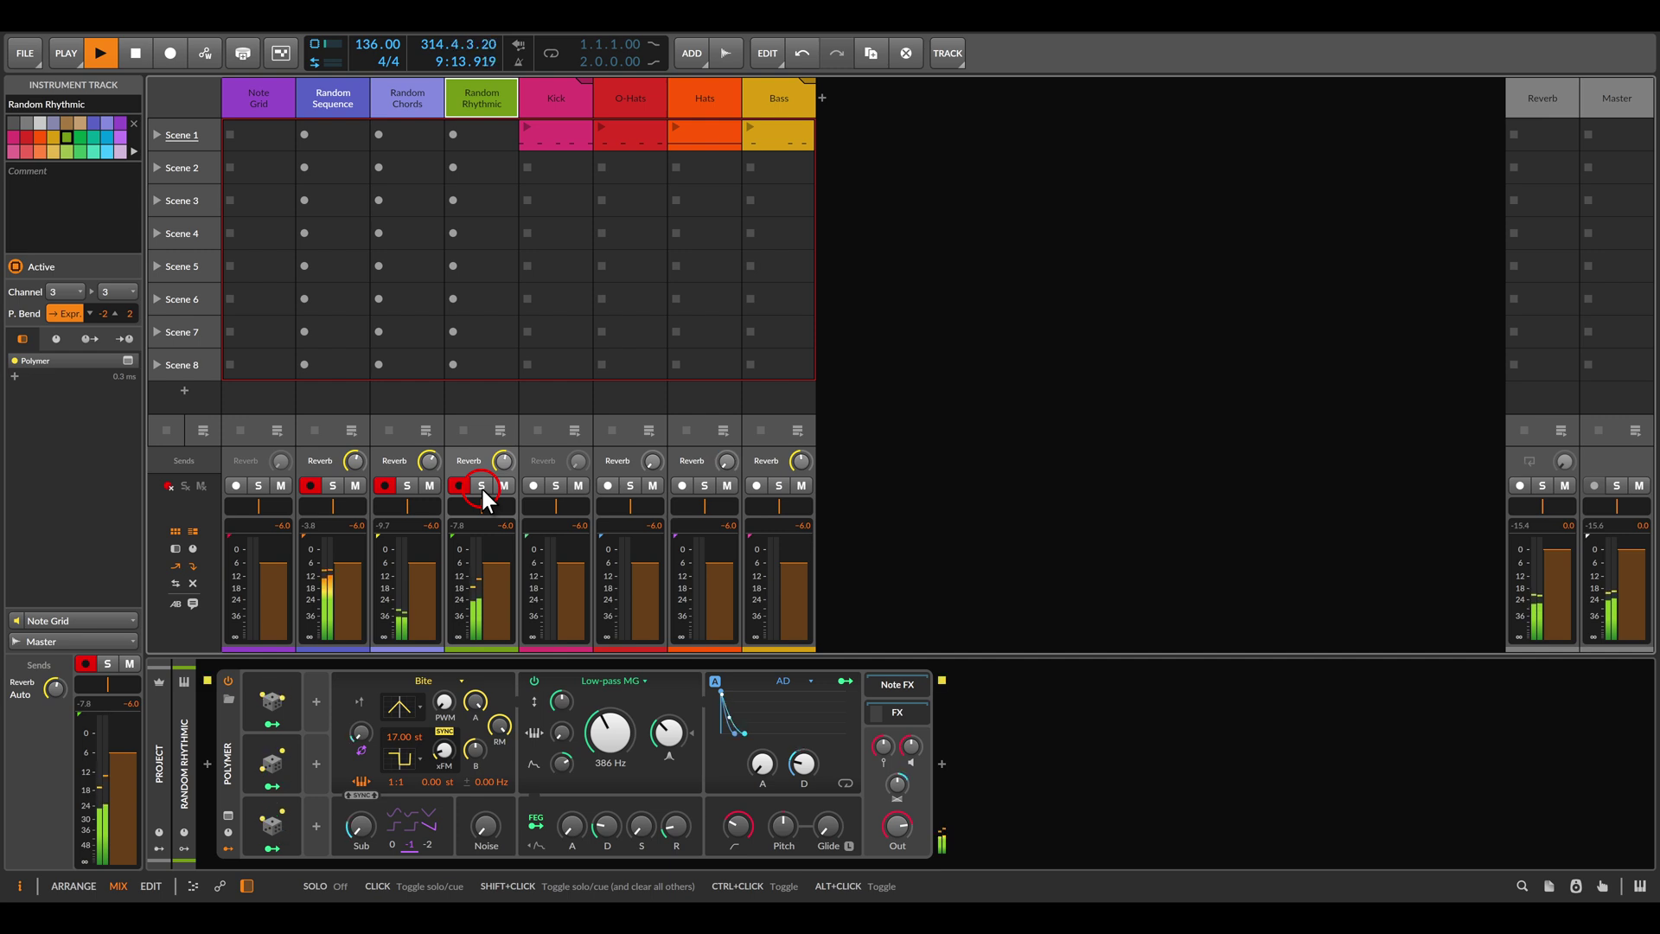
Step: Review the Note Grid patch's channel 1, 2 and 3 Note Outs and their shared Shift Register, and return to the mixer
{"action": "left_click", "coordinate": [266, 96]}
{"action": "left_click", "coordinate": [362, 692]}
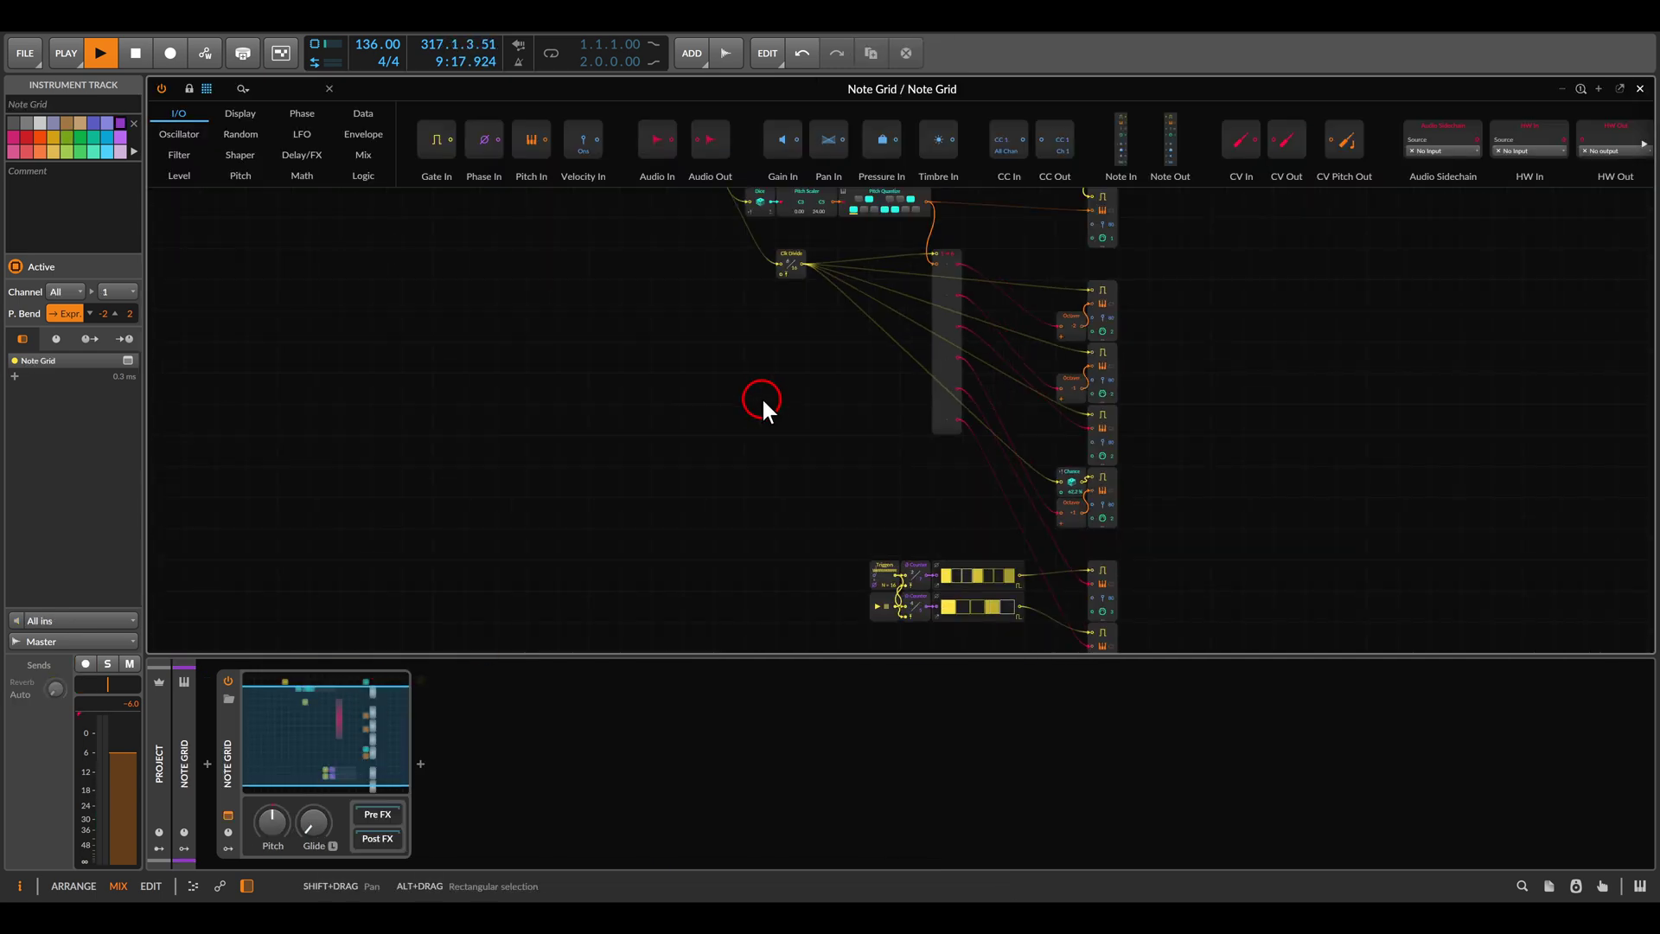
{"action": "left_click_drag", "start_coordinate": [808, 504], "coordinate": [767, 382]}
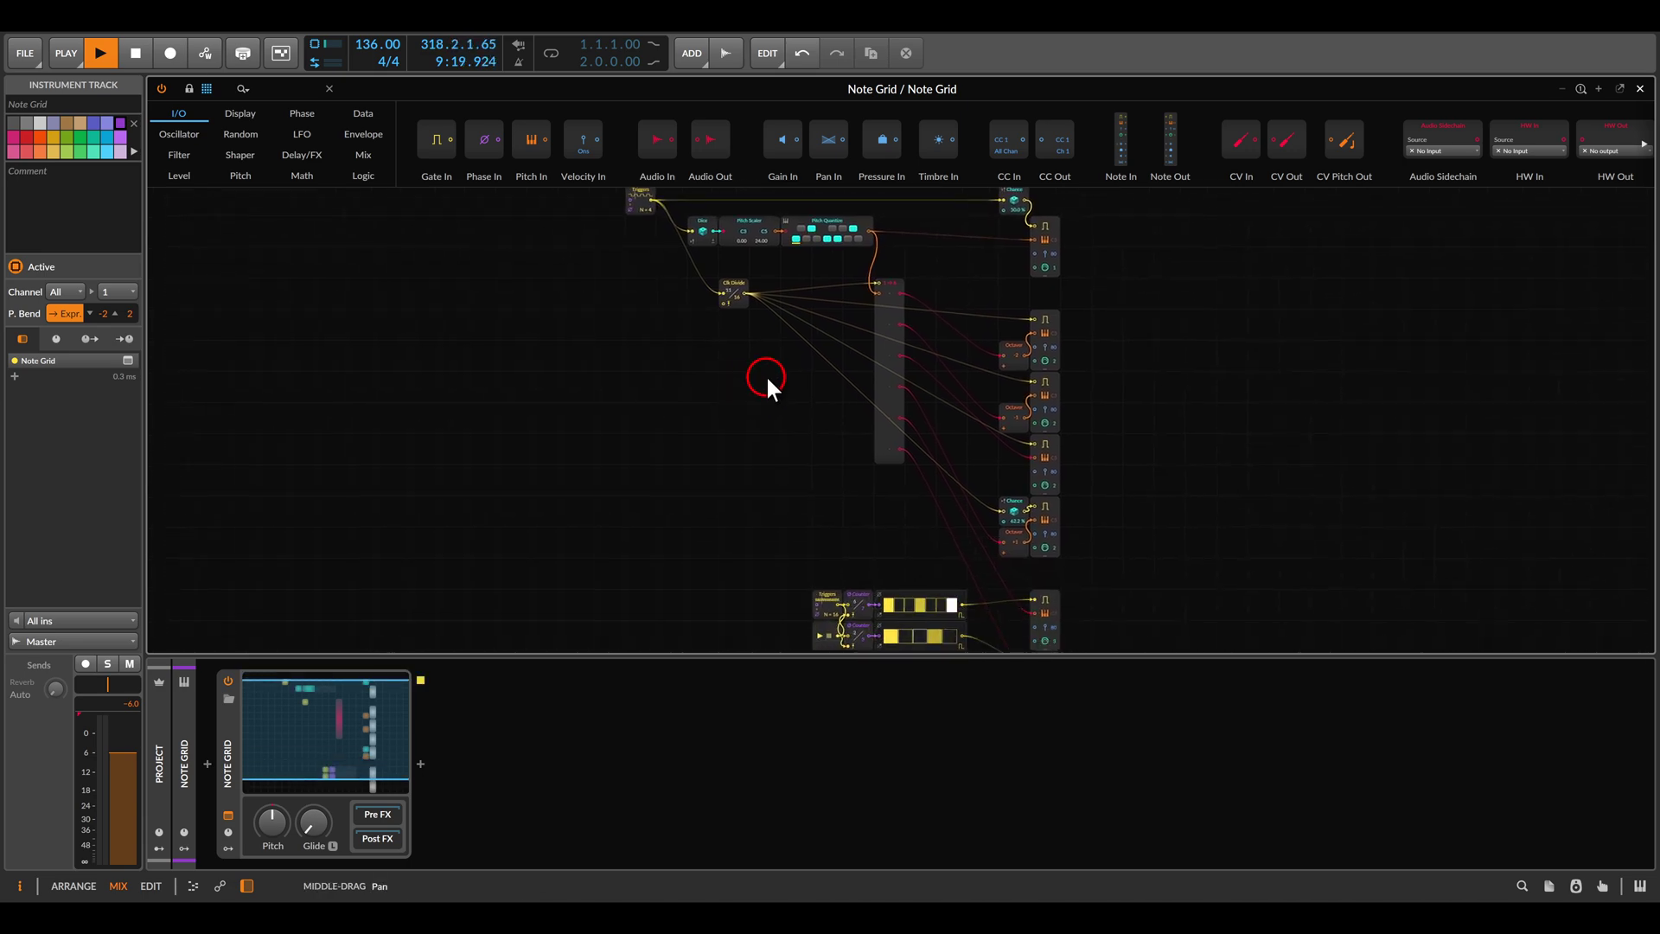
{"action": "left_click", "coordinate": [1001, 209]}
{"action": "mouse_move", "coordinate": [996, 209]}
{"action": "left_mouse_down"}
{"action": "mouse_move", "coordinate": [1086, 283]}
{"action": "mouse_move", "coordinate": [1045, 272]}
{"action": "left_mouse_up"}
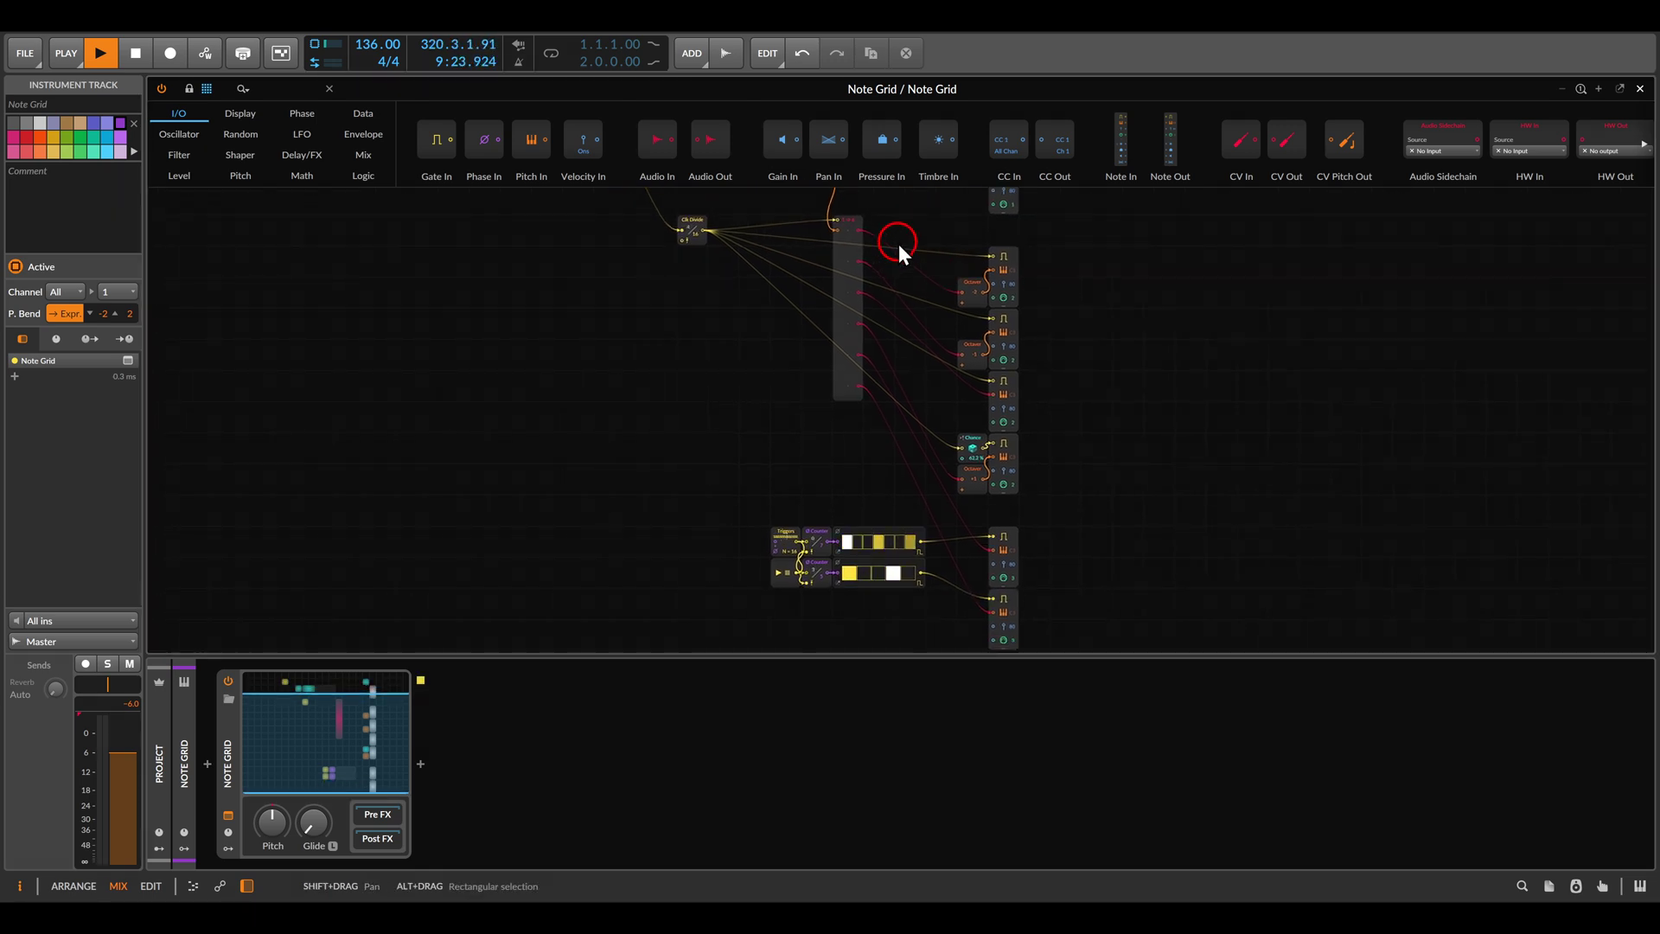
{"action": "mouse_move", "coordinate": [899, 243]}
{"action": "left_mouse_down"}
{"action": "mouse_move", "coordinate": [1076, 521]}
{"action": "mouse_move", "coordinate": [1075, 507]}
{"action": "left_mouse_up"}
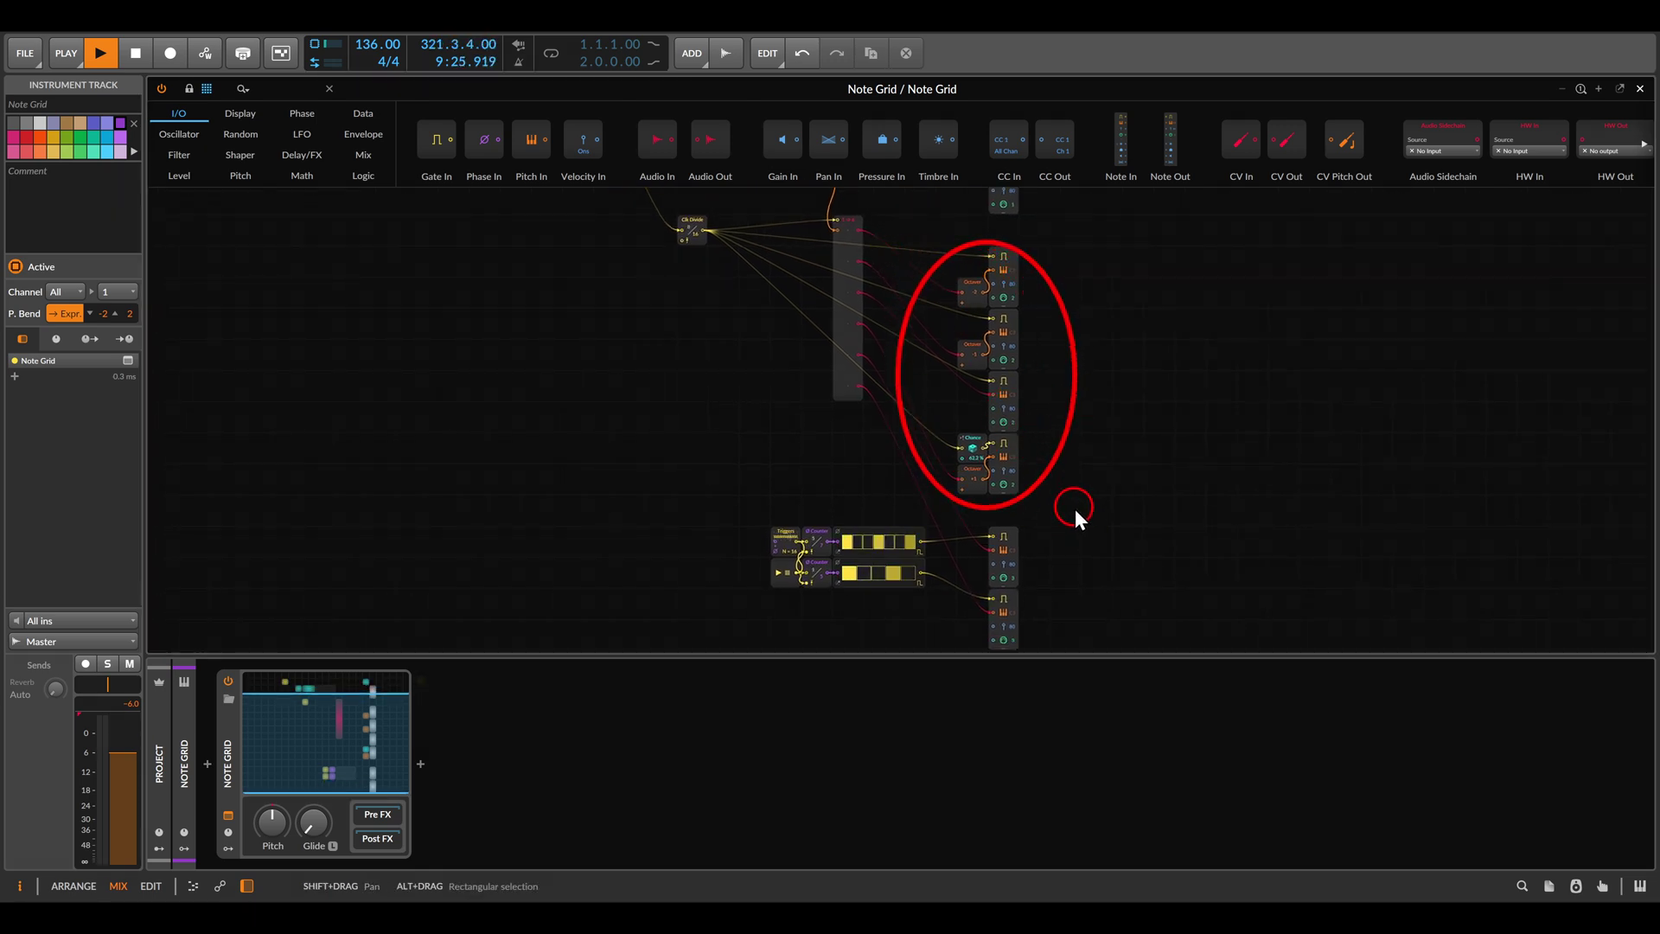
{"action": "left_click_drag", "start_coordinate": [1070, 510], "coordinate": [1027, 387]}
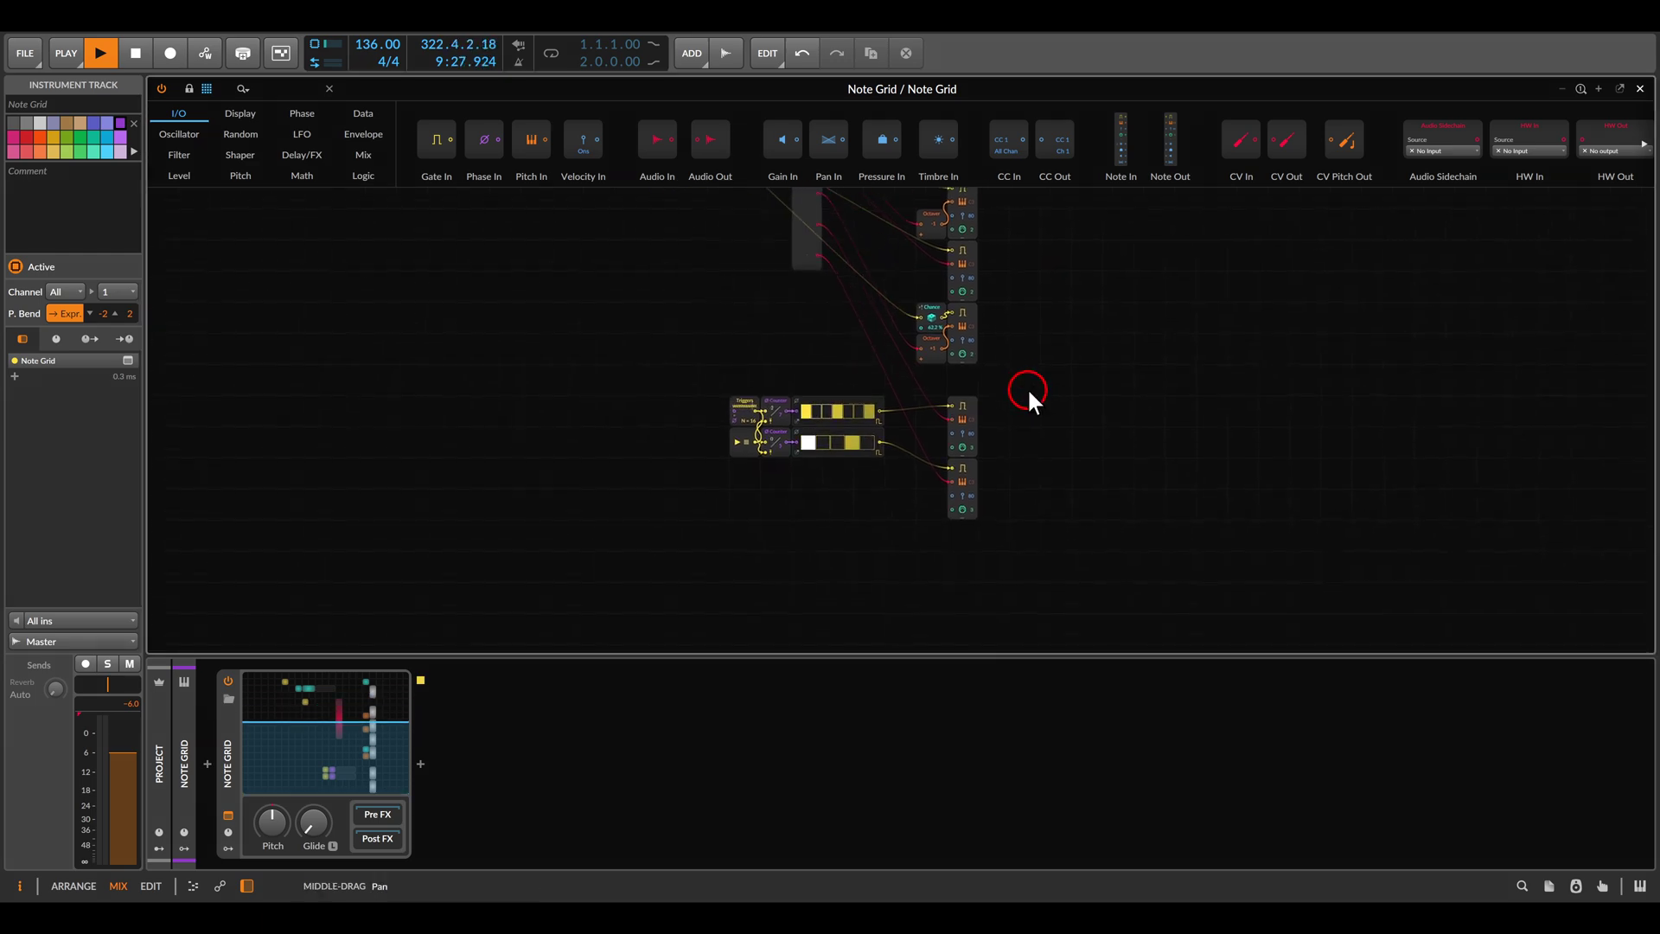
{"action": "left_click_drag", "start_coordinate": [905, 381], "coordinate": [1013, 543]}
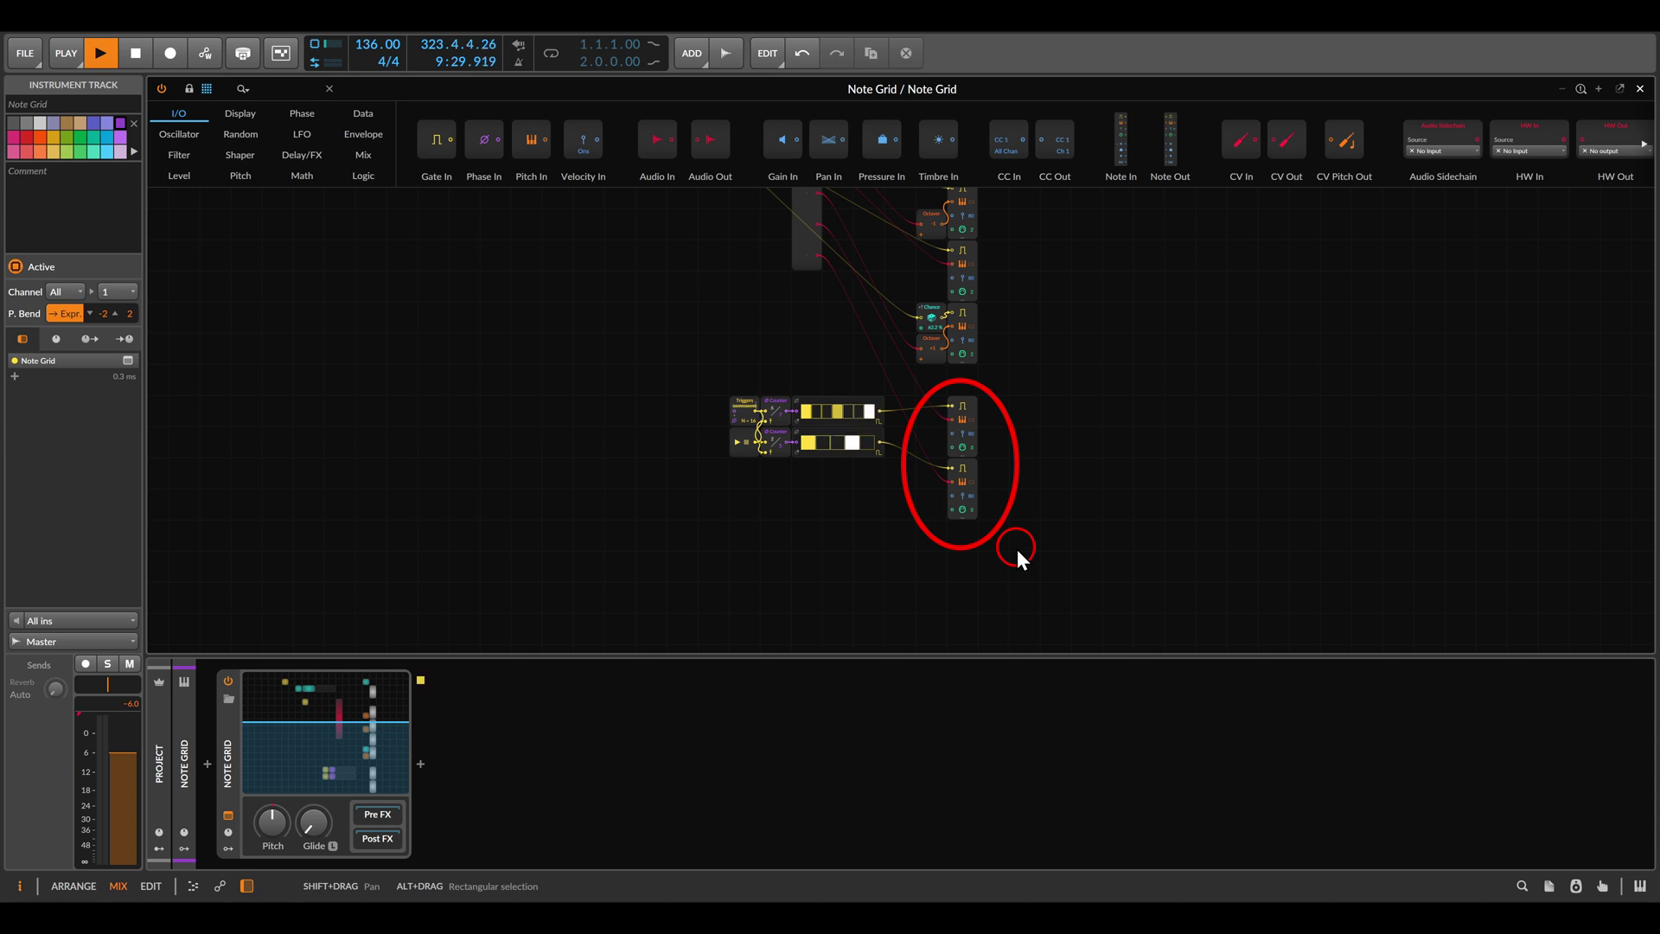
{"action": "scroll", "coordinate": [994, 385], "scroll_direction": "up", "scroll_amount": 3}
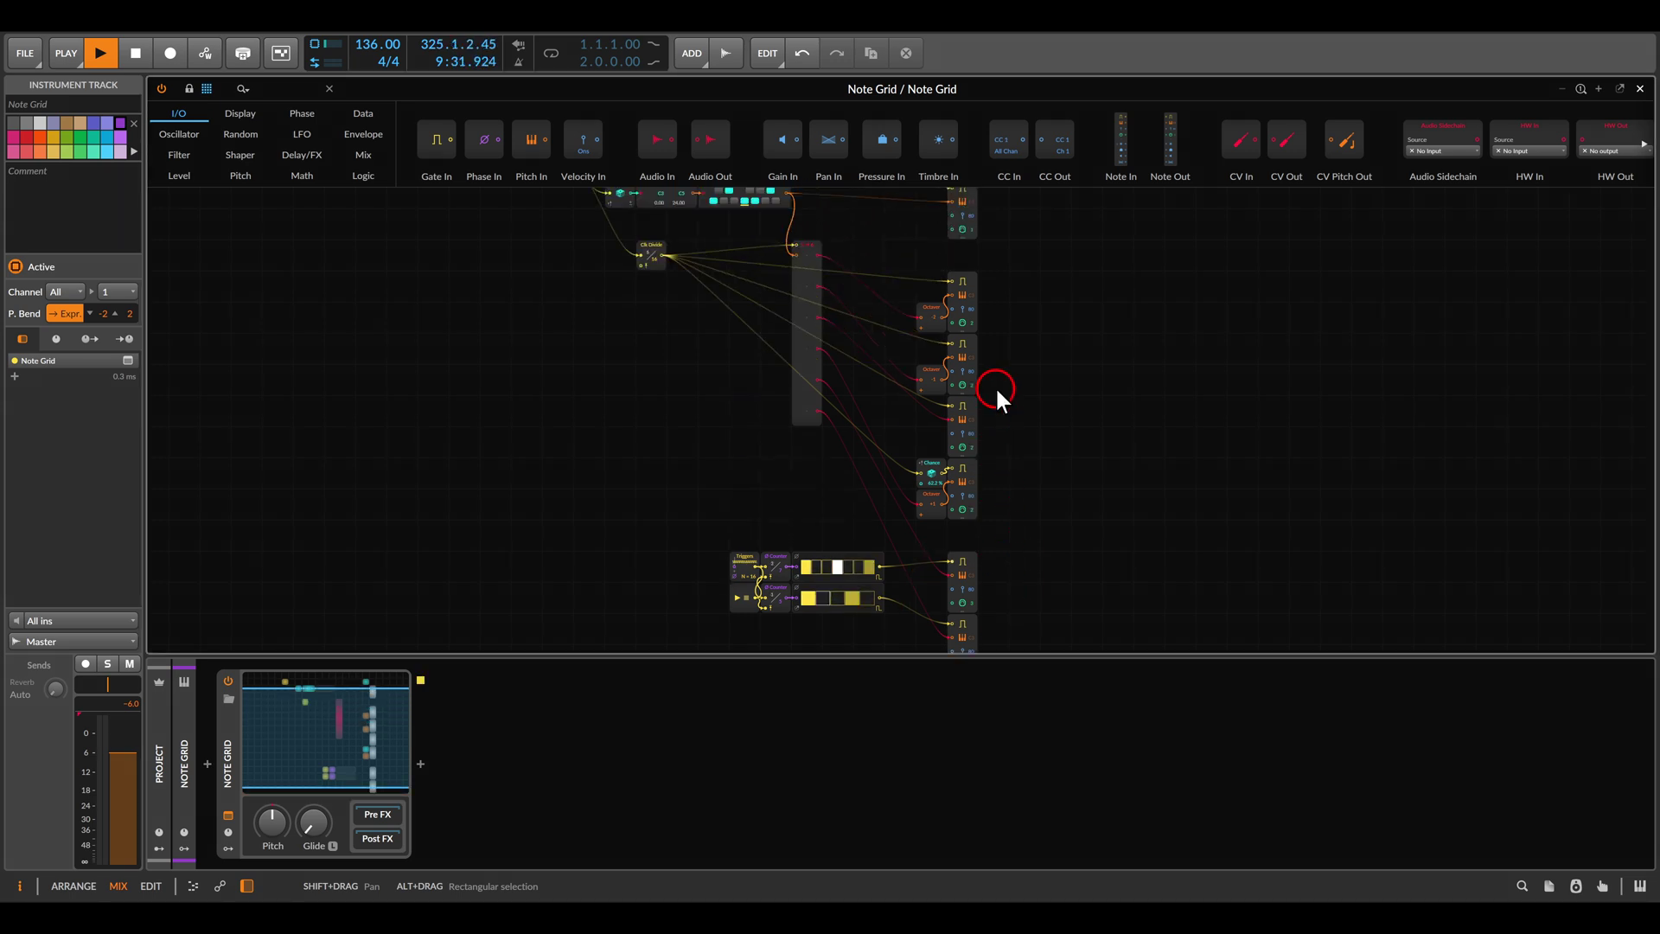
{"action": "mouse_move", "coordinate": [809, 257]}
{"action": "left_mouse_down"}
{"action": "mouse_move", "coordinate": [835, 278]}
{"action": "mouse_move", "coordinate": [812, 289]}
{"action": "left_mouse_up"}
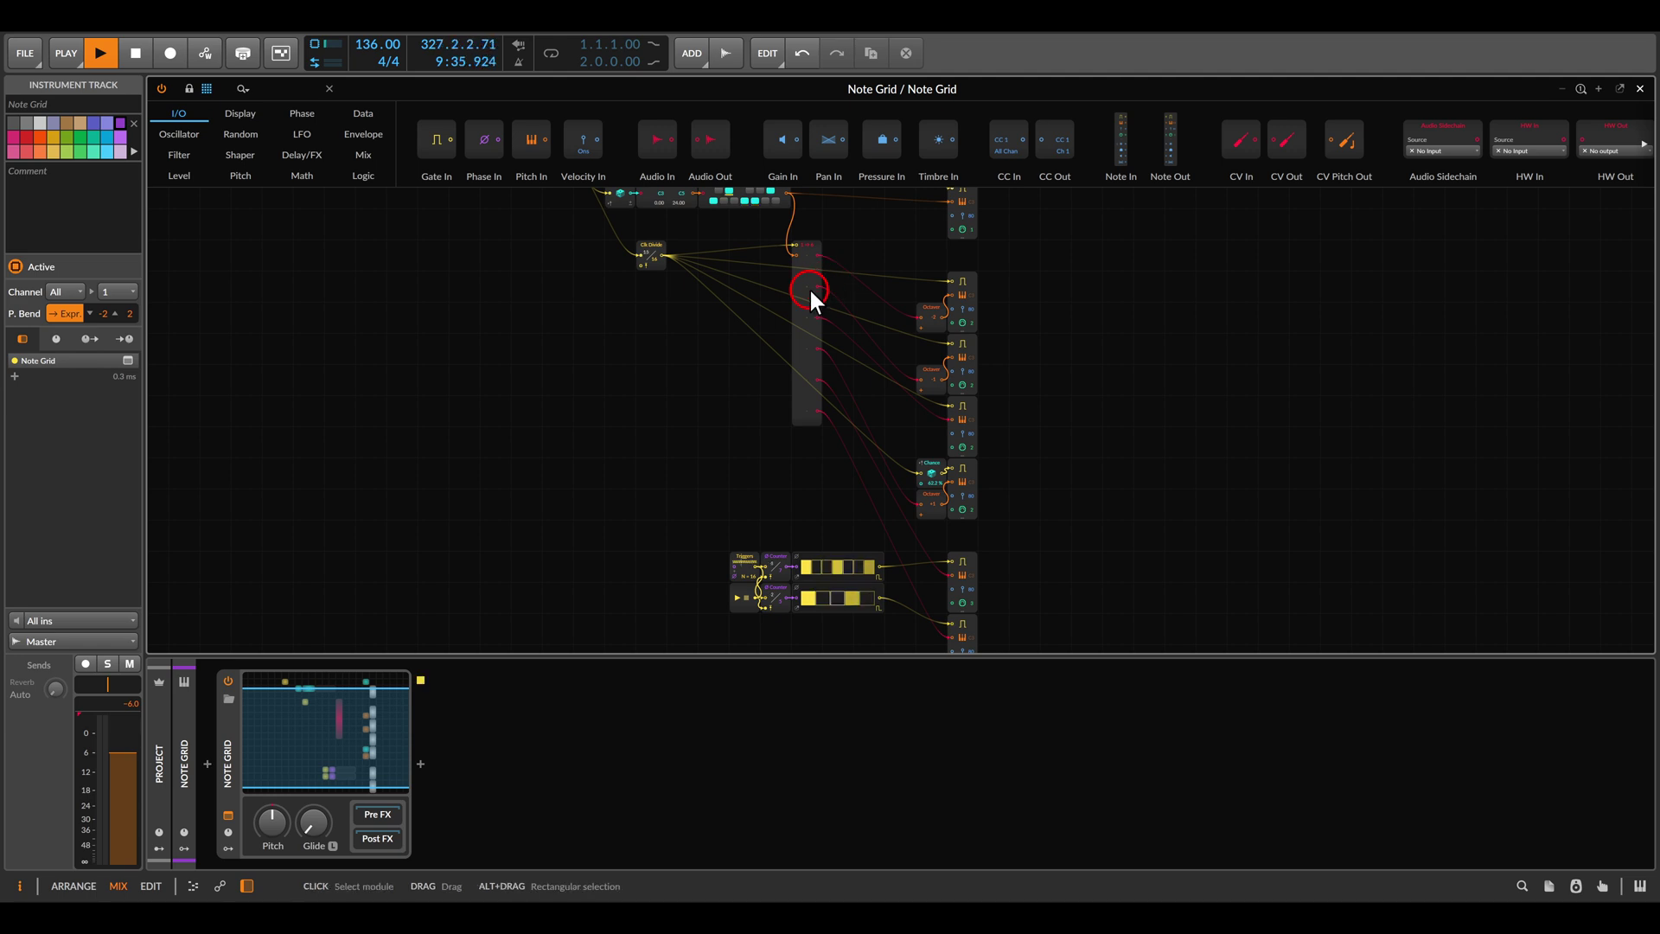
{"action": "left_click", "coordinate": [705, 340]}
{"action": "key", "text": "Escape"}
{"action": "left_click", "coordinate": [582, 218]}
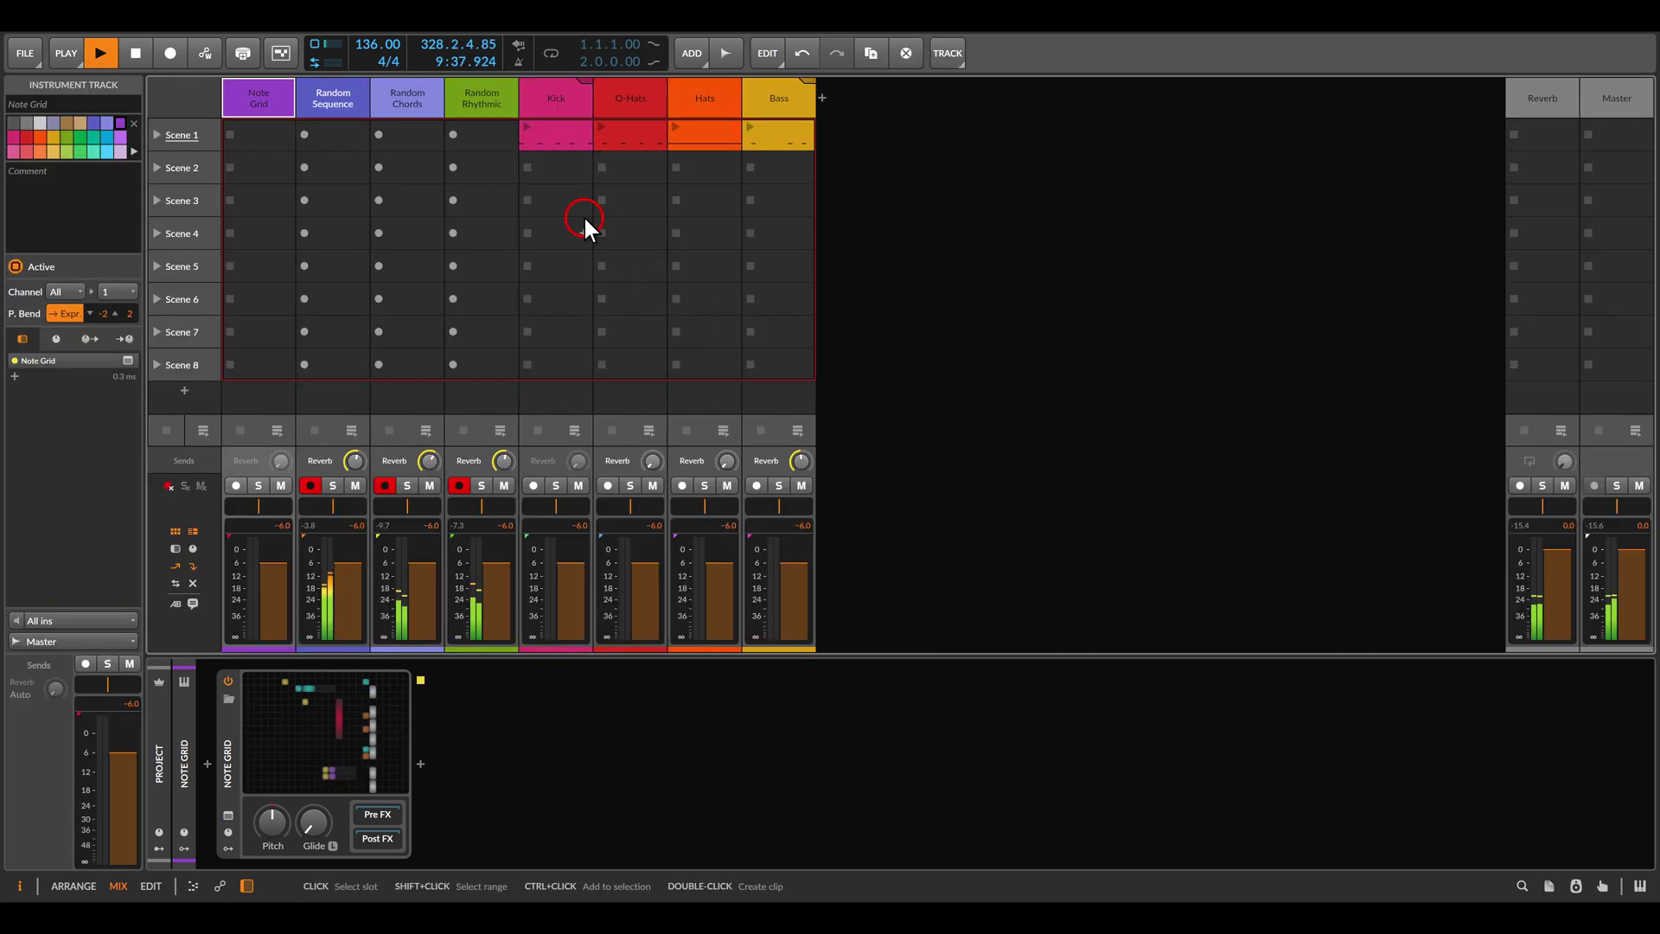
Step: Launch the Scene 1 clips of the O-Hats and Hats tracks
{"action": "left_click", "coordinate": [610, 137]}
{"action": "left_click", "coordinate": [618, 162]}
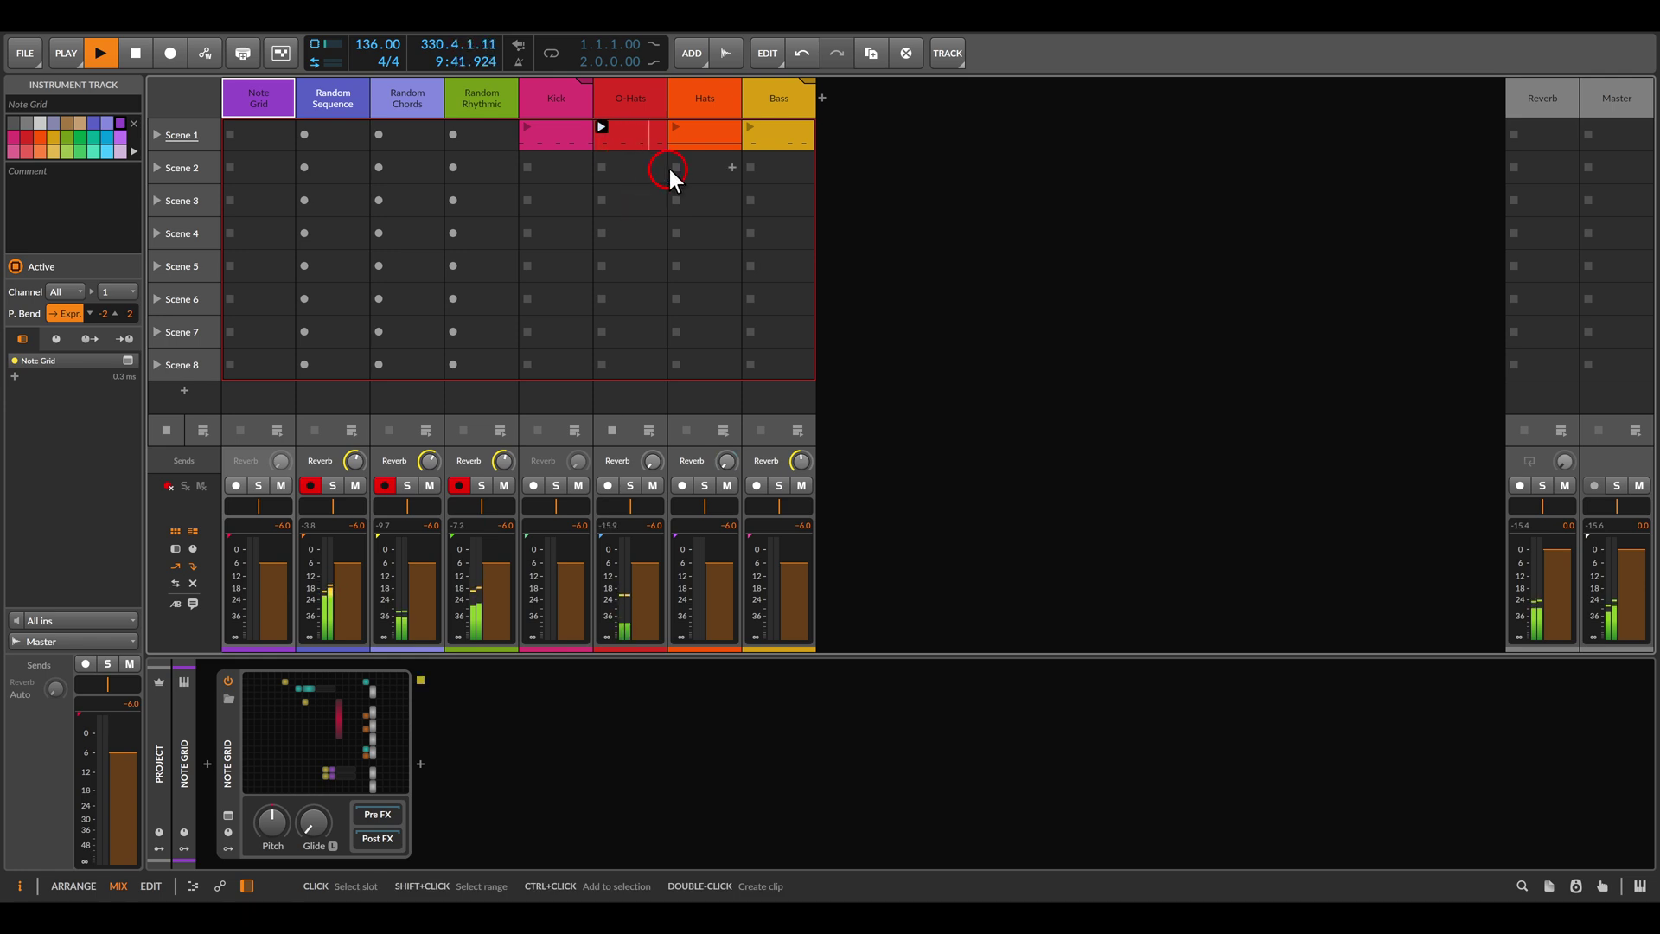
{"action": "left_click", "coordinate": [674, 126]}
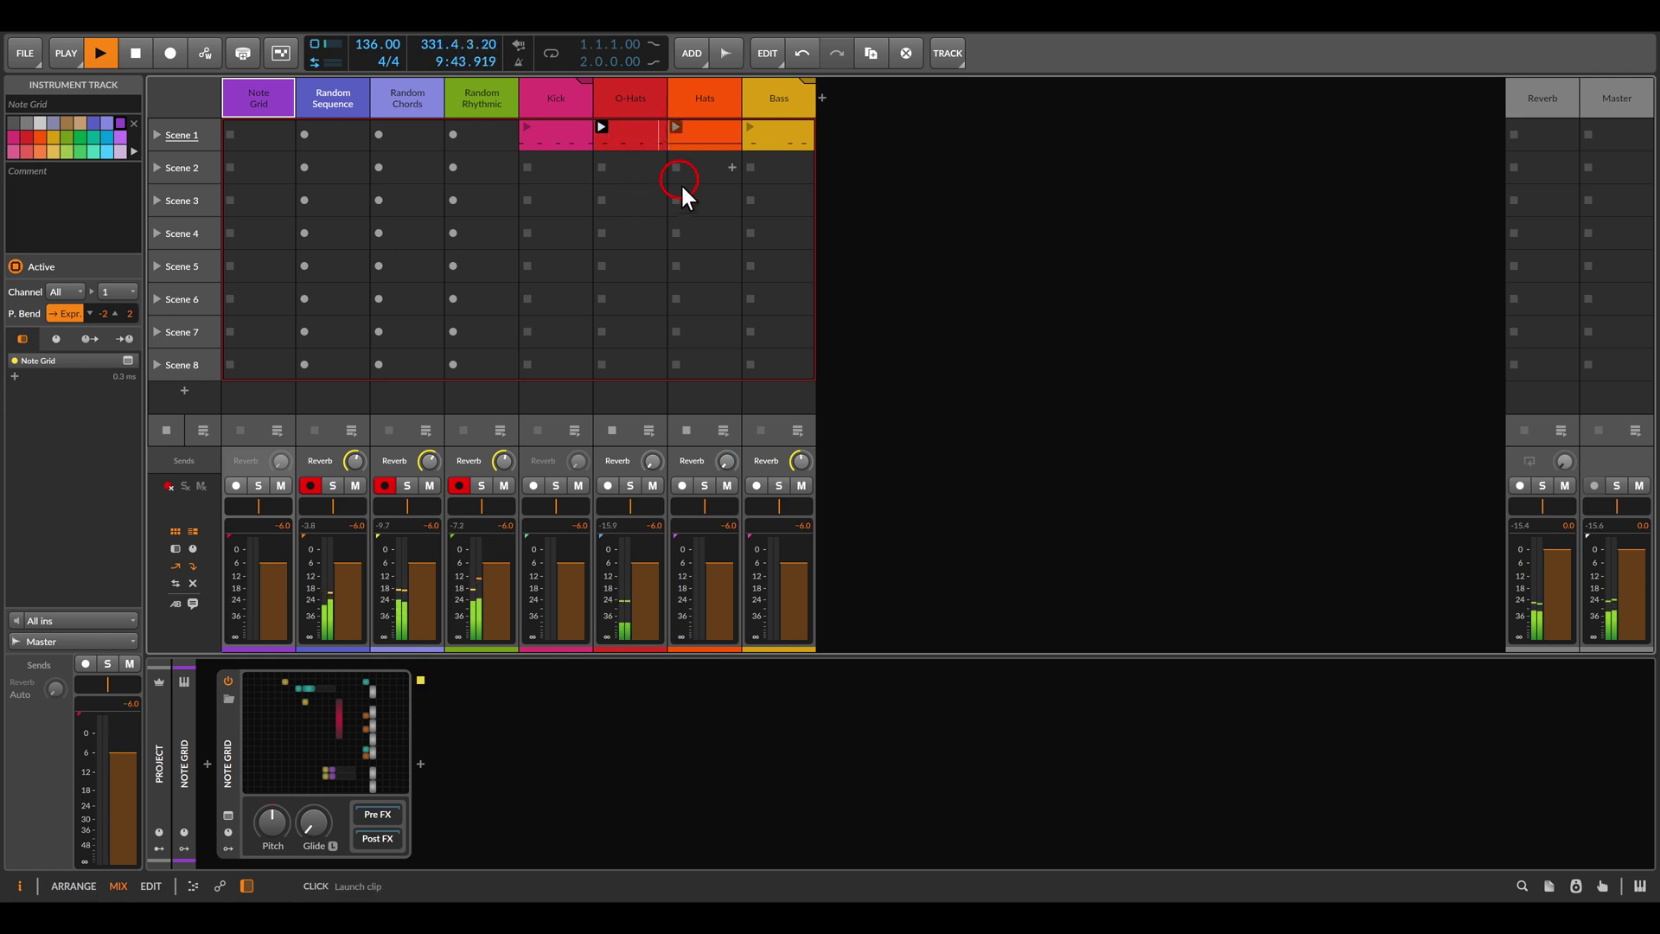
{"action": "left_click", "coordinate": [683, 204]}
{"action": "left_click", "coordinate": [687, 100]}
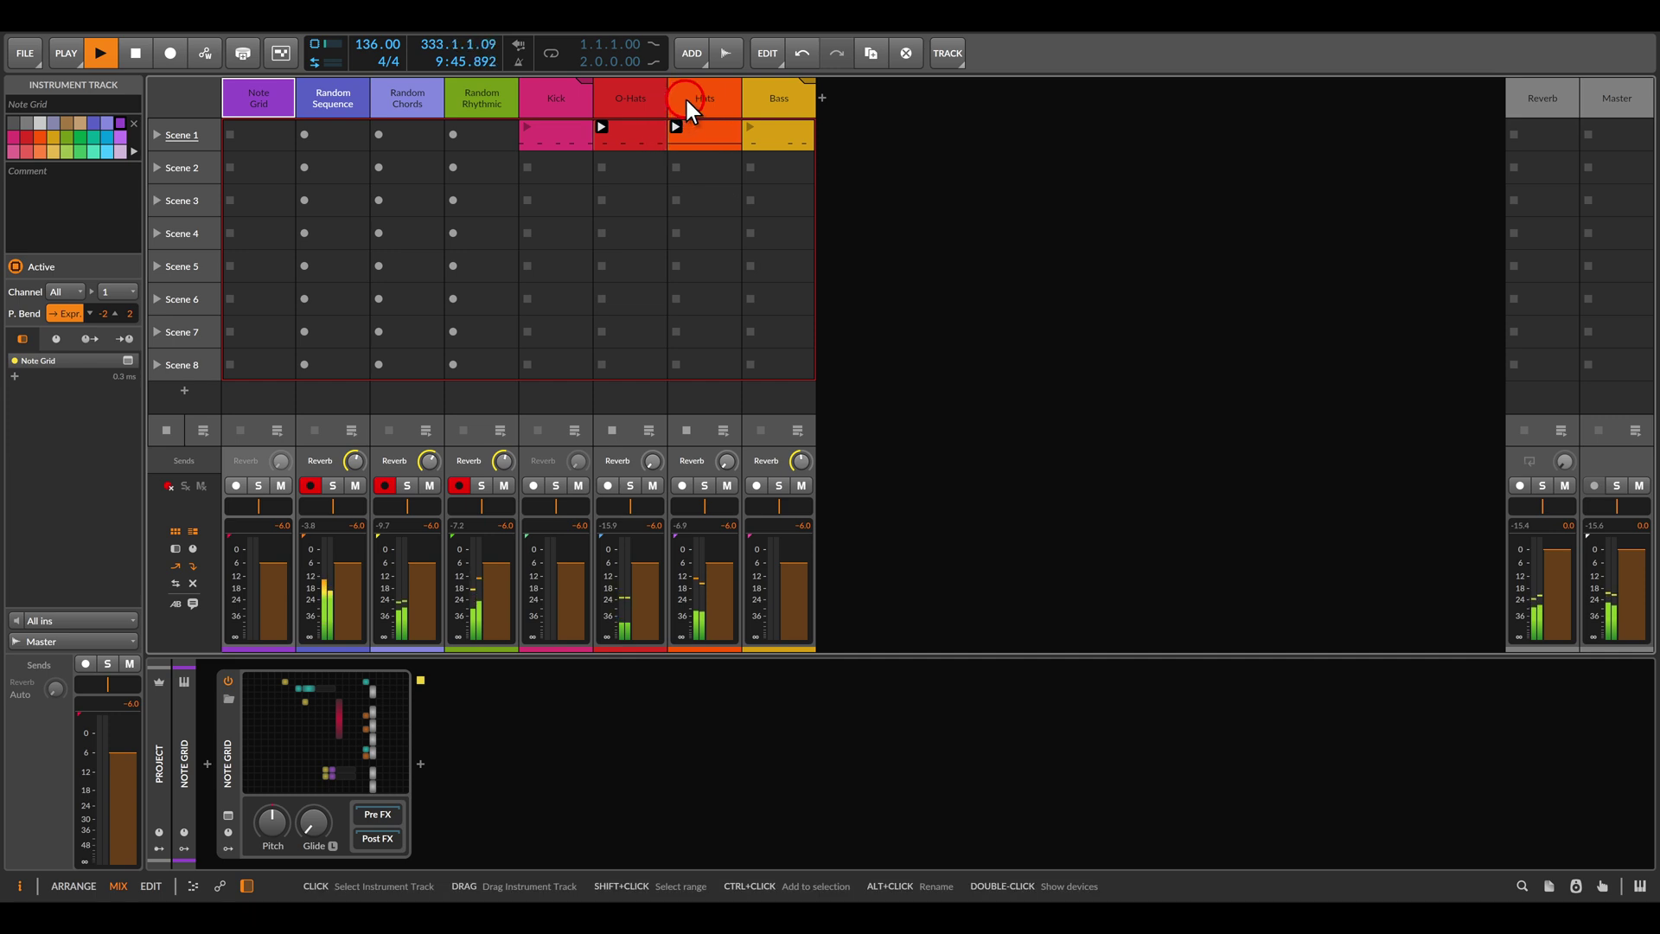
Step: Launch the Scene 1 clips of the Bass and Kick tracks
{"action": "left_click", "coordinate": [770, 103]}
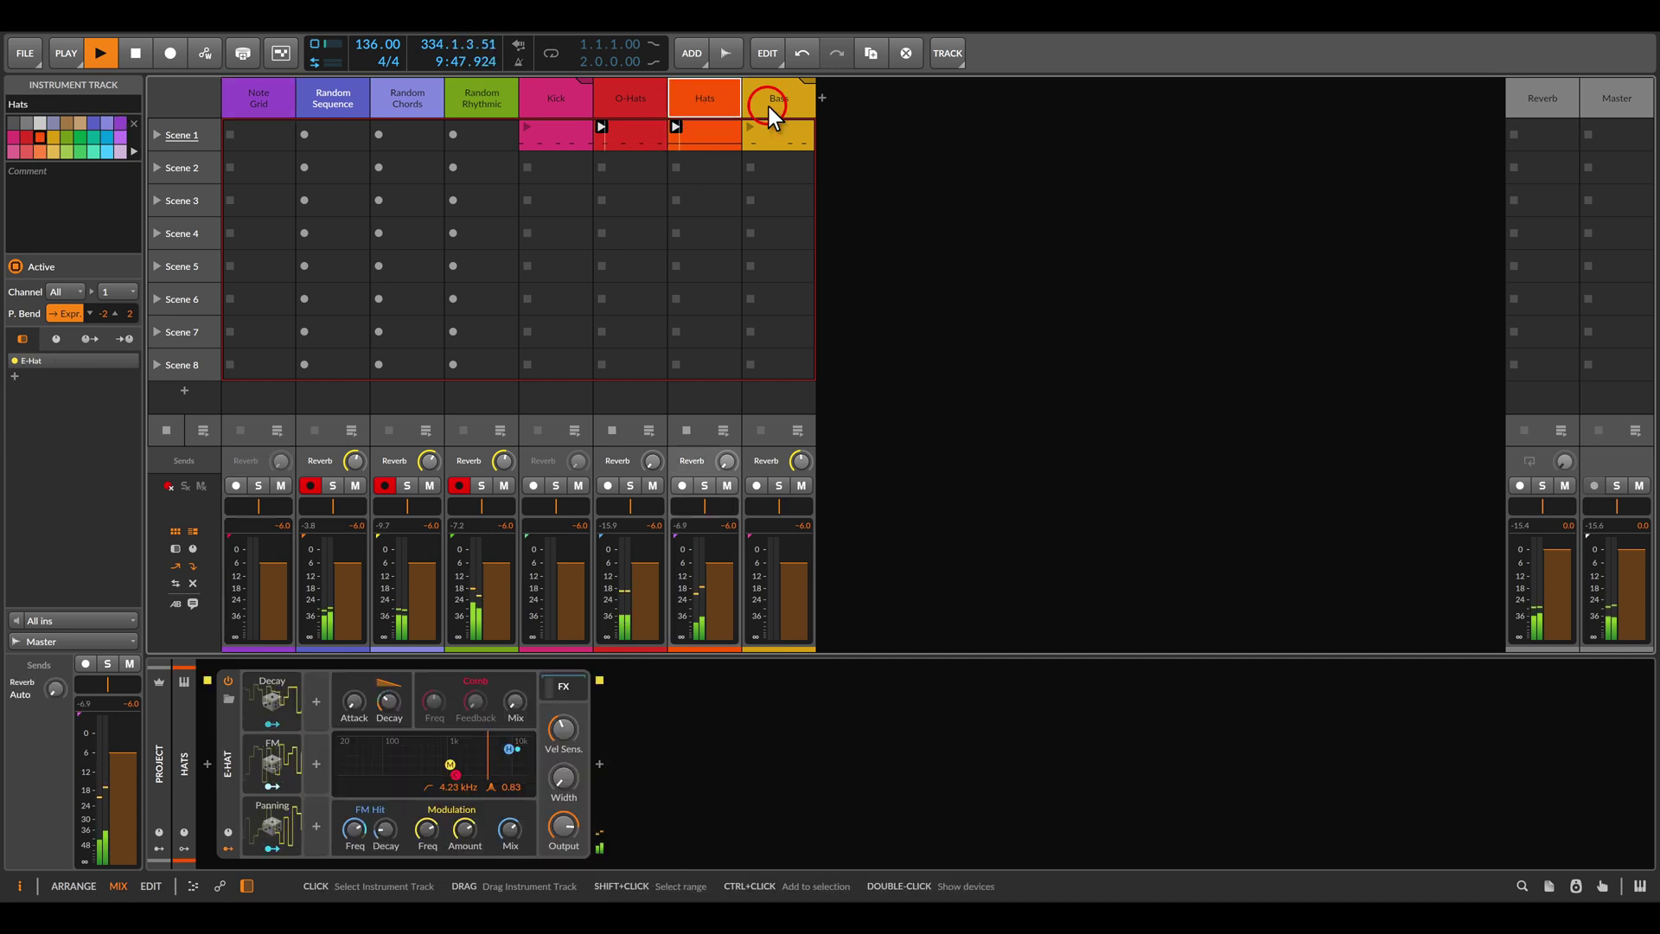
{"action": "left_click", "coordinate": [750, 126]}
{"action": "left_click", "coordinate": [631, 244]}
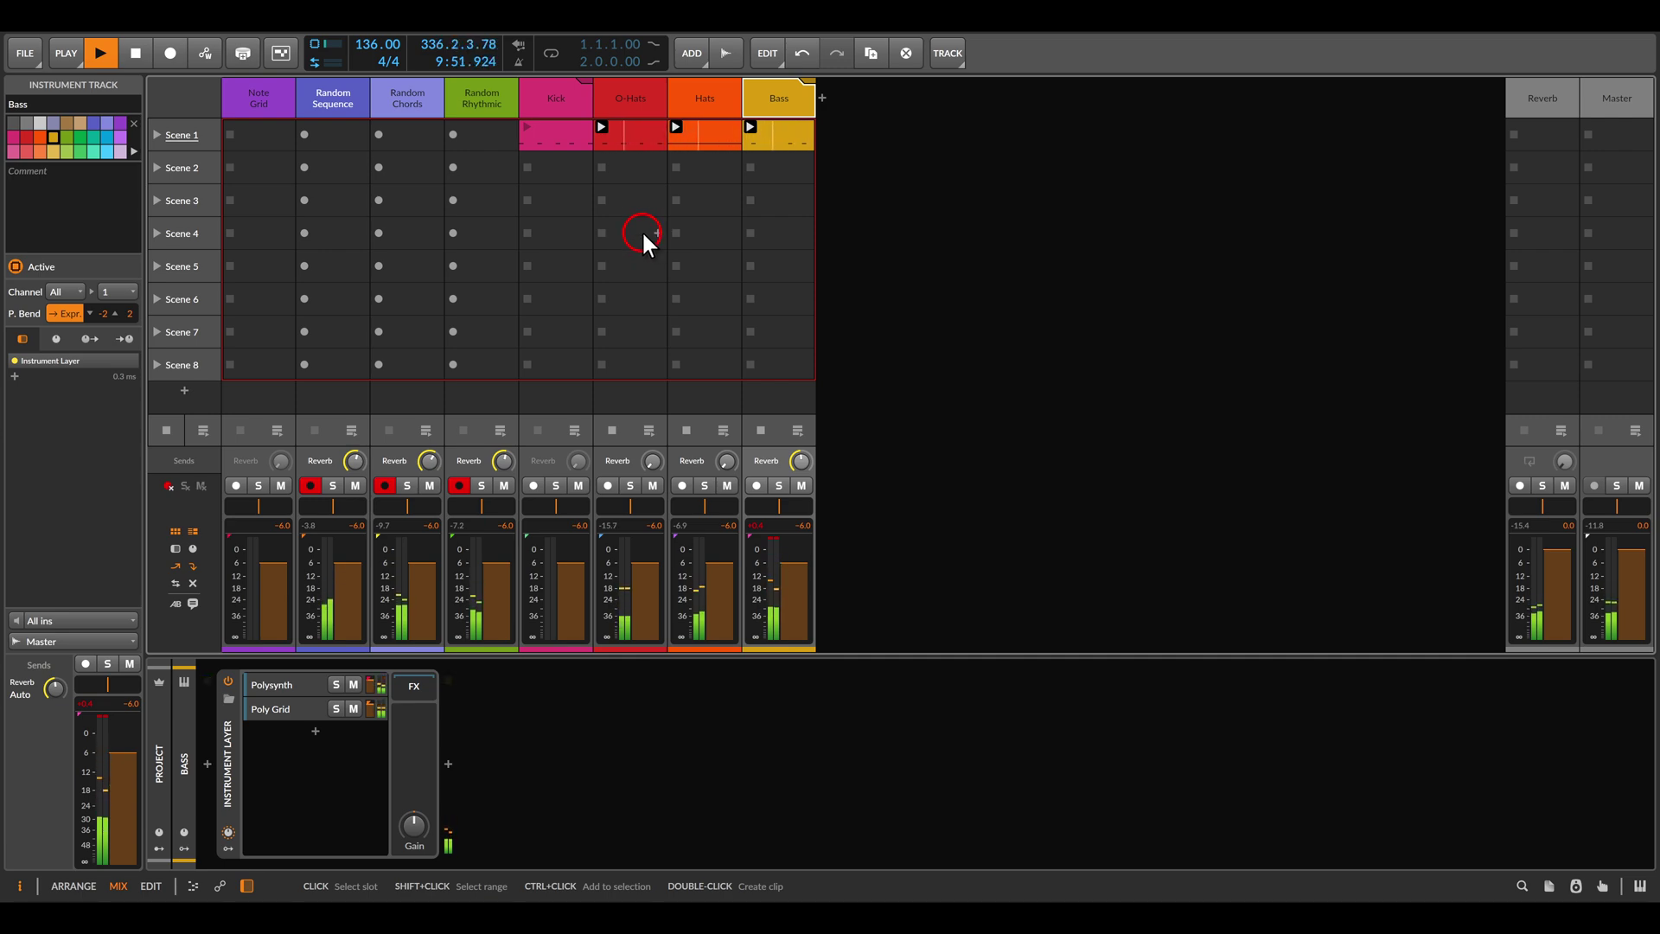
{"action": "left_click", "coordinate": [527, 128]}
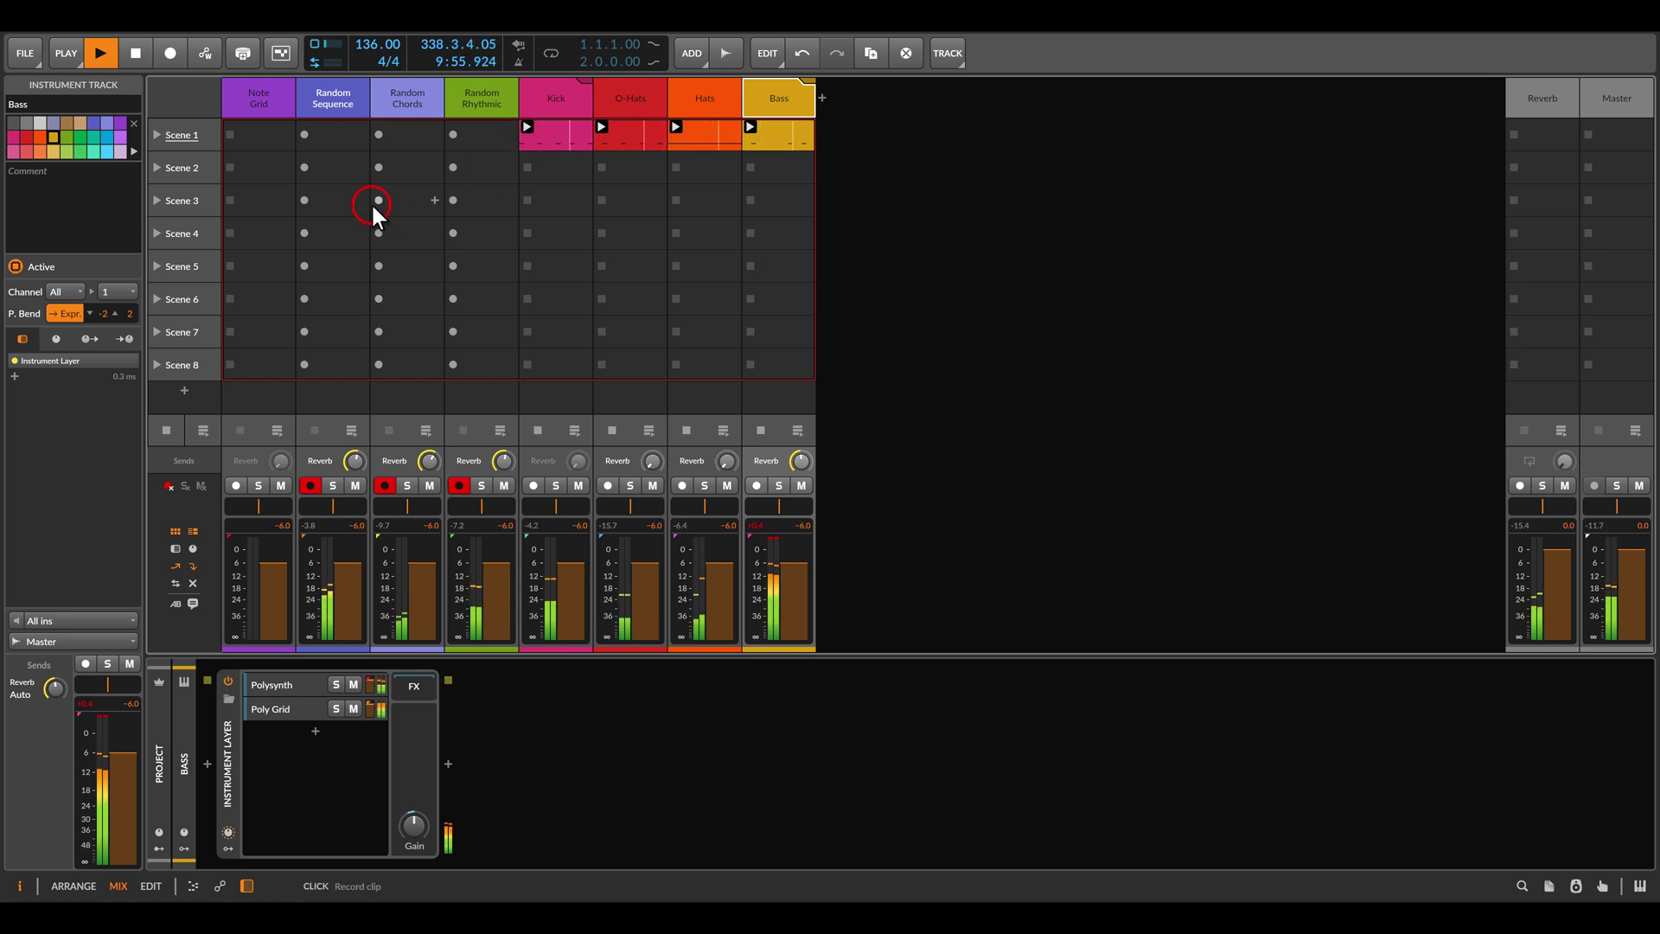
Step: Reopen the Note Grid track's patch in the grid editor and examine the sequencers and Note Outs
{"action": "left_click", "coordinate": [268, 111]}
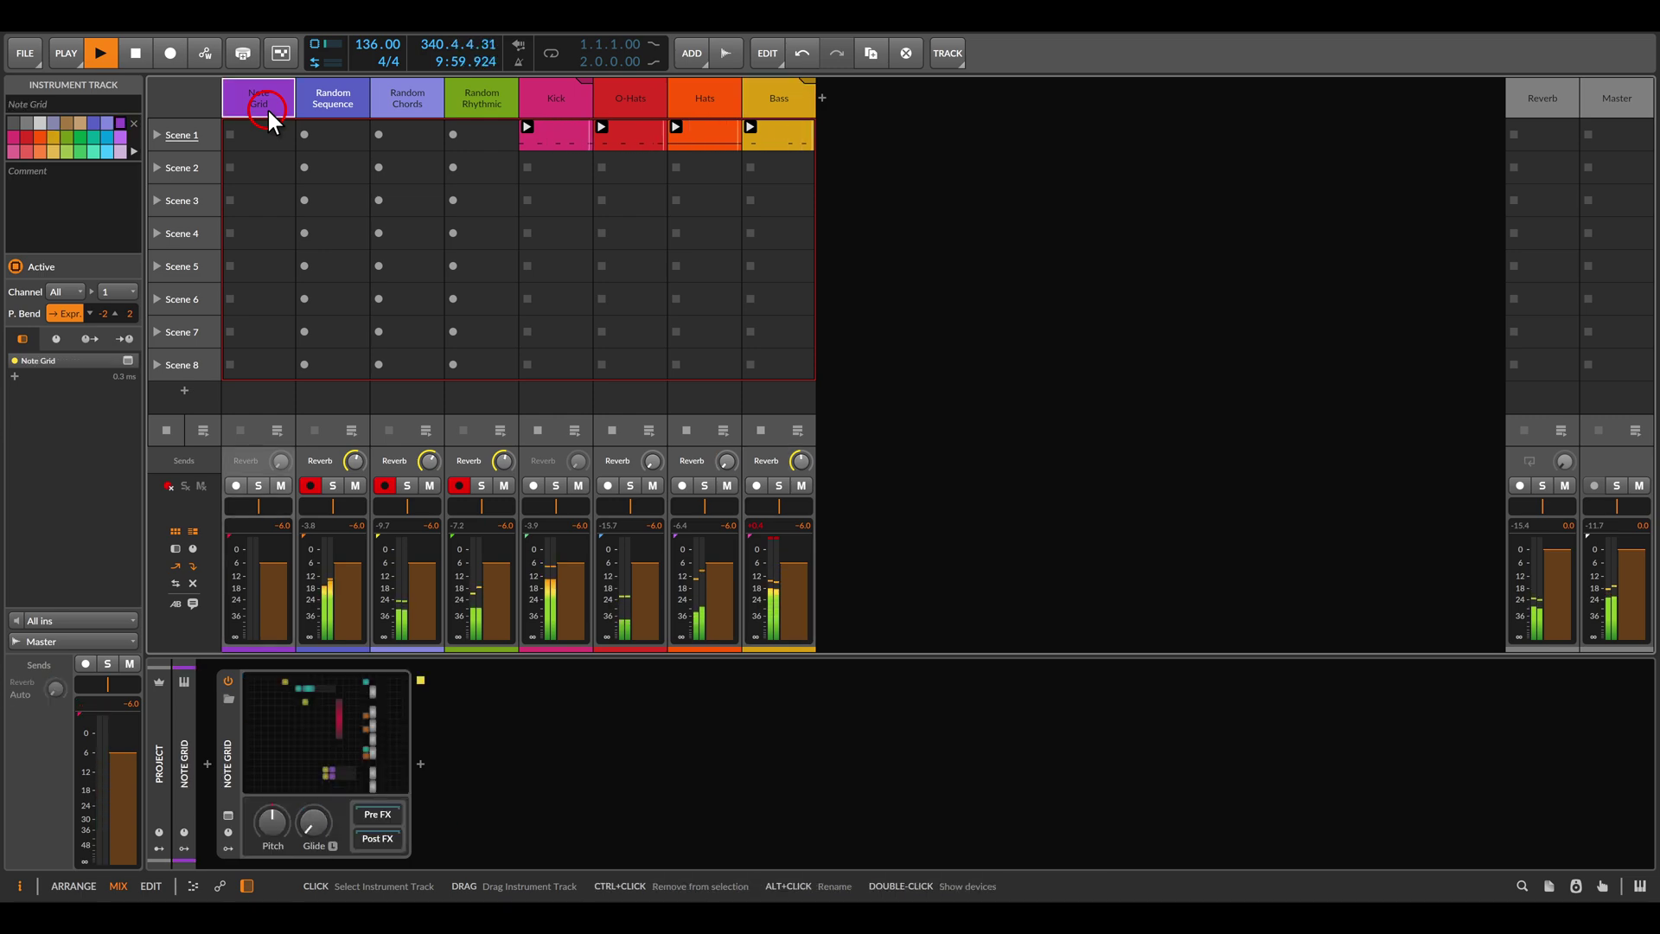
{"action": "left_click", "coordinate": [338, 741]}
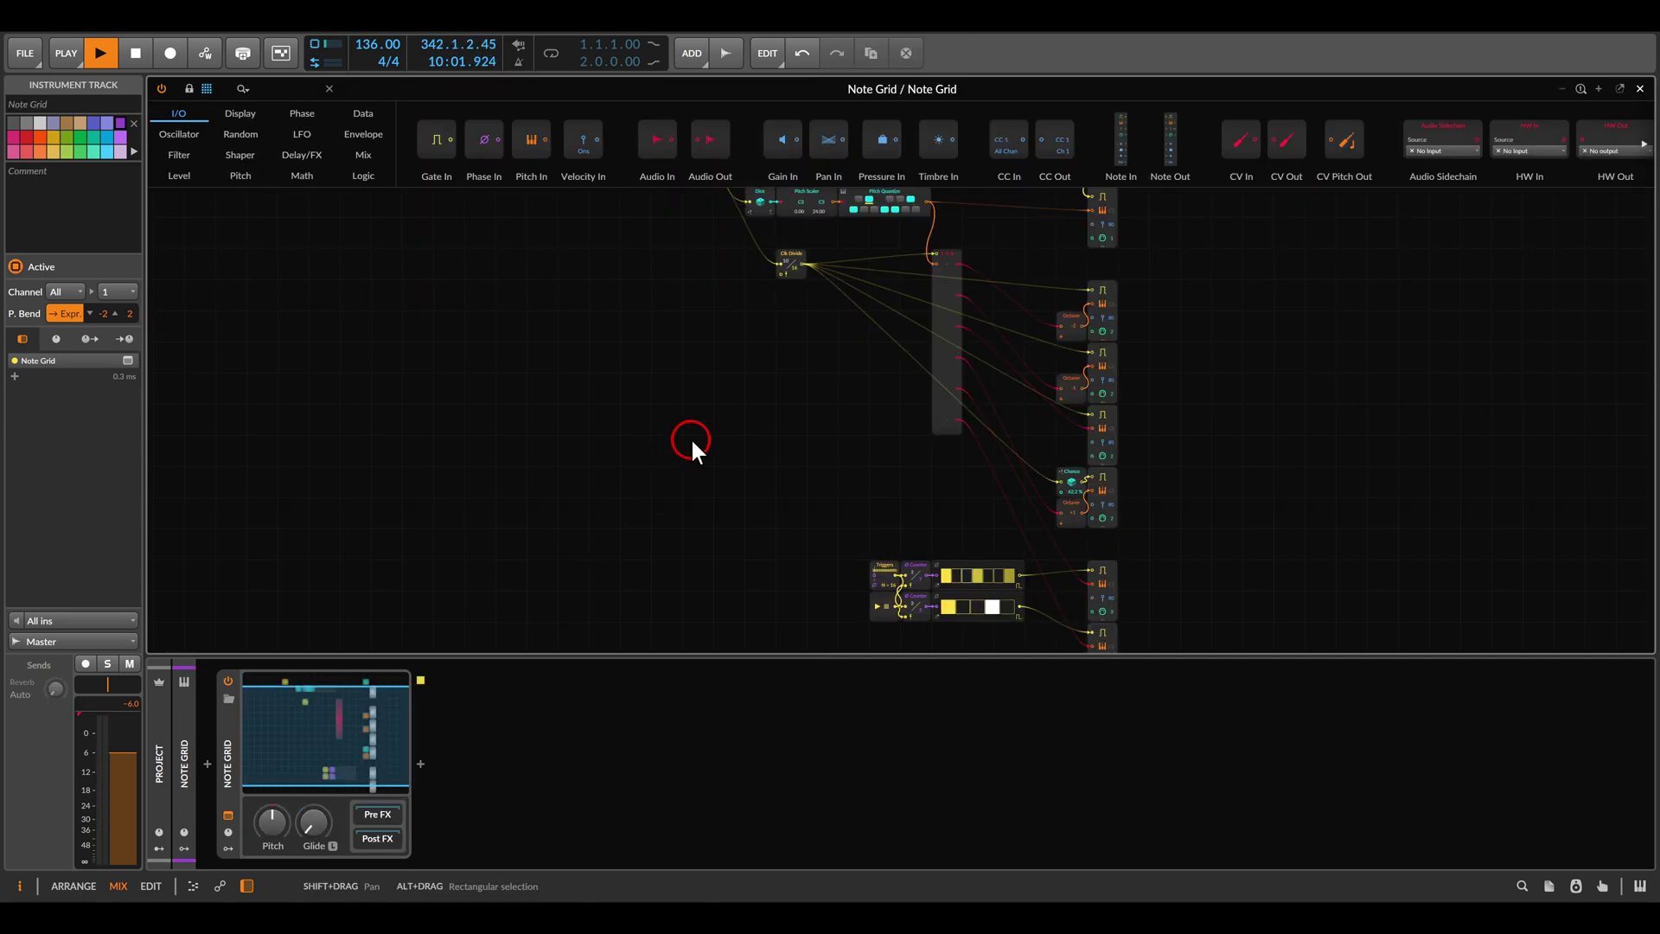
{"action": "scroll", "coordinate": [719, 436], "scroll_direction": "down", "scroll_amount": 2}
{"action": "left_click_drag", "start_coordinate": [732, 380], "coordinate": [729, 378]}
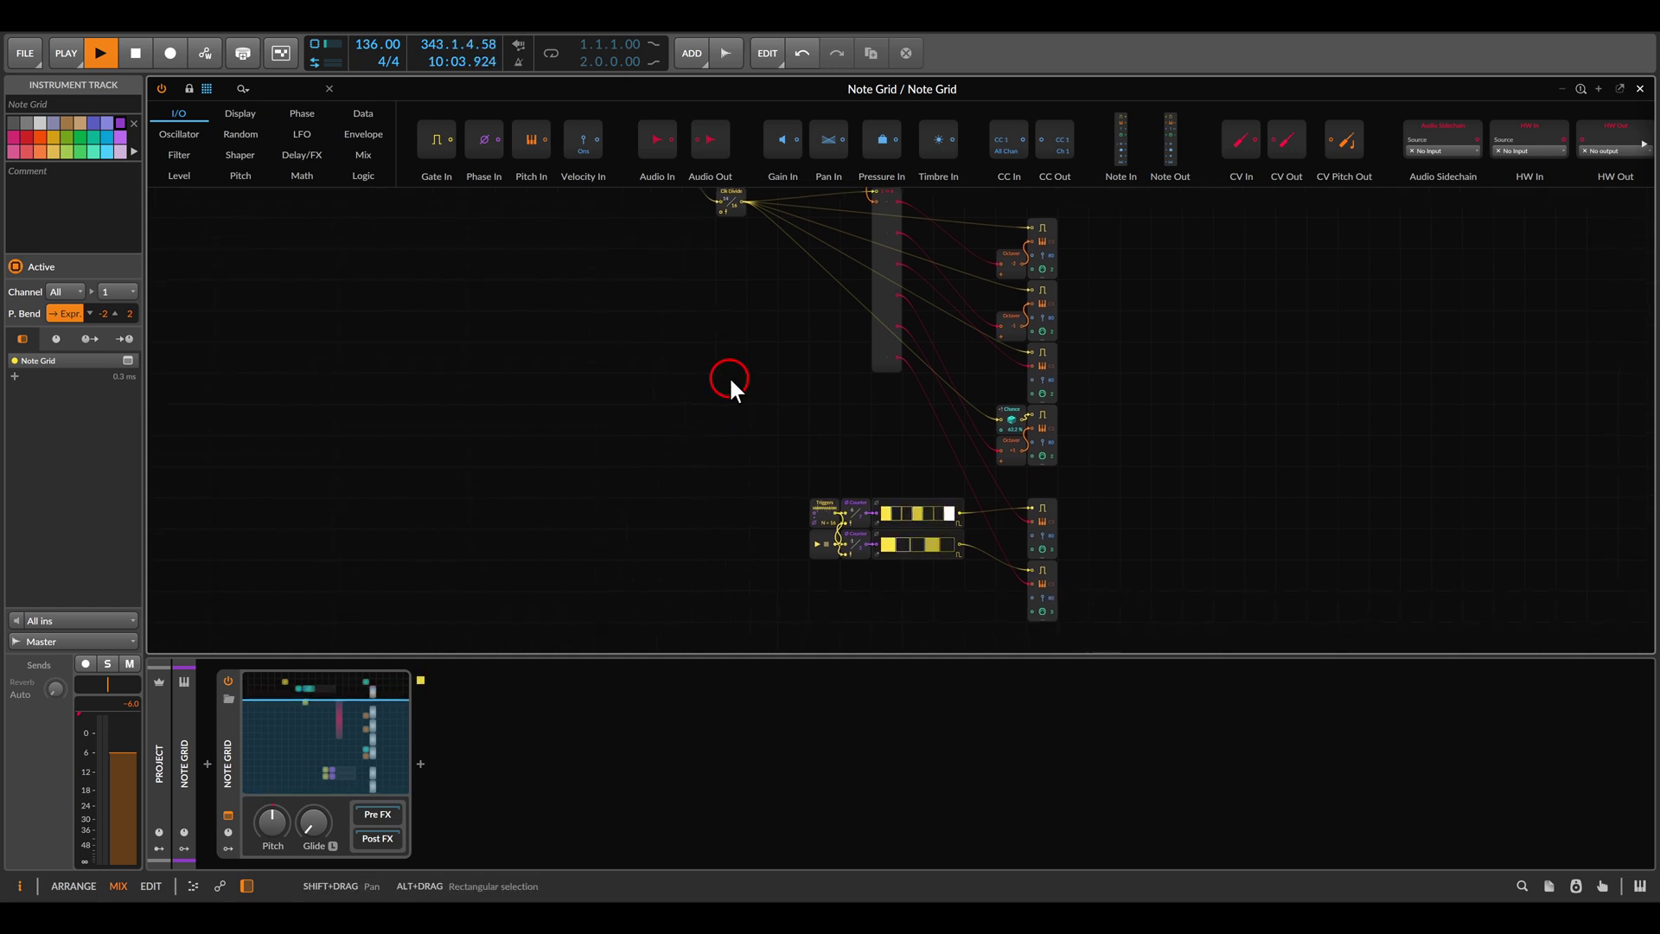